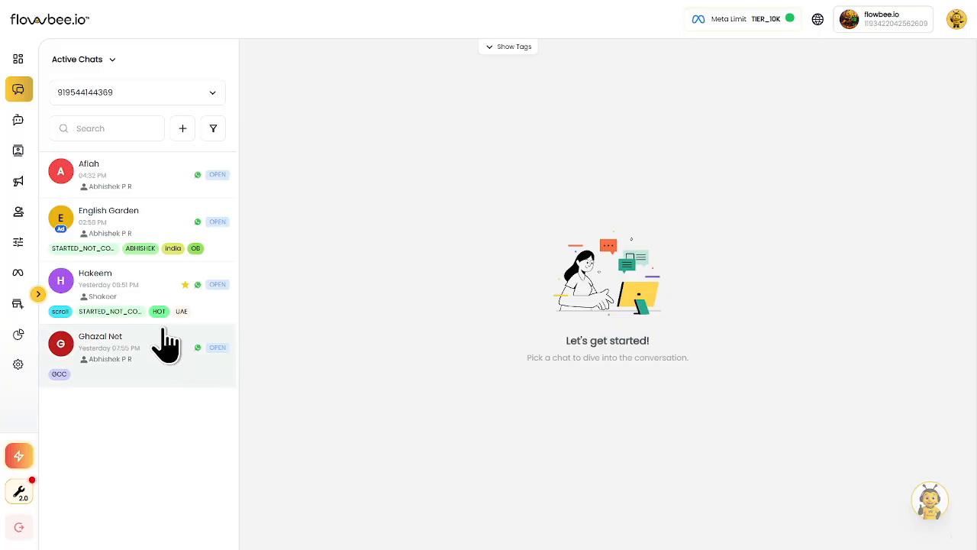
# - Open the starred chat tagged HOT and UAE and view the options for adding a new conversation
pyautogui.click(126, 294)
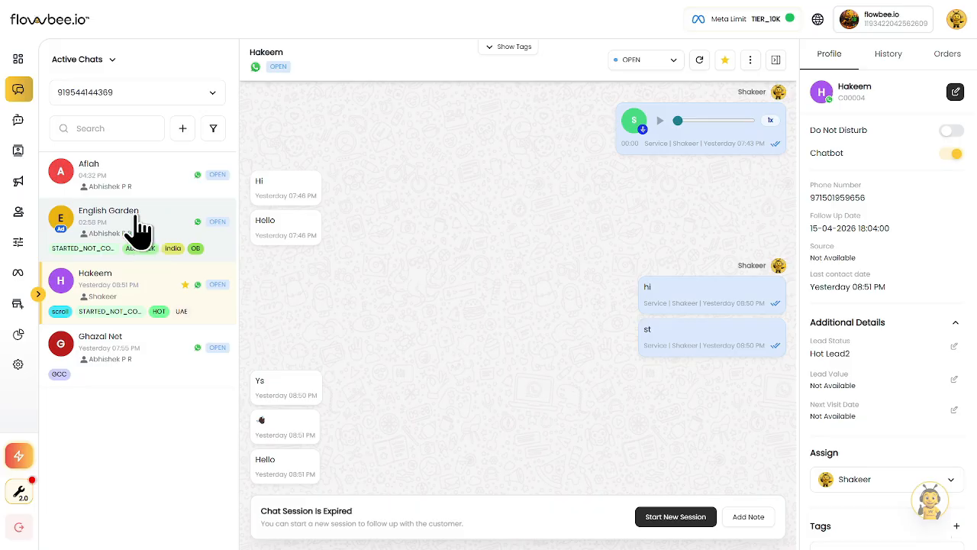
pyautogui.click(91, 127)
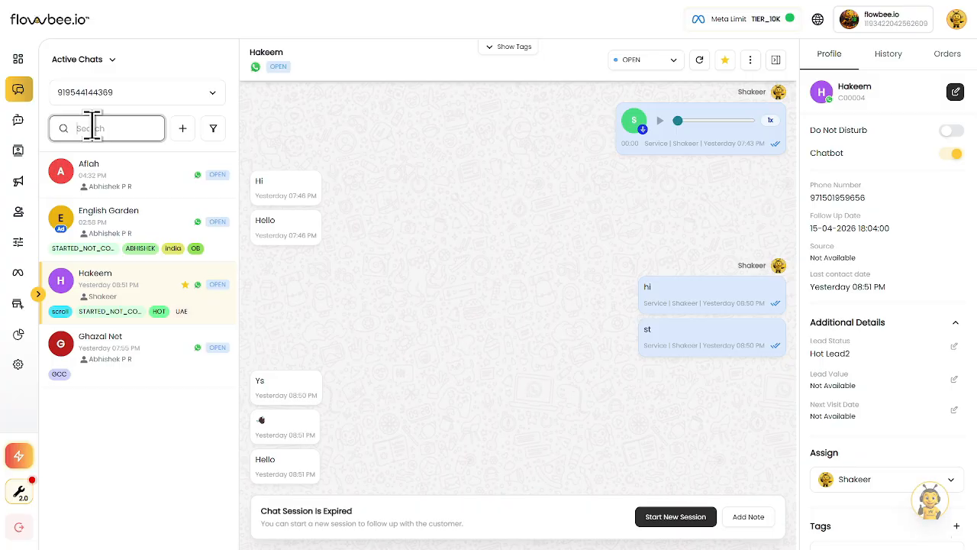
pyautogui.click(182, 129)
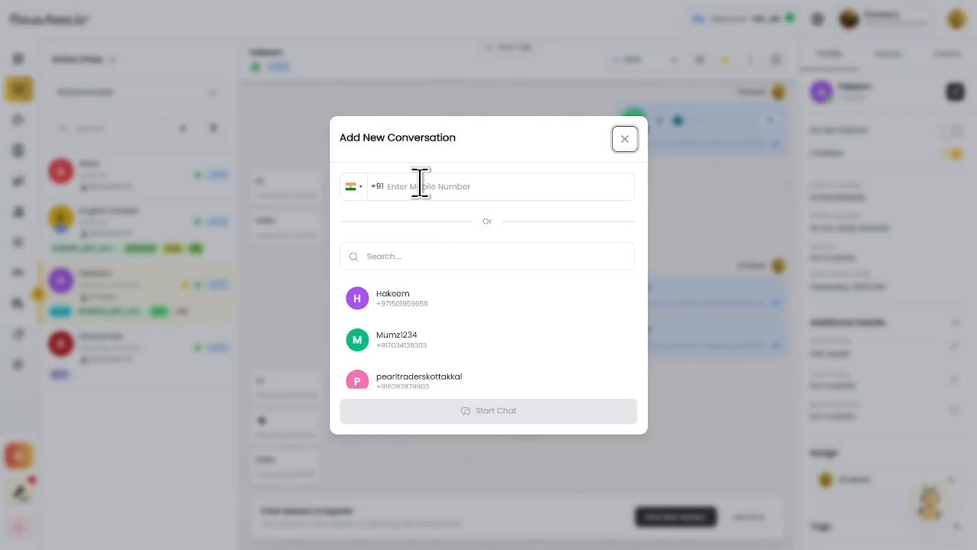
pyautogui.click(625, 139)
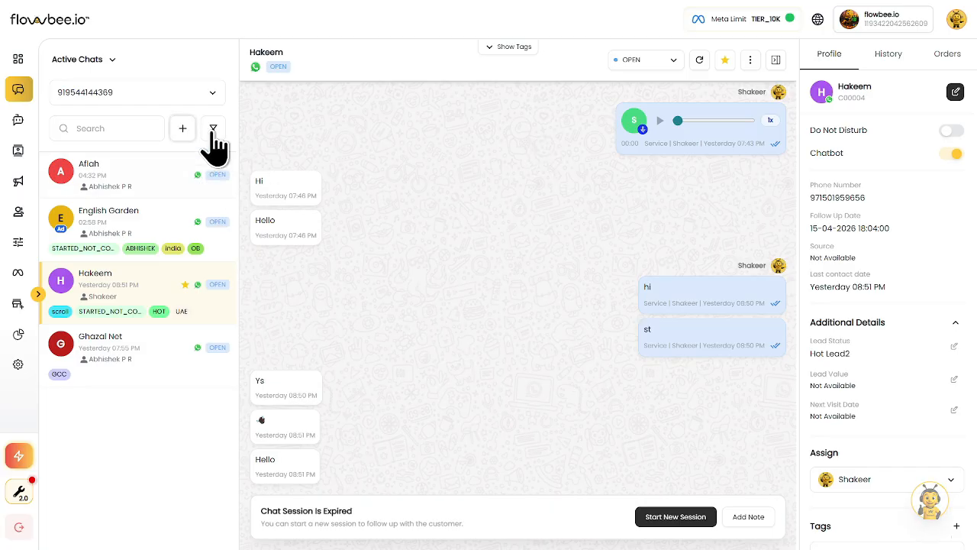
# - View the available chat filters and the categories for narrowing the active chat list
pyautogui.click(213, 130)
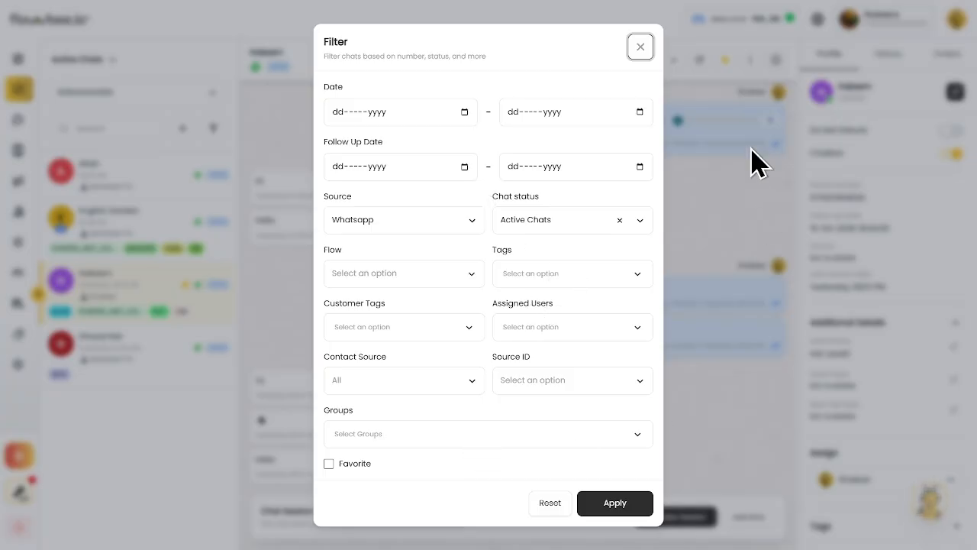
pyautogui.click(641, 48)
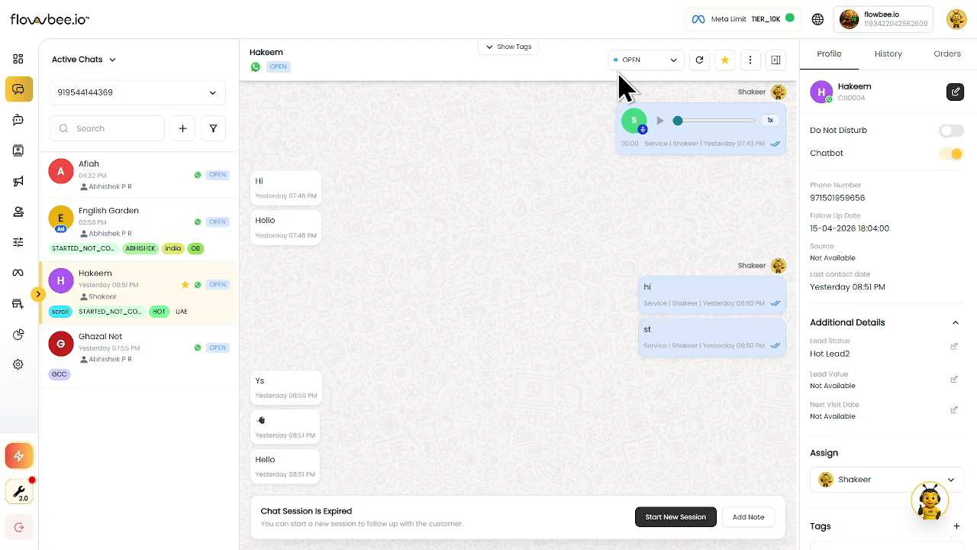
pyautogui.click(106, 64)
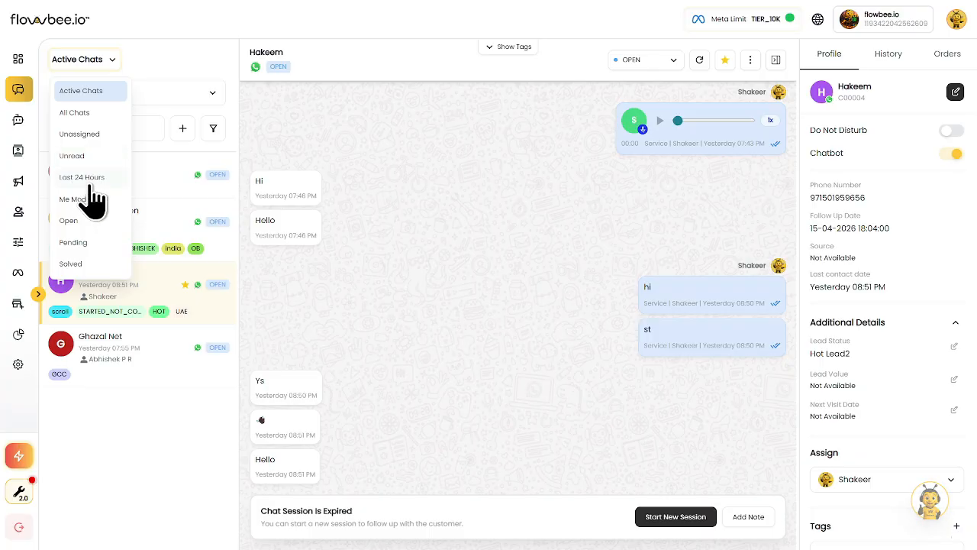
pyautogui.click(170, 76)
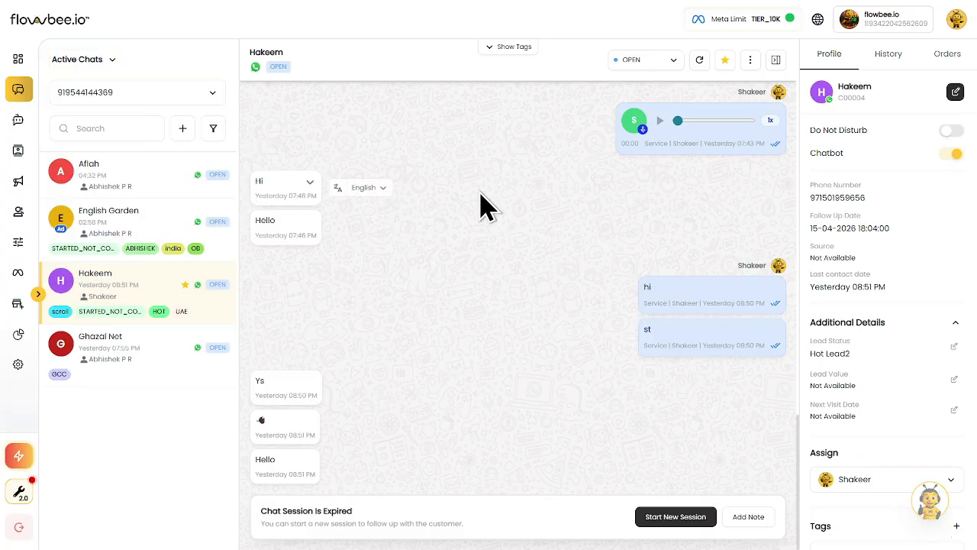
# - Review the open conversation's message history, including the earlier image and PDF messages
pyautogui.scroll(2, 533, 328)
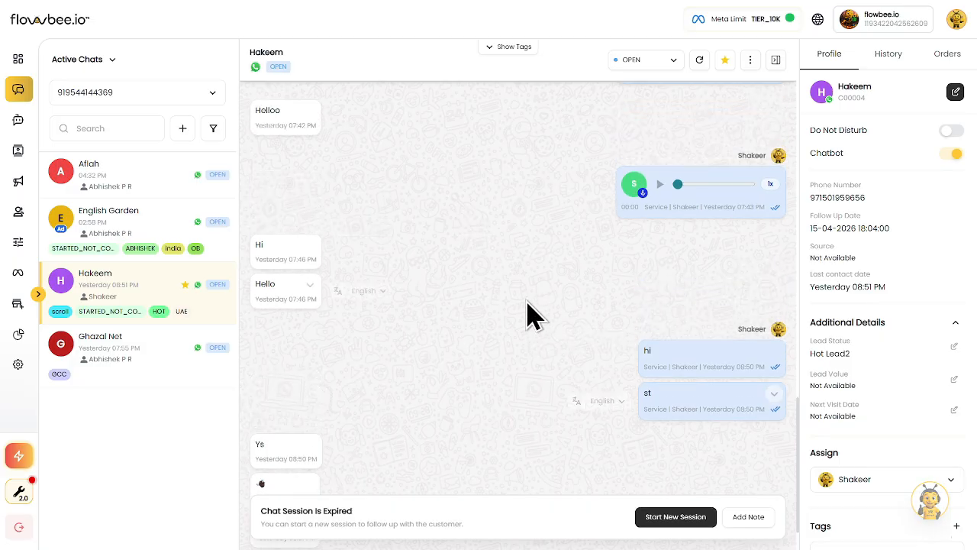
pyautogui.scroll(10, 481, 291)
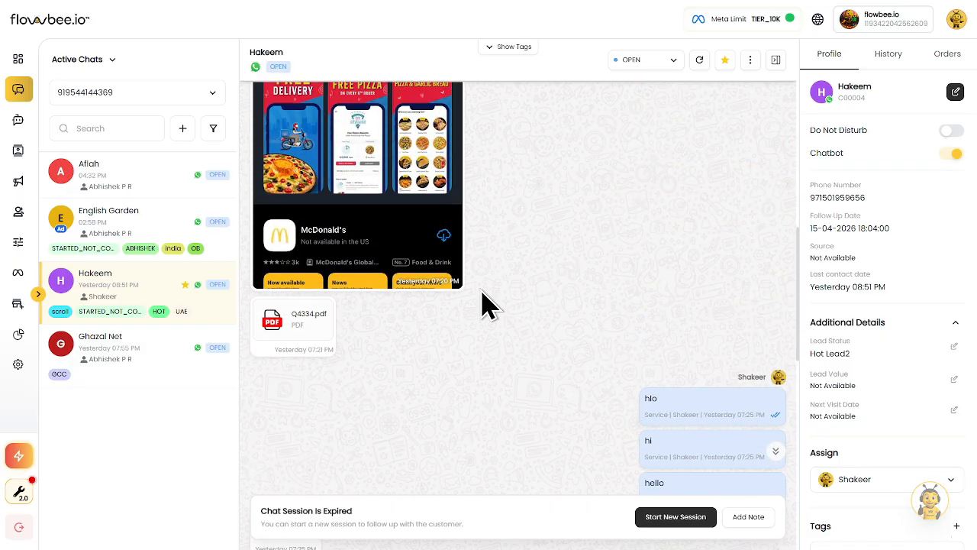
pyautogui.scroll(-10, 487, 304)
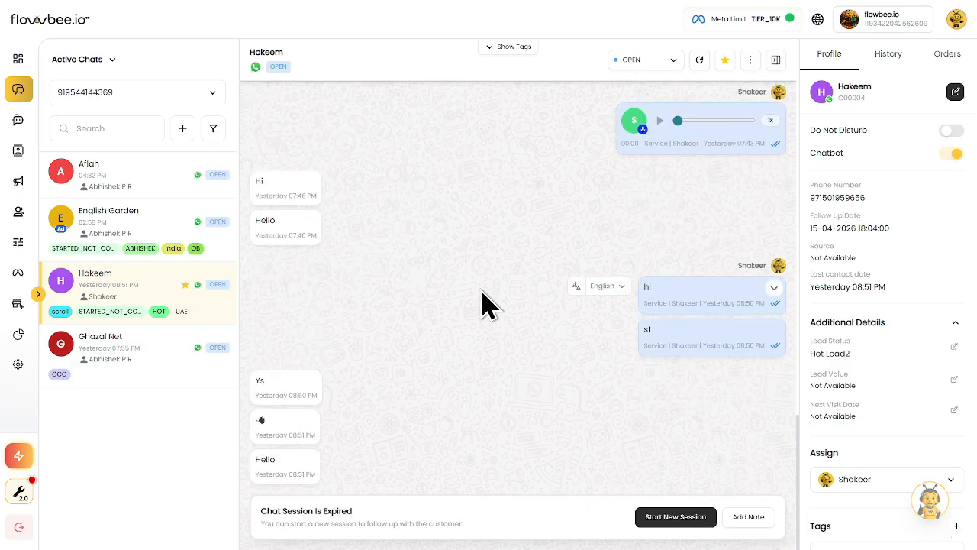
pyautogui.scroll(10, 487, 303)
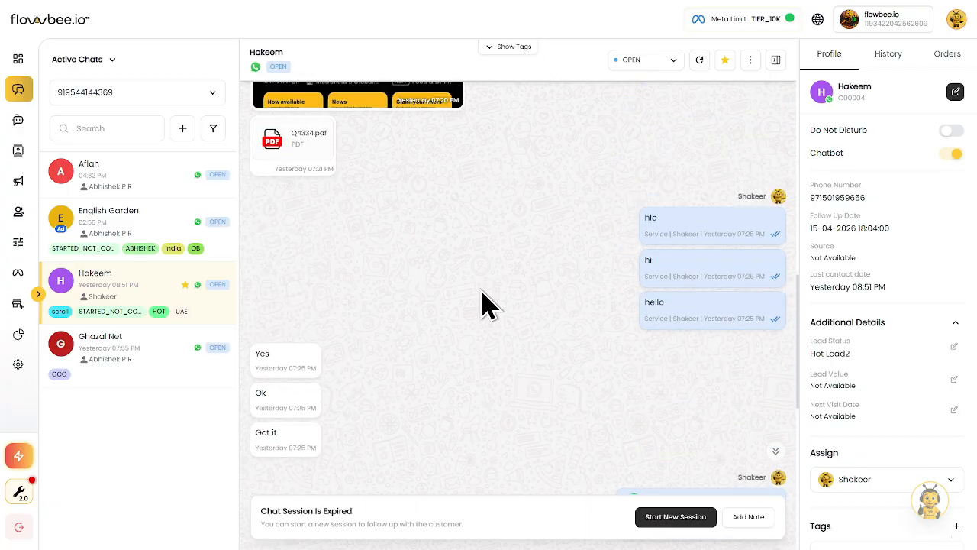
pyautogui.scroll(3, 486, 302)
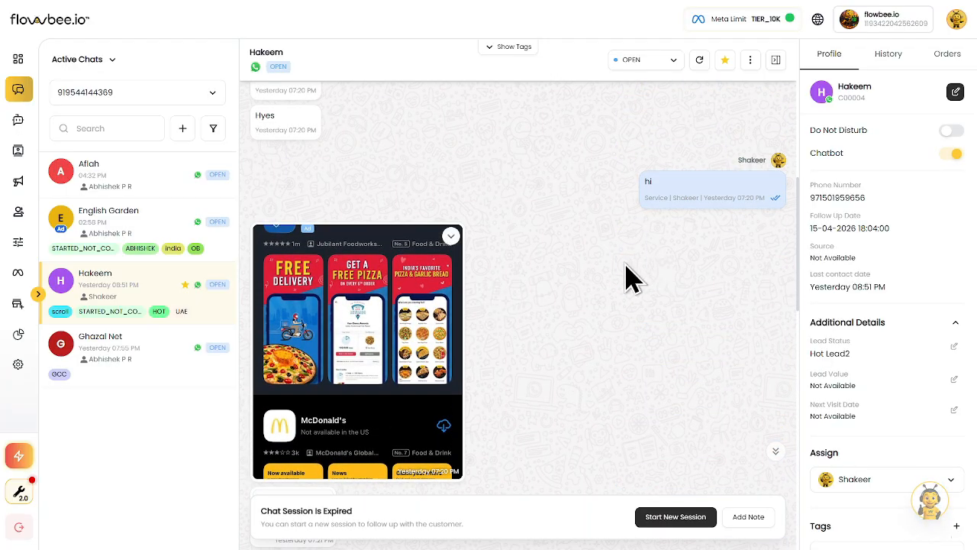
pyautogui.scroll(-12, 625, 279)
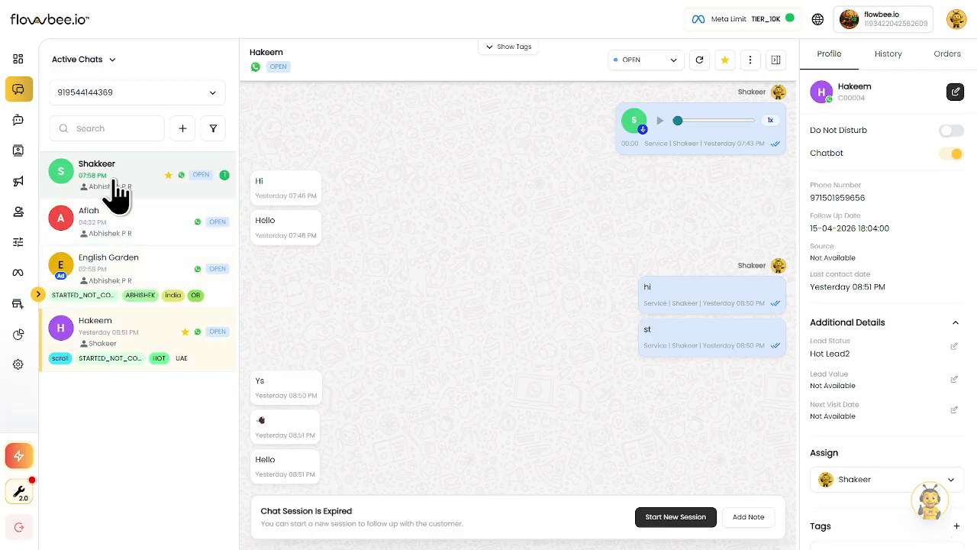
# - Open the newest unread chat and review its bot conversation history and remaining session time
pyautogui.click(114, 194)
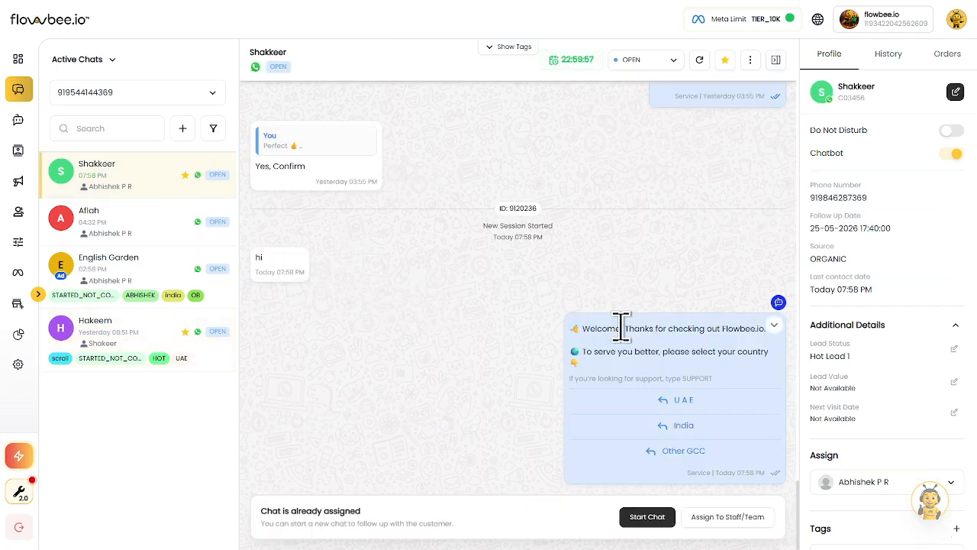
pyautogui.scroll(10, 443, 356)
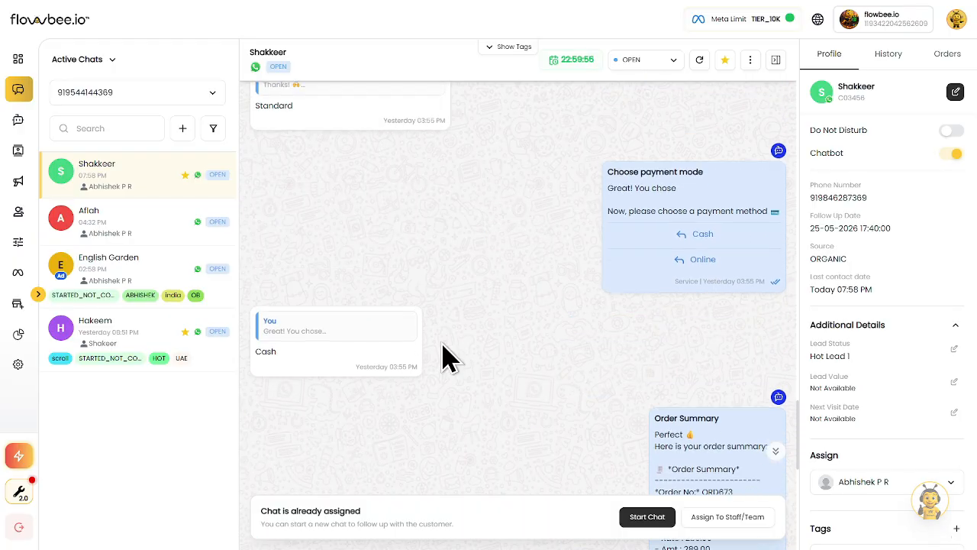
pyautogui.scroll(10, 447, 357)
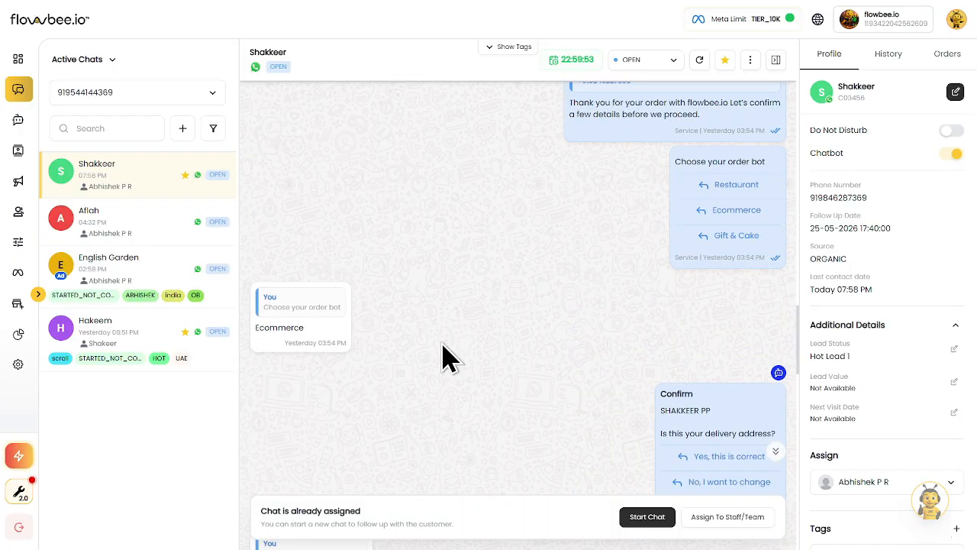
pyautogui.scroll(-1, 542, 312)
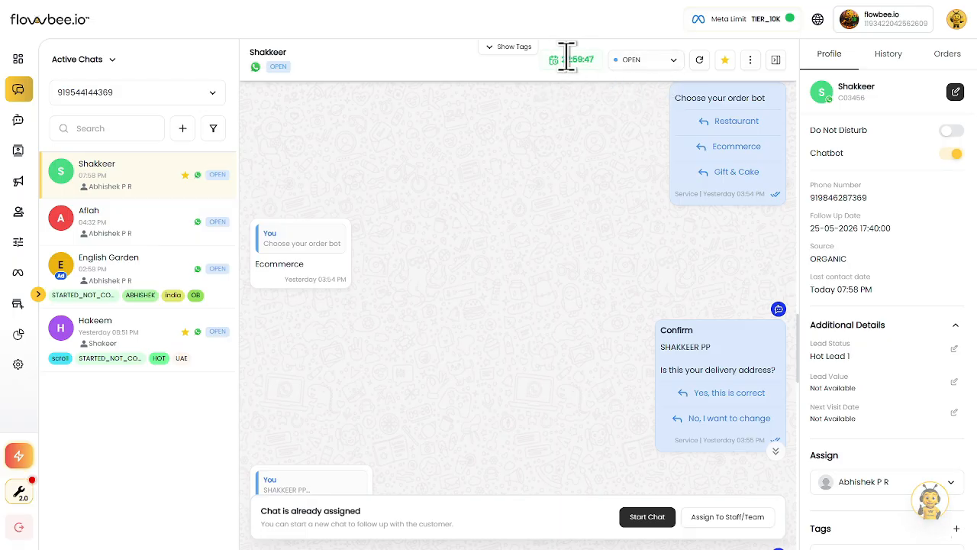
pyautogui.moveTo(563, 58); pyautogui.dragTo(597, 61)
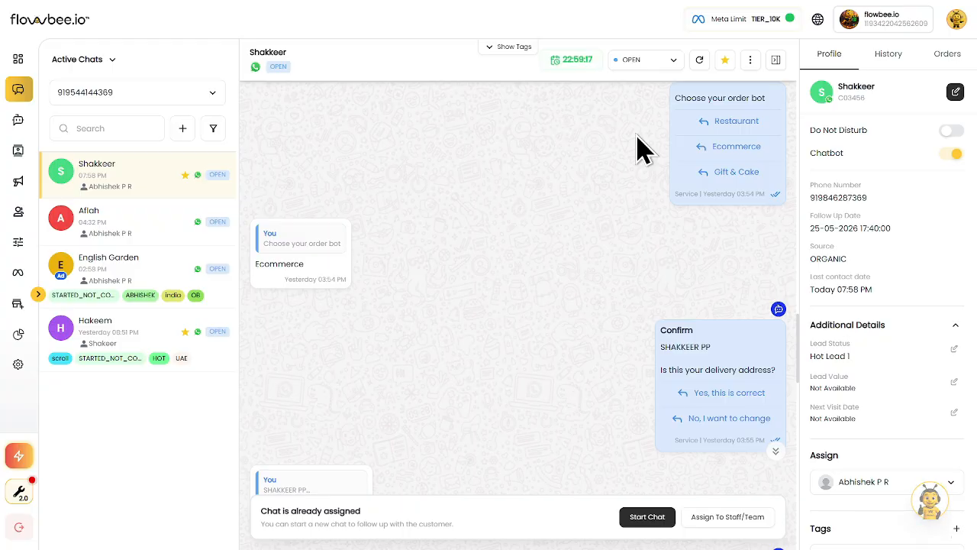
# - View the chat's status choices and its favorite marker
pyautogui.click(650, 74)
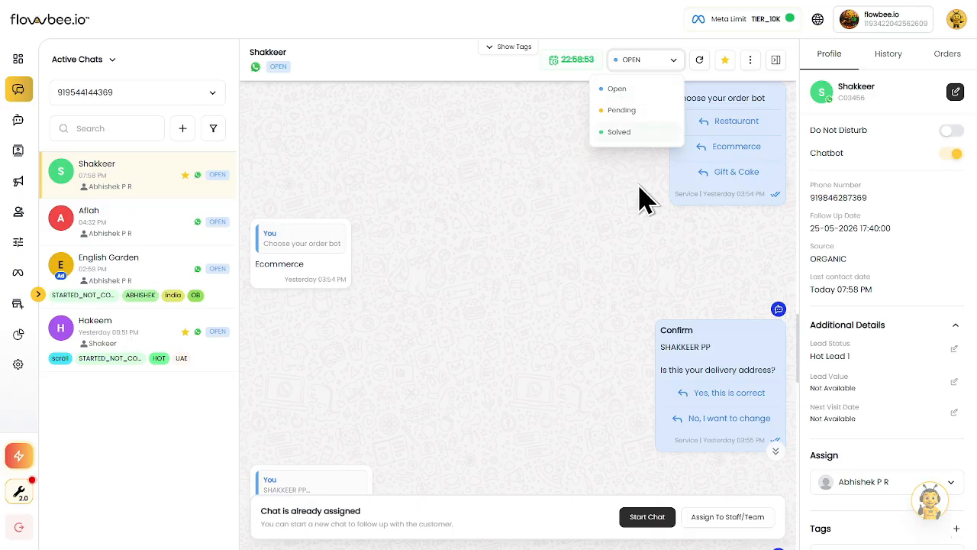
pyautogui.click(655, 248)
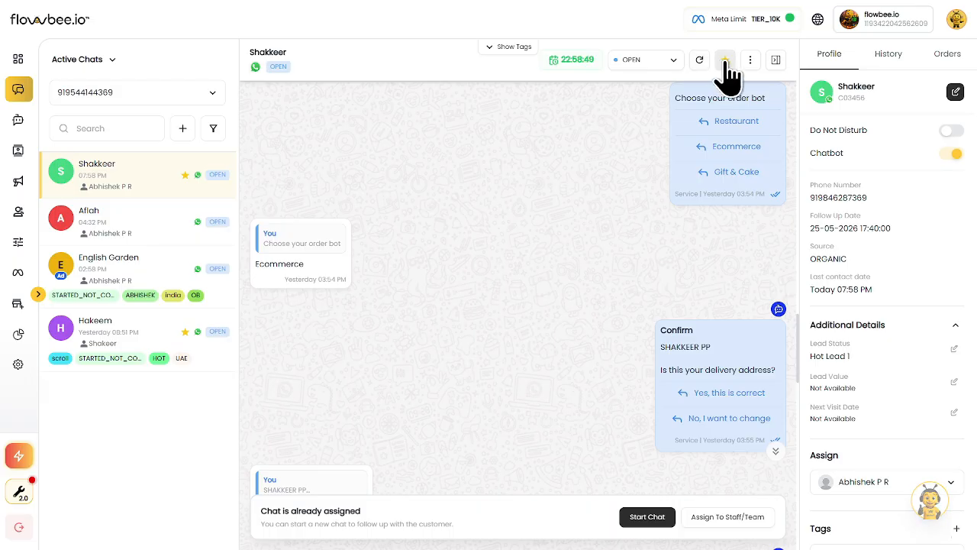
pyautogui.click(725, 61)
# - Set the chat's follow-up reminder to Next Week, 2 Jun 2026 07:59 PM
pyautogui.click(753, 61)
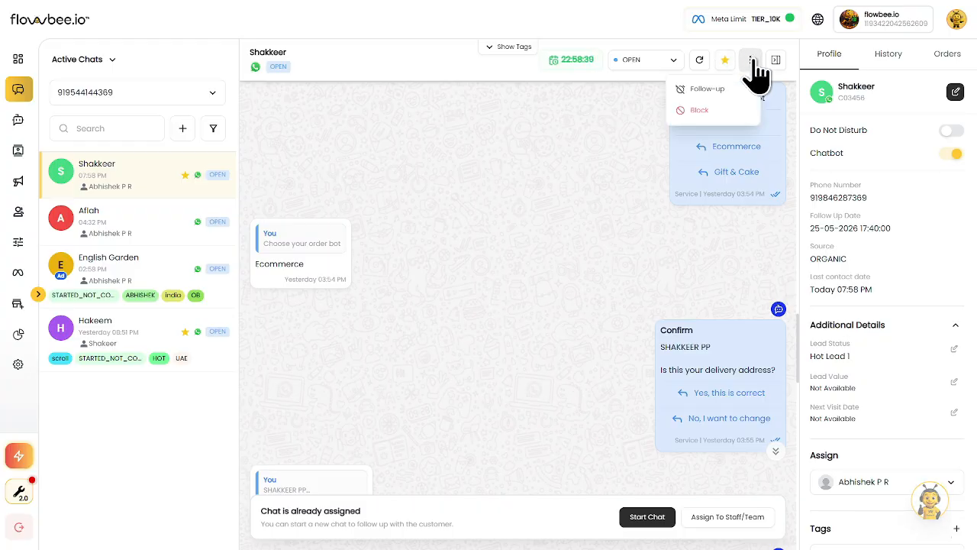
pyautogui.click(708, 88)
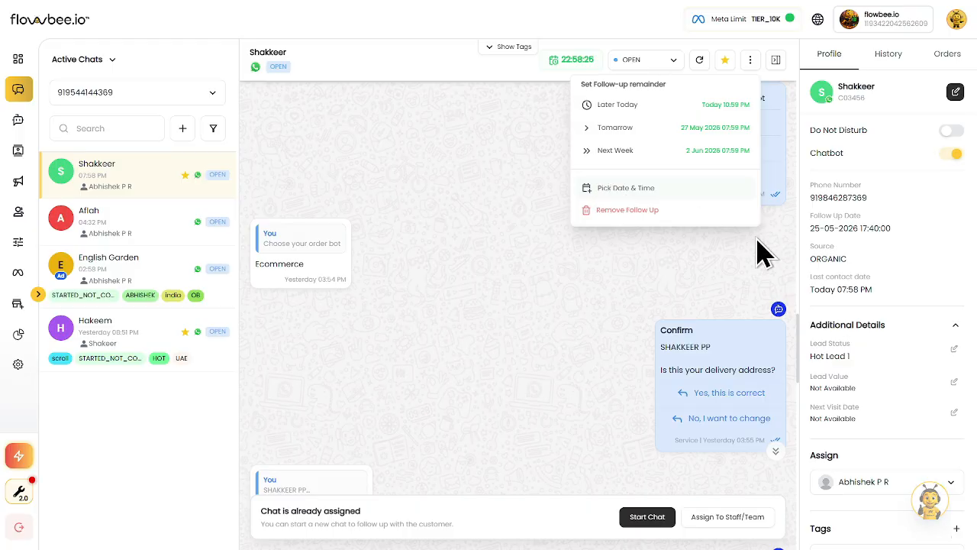
pyautogui.click(737, 152)
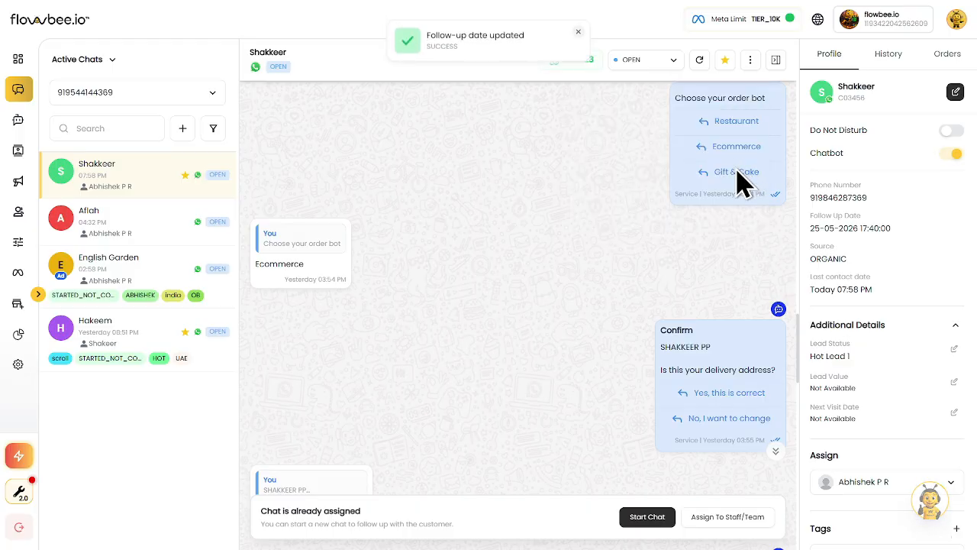
# - Remove the follow-up reminder from the open chat
pyautogui.click(750, 60)
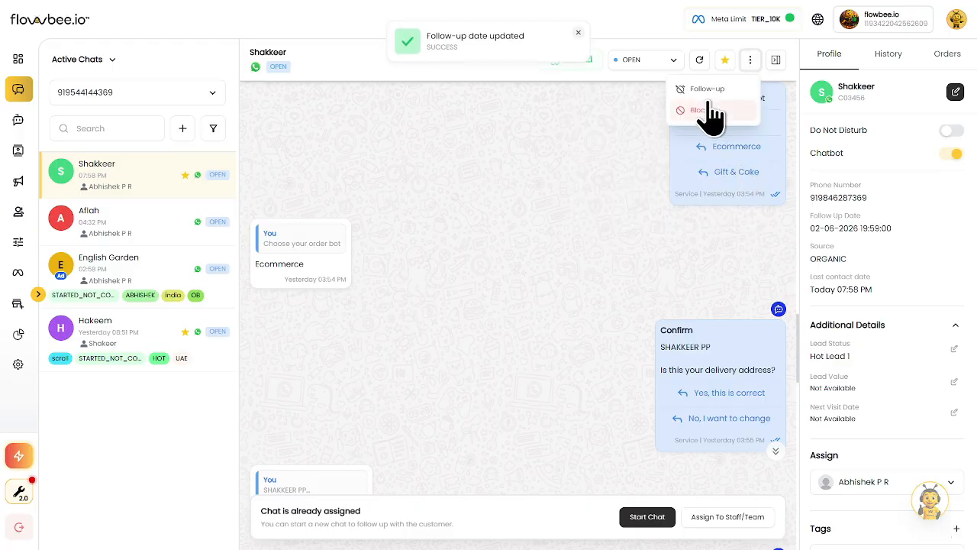
pyautogui.click(707, 89)
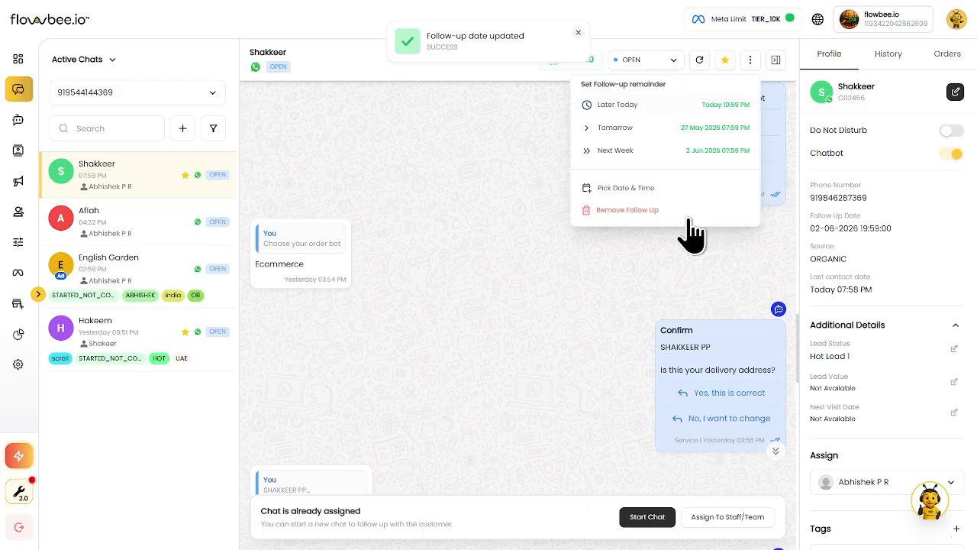
pyautogui.click(628, 221)
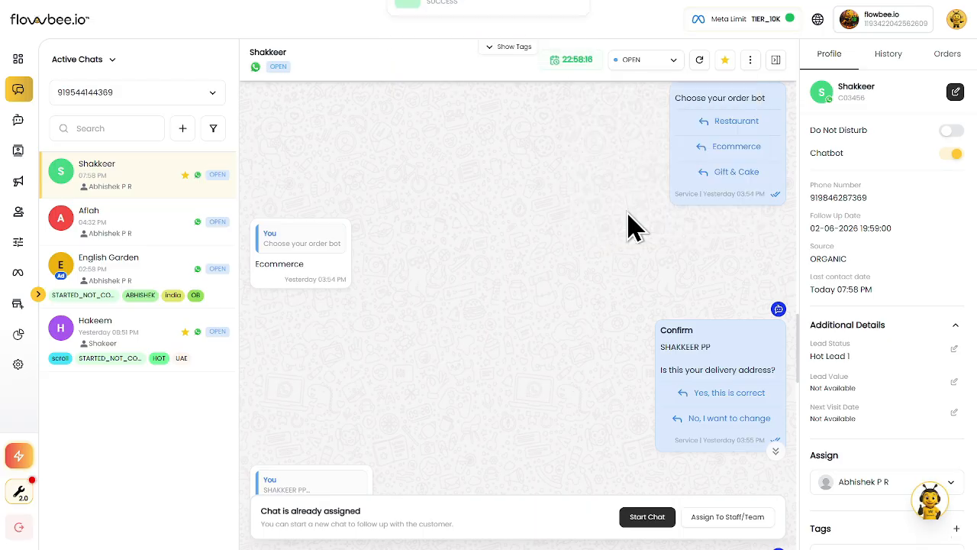
# - Hide the contact's profile details beside the conversation and show them again
pyautogui.click(774, 60)
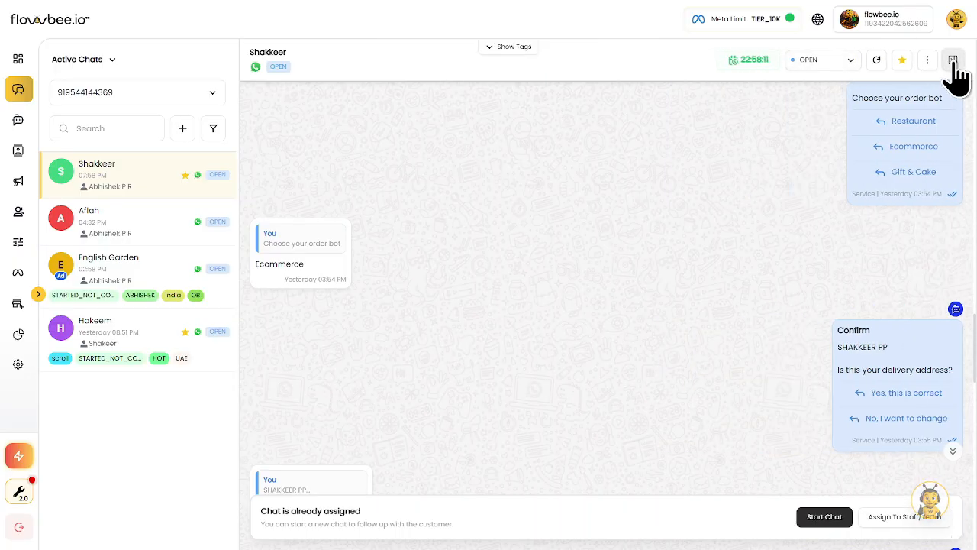
pyautogui.click(953, 61)
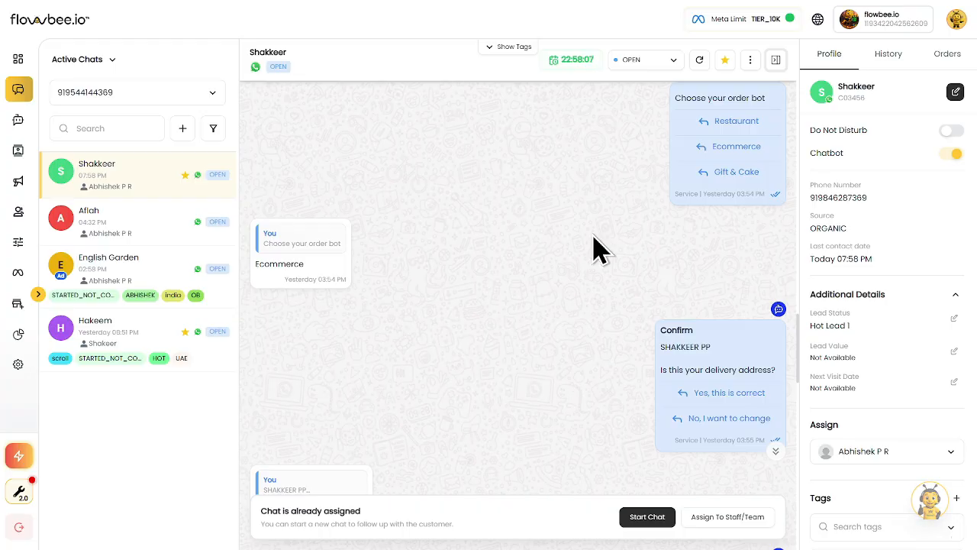
# - Start the chat that is already assigned to another staff member to take over its assignment
pyautogui.scroll(-10, 599, 248)
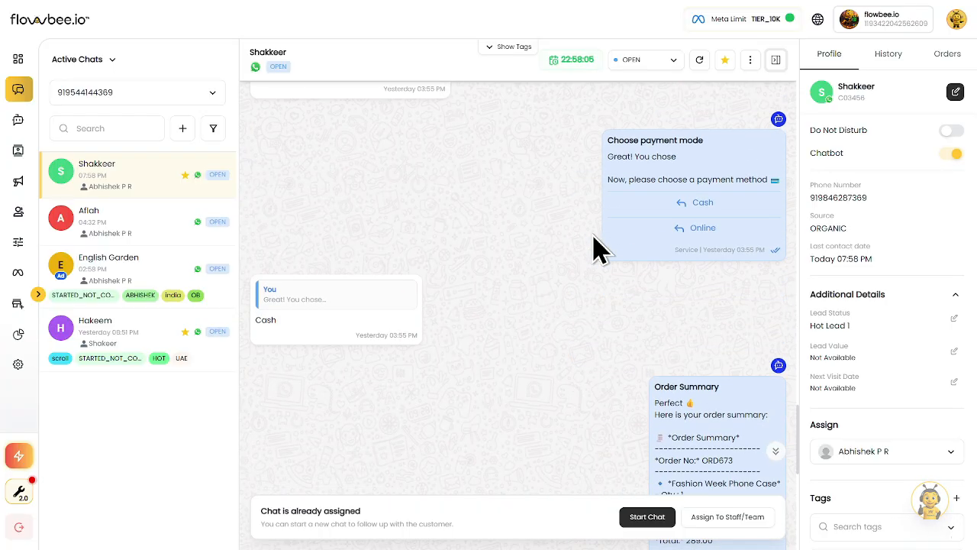
pyautogui.scroll(-3, 599, 256)
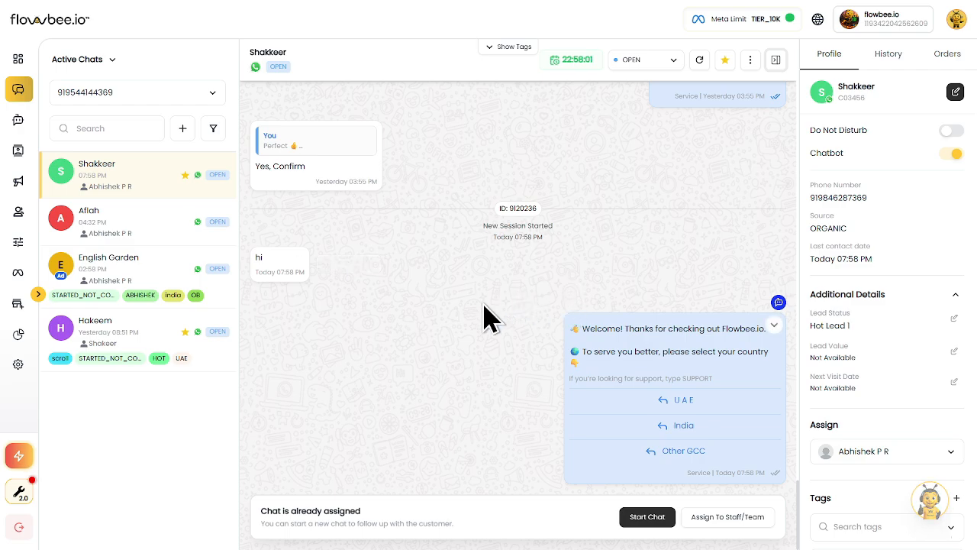
pyautogui.click(642, 520)
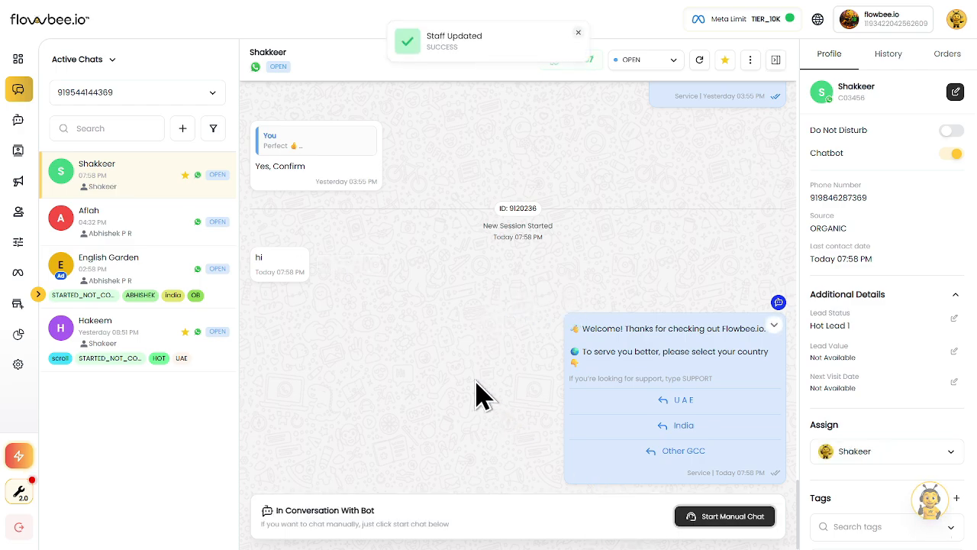
# - Start a manual chat in the open bot conversation and send the customer the prefilled message announcing the agent has joined
pyautogui.click(721, 525)
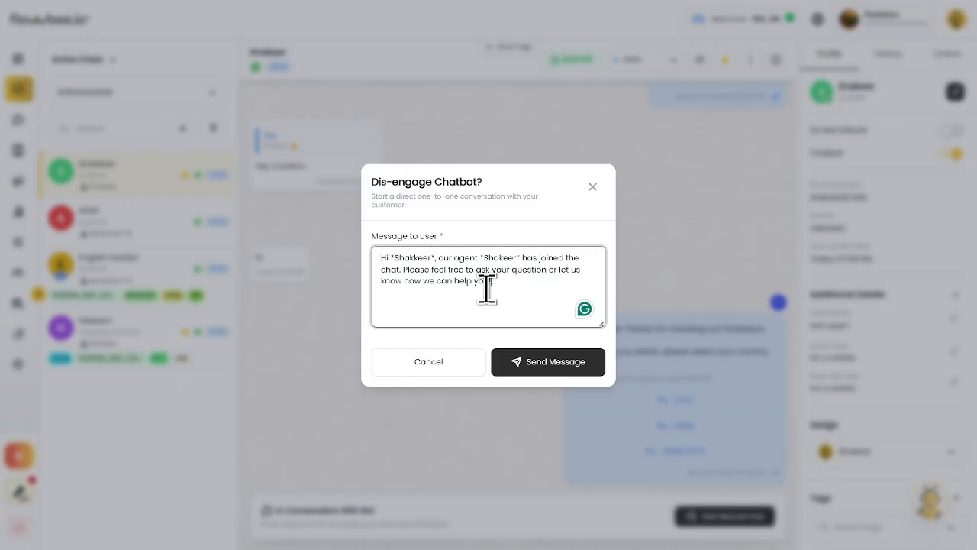
pyautogui.moveTo(490, 282); pyautogui.dragTo(376, 255)
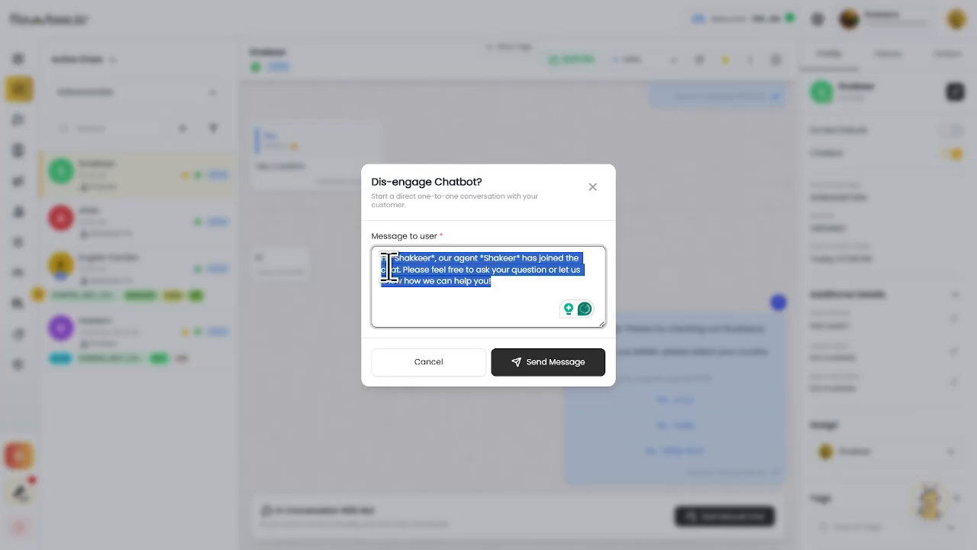
pyautogui.click(516, 290)
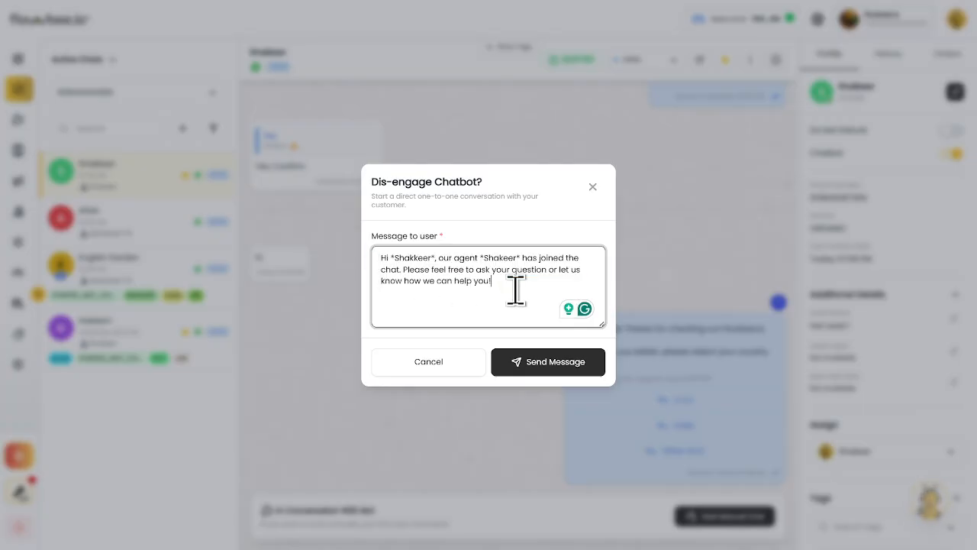
pyautogui.moveTo(388, 257); pyautogui.dragTo(522, 258)
pyautogui.click(493, 260)
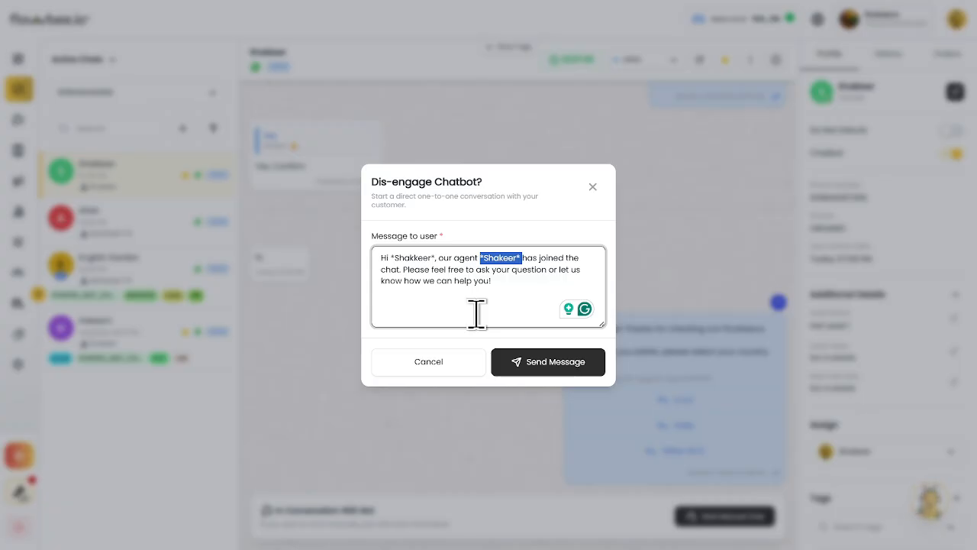
pyautogui.click(555, 364)
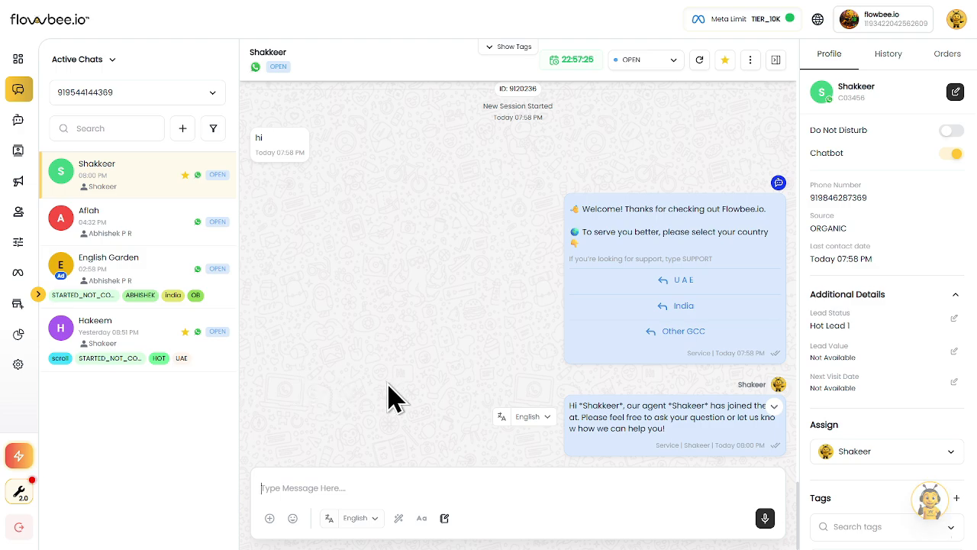
# - View the status choices available for the open chat without changing its status
pyautogui.click(293, 481)
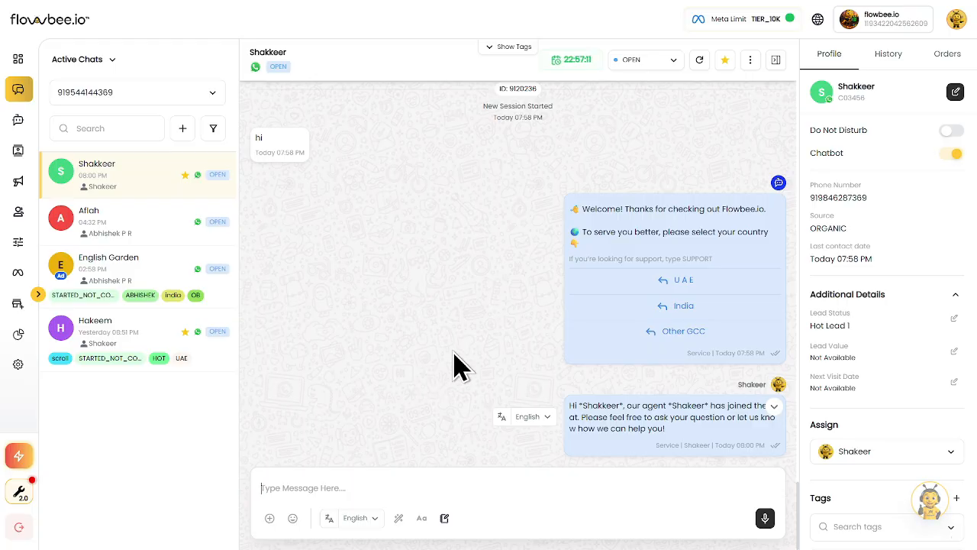
pyautogui.click(661, 61)
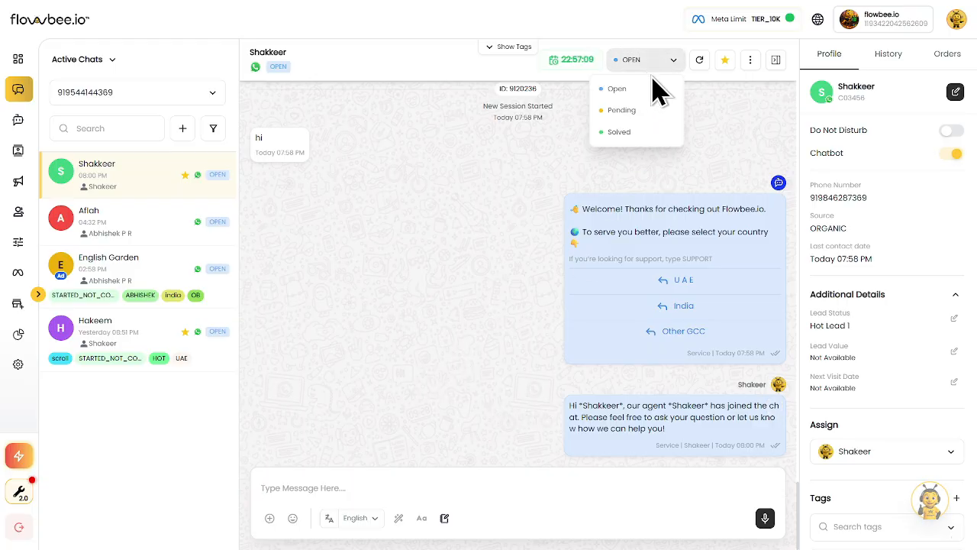
pyautogui.click(498, 353)
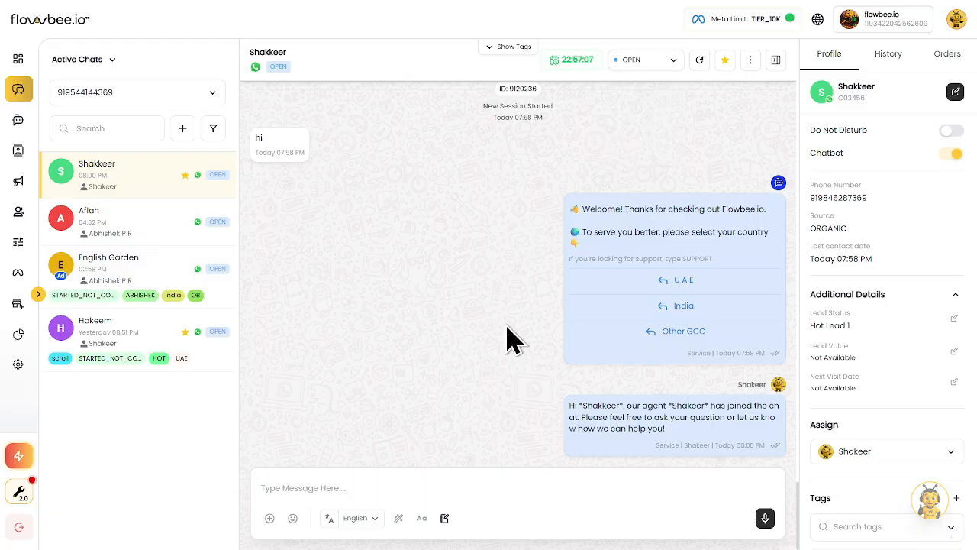
# - Send the customer the message "Hi how are you ?" in the open chat
pyautogui.click(315, 489)
pyautogui.write('Hi how are yo')
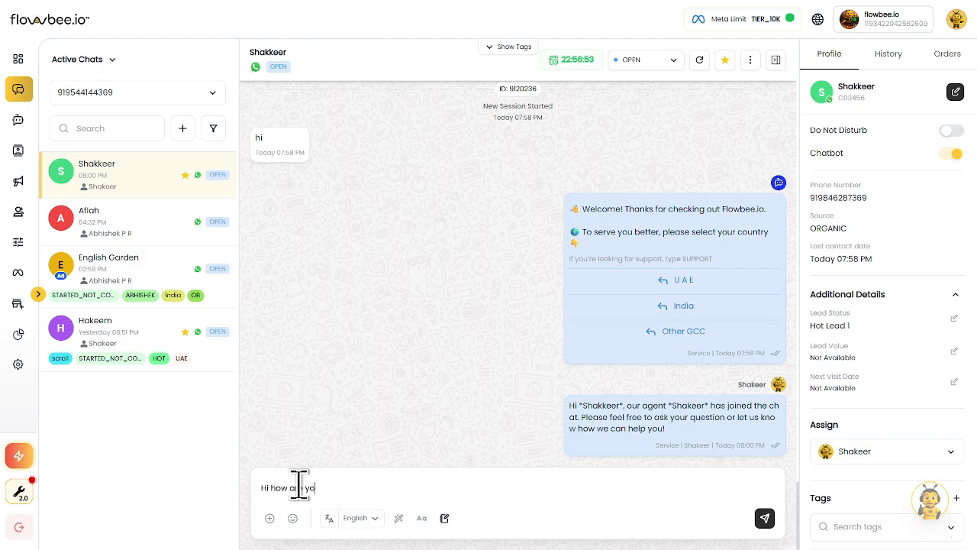
pyautogui.write('u ?')
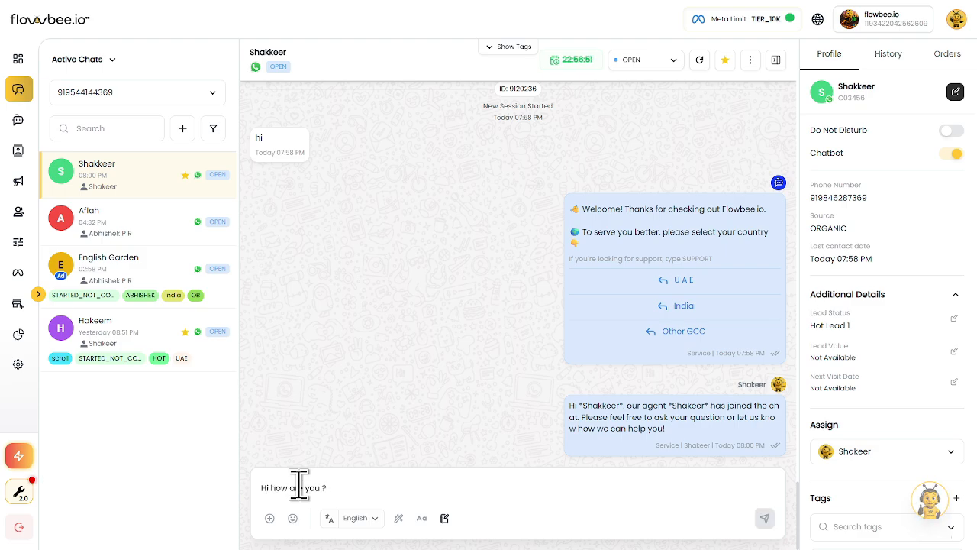
pyautogui.press('Return')
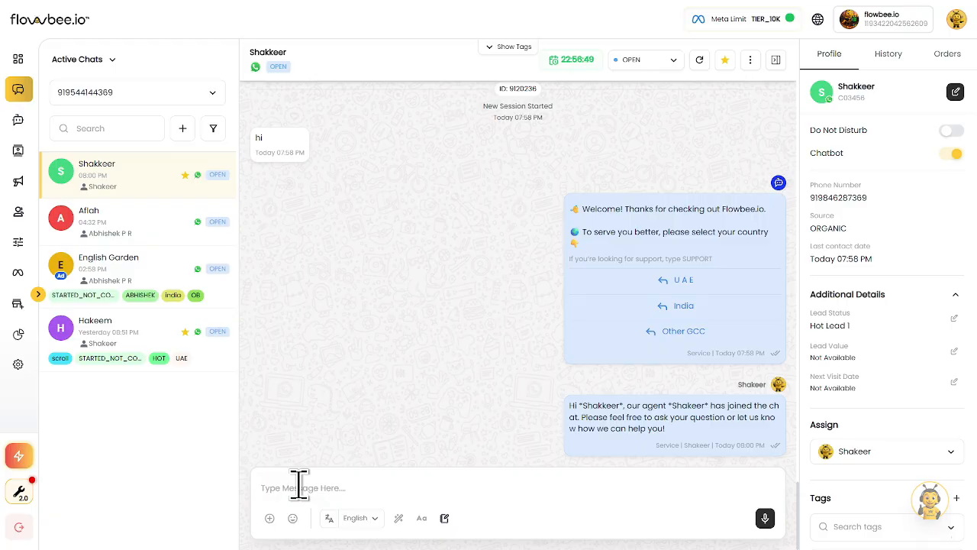
# - Open the template library for the chat and preview the "test" template with its video
pyautogui.click(269, 519)
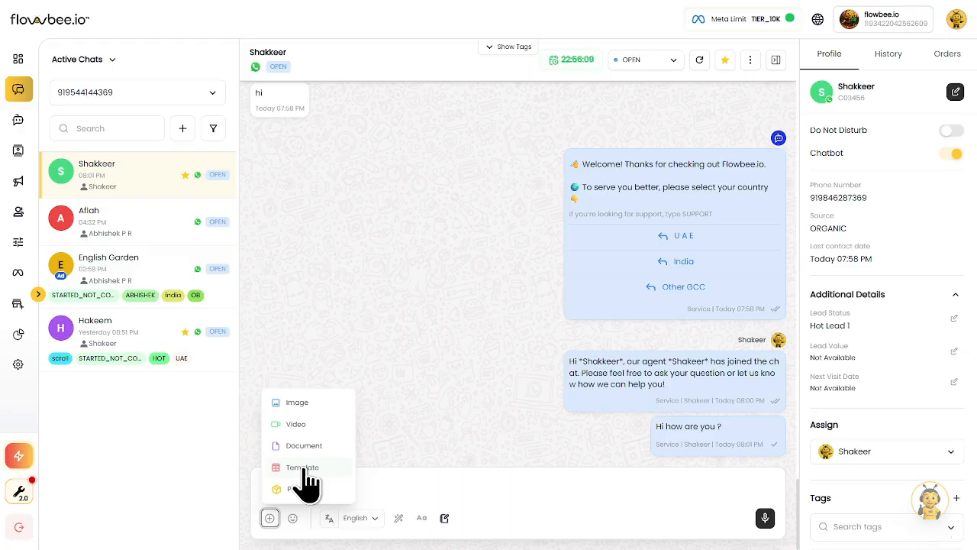
pyautogui.click(305, 469)
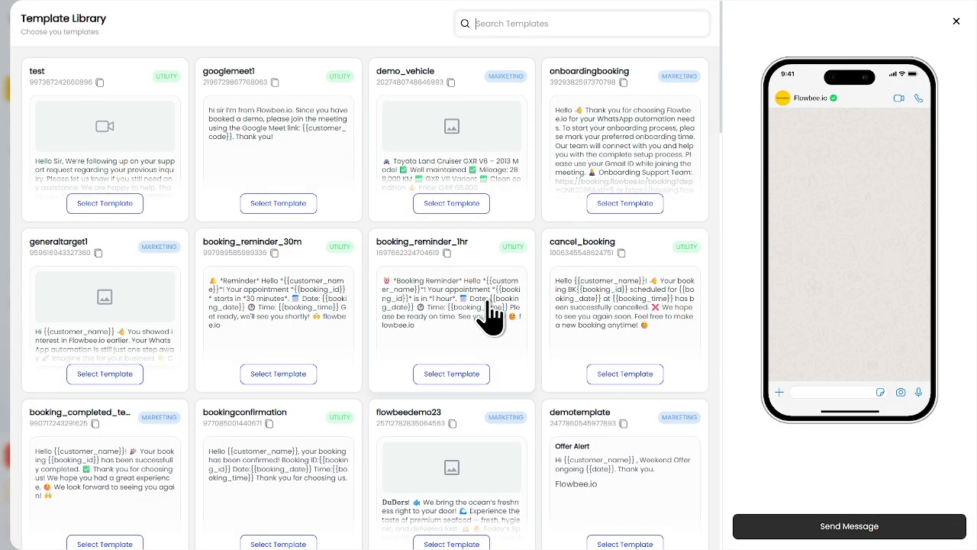
pyautogui.click(492, 17)
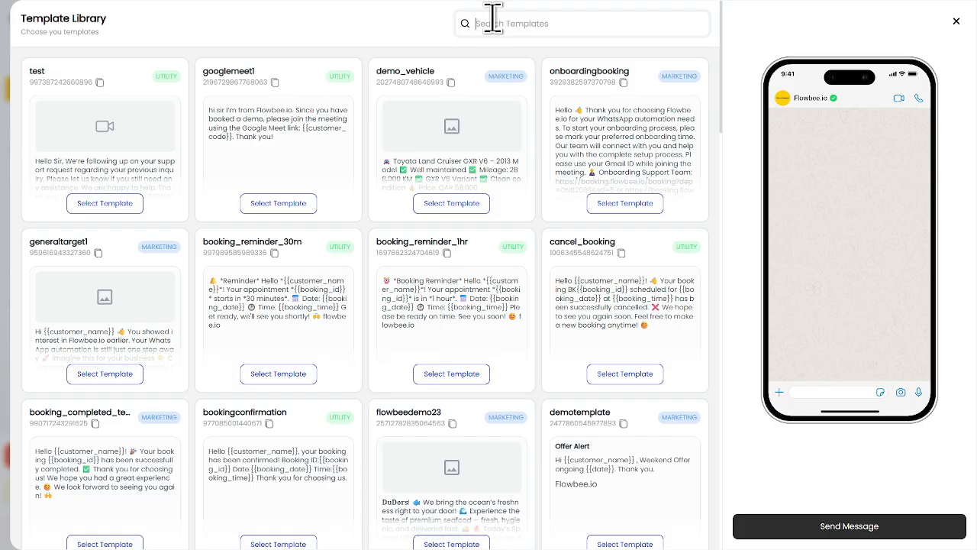
pyautogui.click(84, 130)
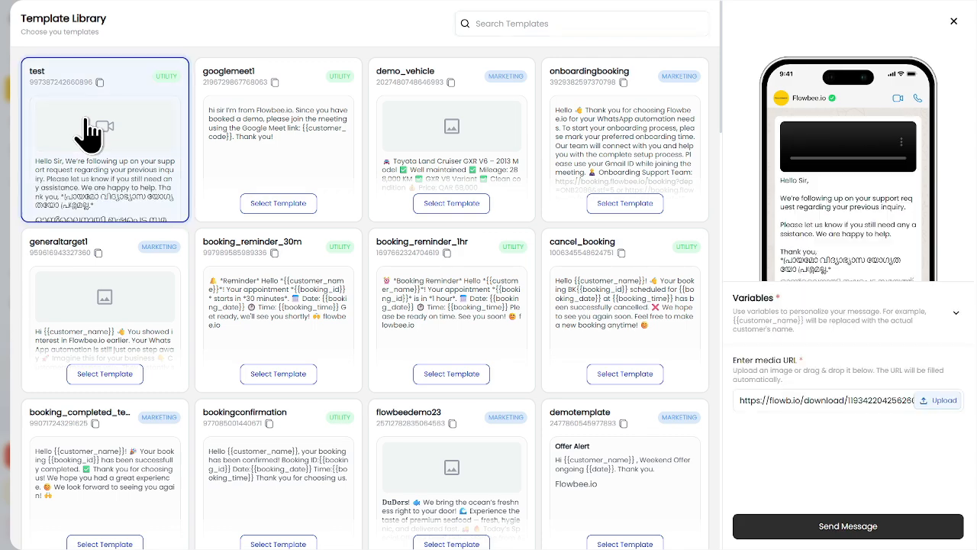
pyautogui.click(802, 160)
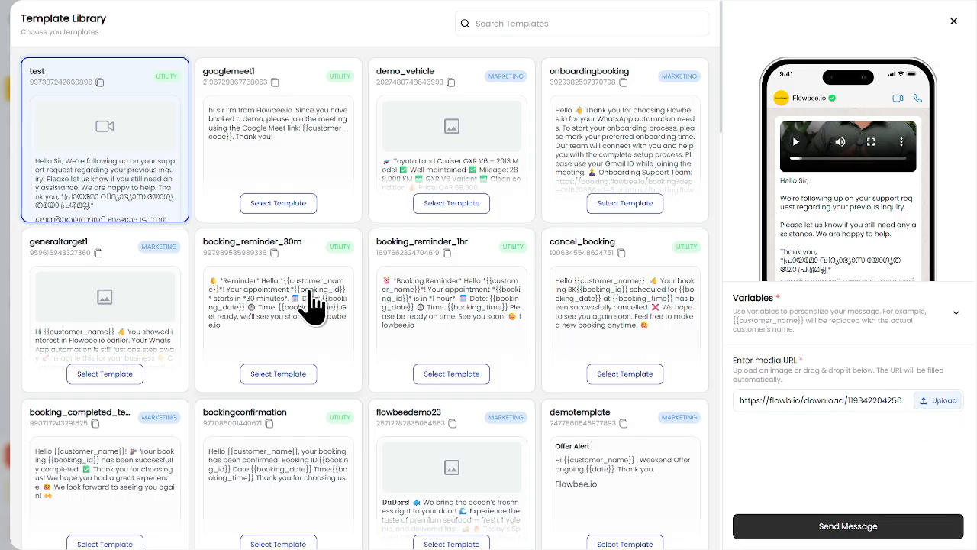
# - Send the customer the "generaltarget1" template with its custom field filled with {{customer_name}}
pyautogui.click(136, 307)
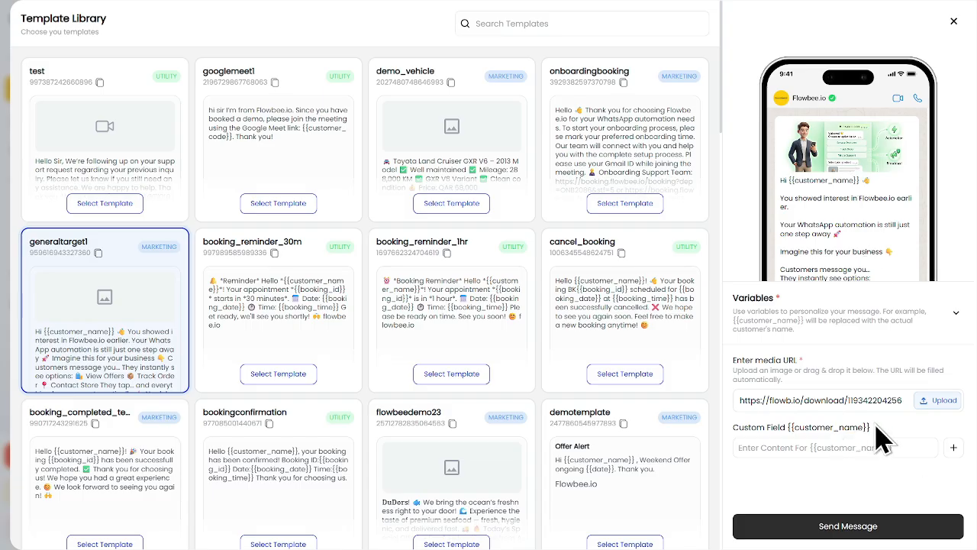
pyautogui.moveTo(871, 429); pyautogui.dragTo(787, 448)
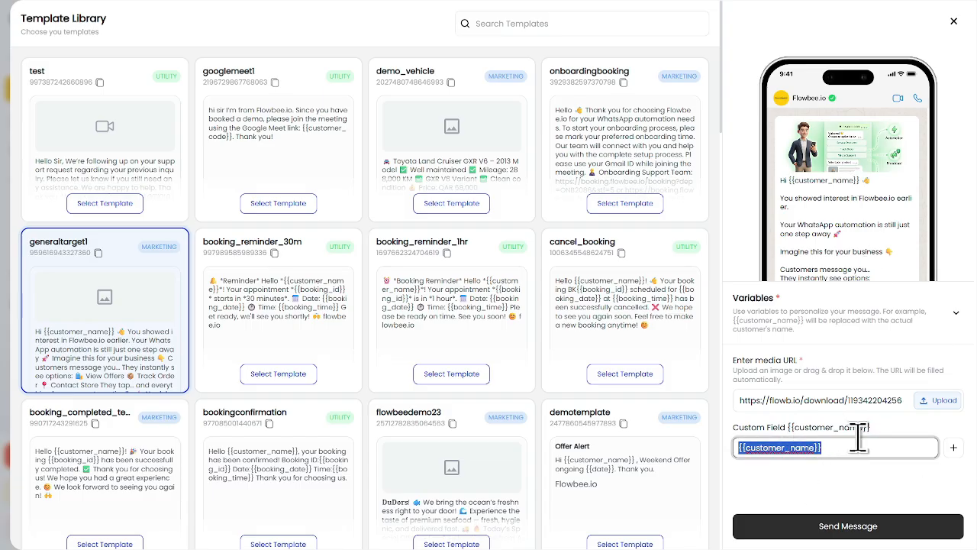
pyautogui.click(905, 442)
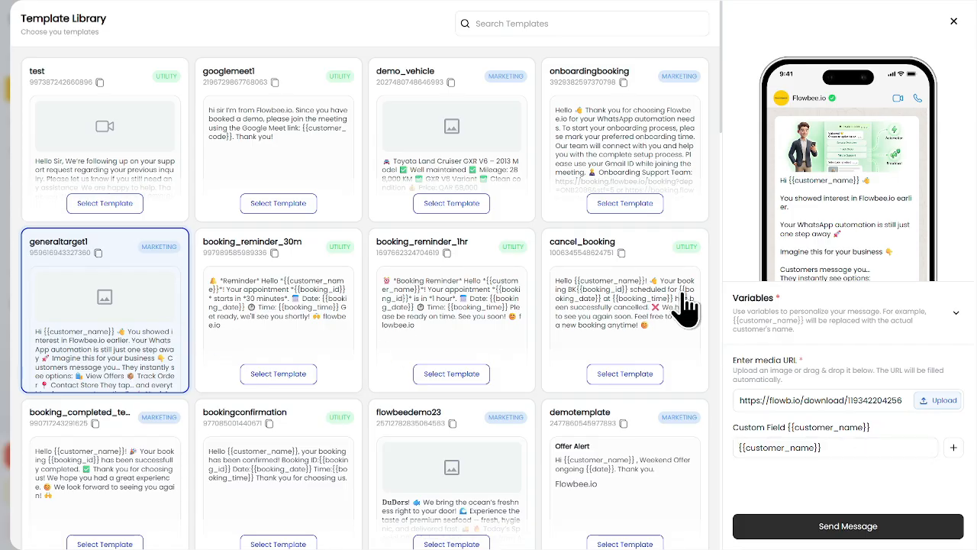
pyautogui.moveTo(787, 180); pyautogui.dragTo(859, 184)
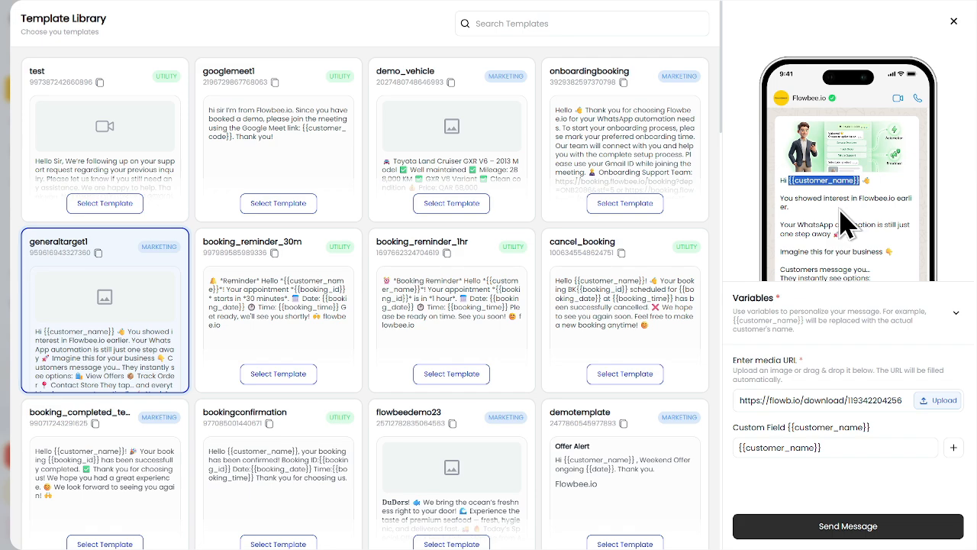
pyautogui.click(837, 529)
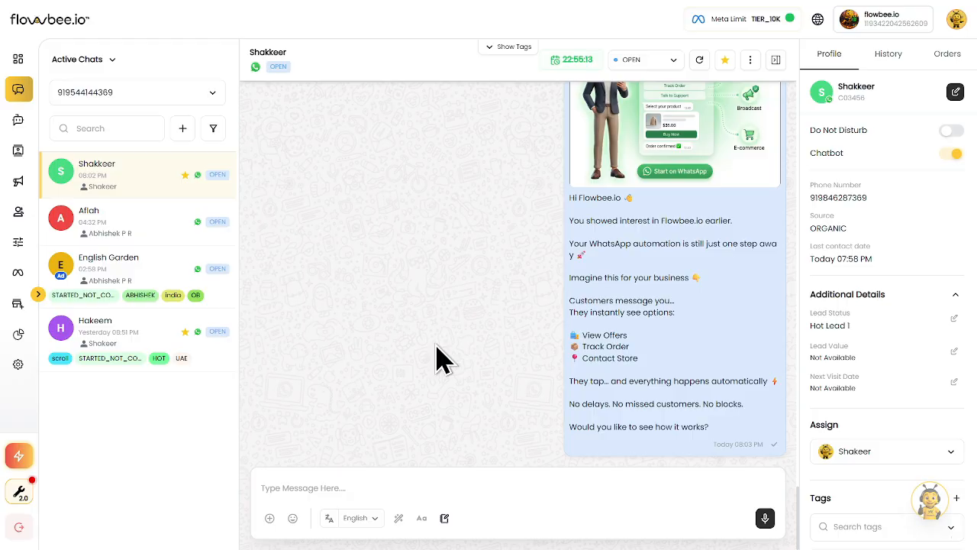
# - Open the product selection for the chat and switch the catalog to Catalogue_Products_UAE
pyautogui.click(270, 517)
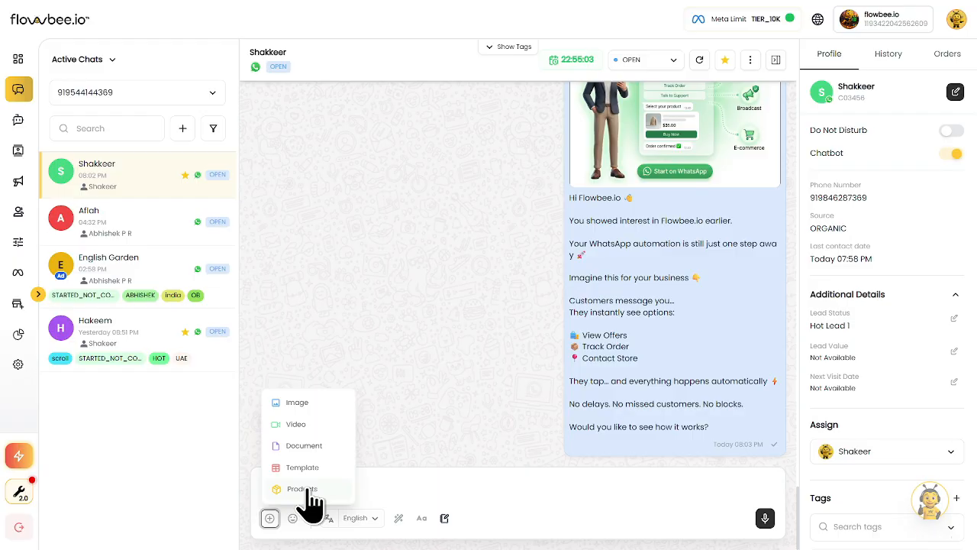
pyautogui.click(310, 491)
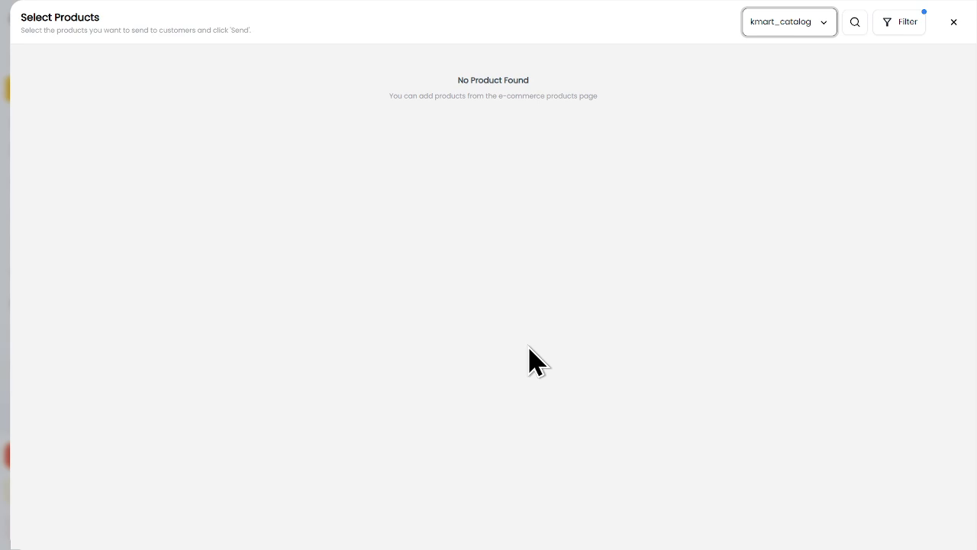
pyautogui.click(820, 25)
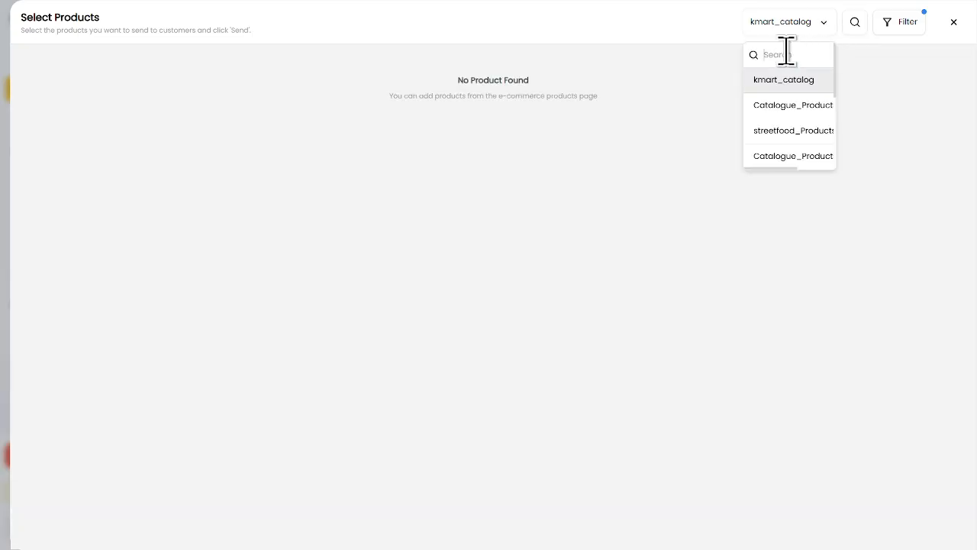
pyautogui.click(784, 107)
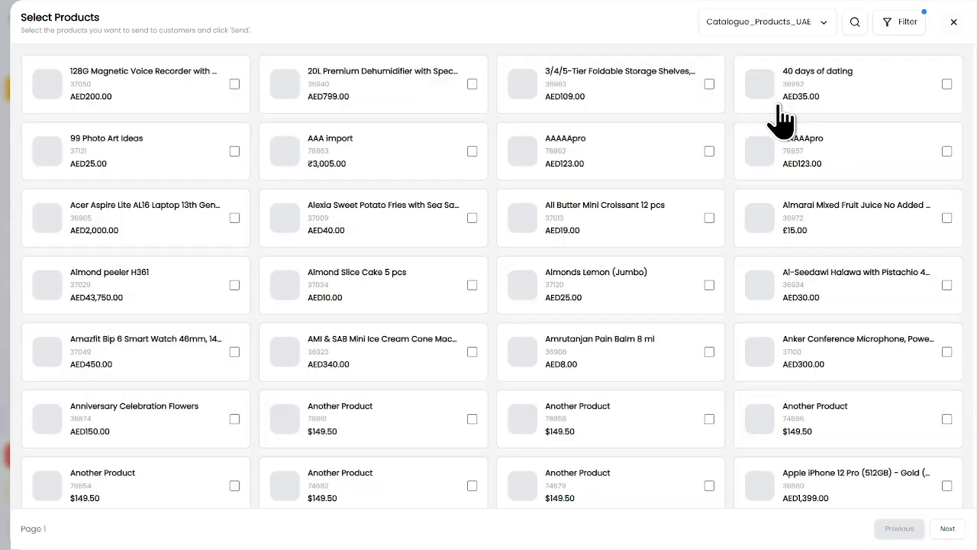
# - Select the 128G Magnetic Voice Recorder and "40 days of dating" and send both products to the customer
pyautogui.click(234, 84)
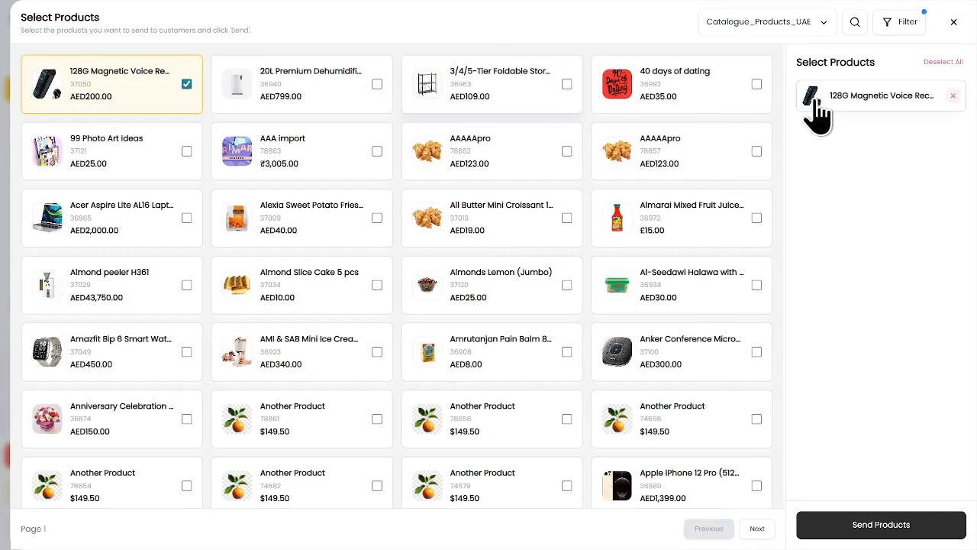
pyautogui.click(855, 23)
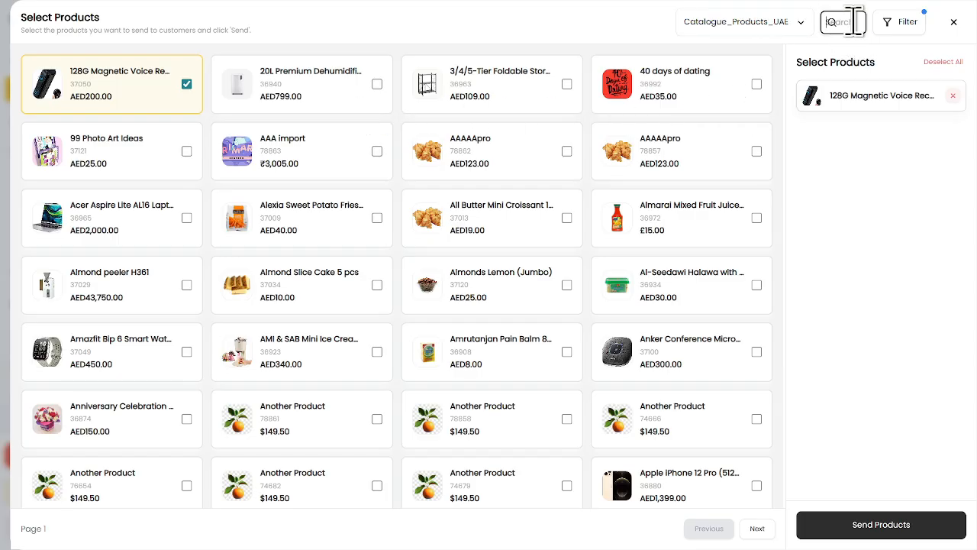
pyautogui.click(756, 85)
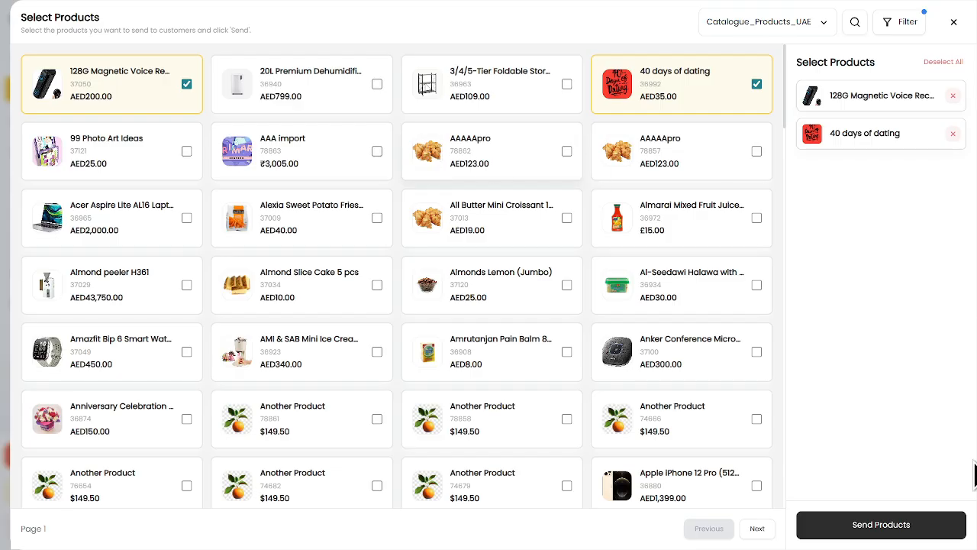
pyautogui.click(870, 527)
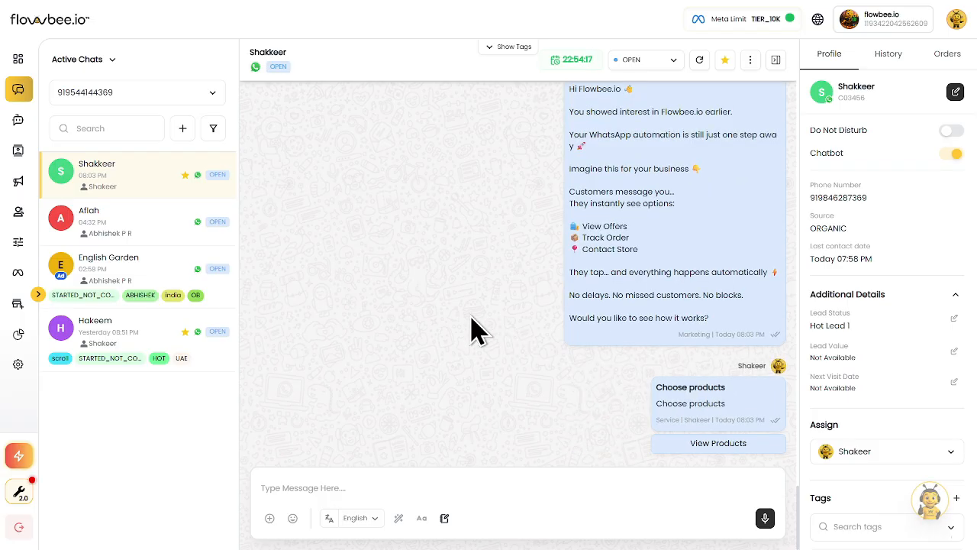
# - Review the product details in the sent products message and look at the emoji picker without adding an emoji
pyautogui.click(718, 444)
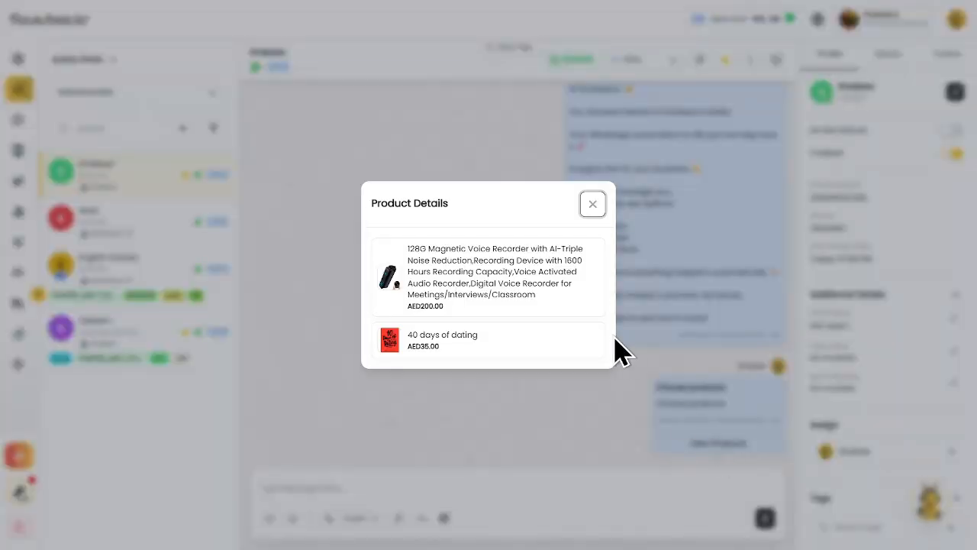
pyautogui.click(592, 204)
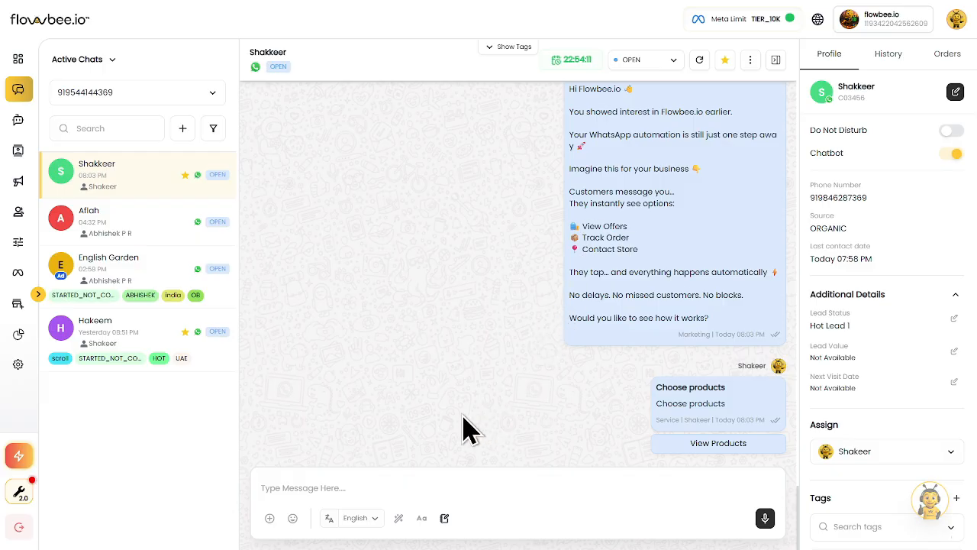
pyautogui.click(292, 518)
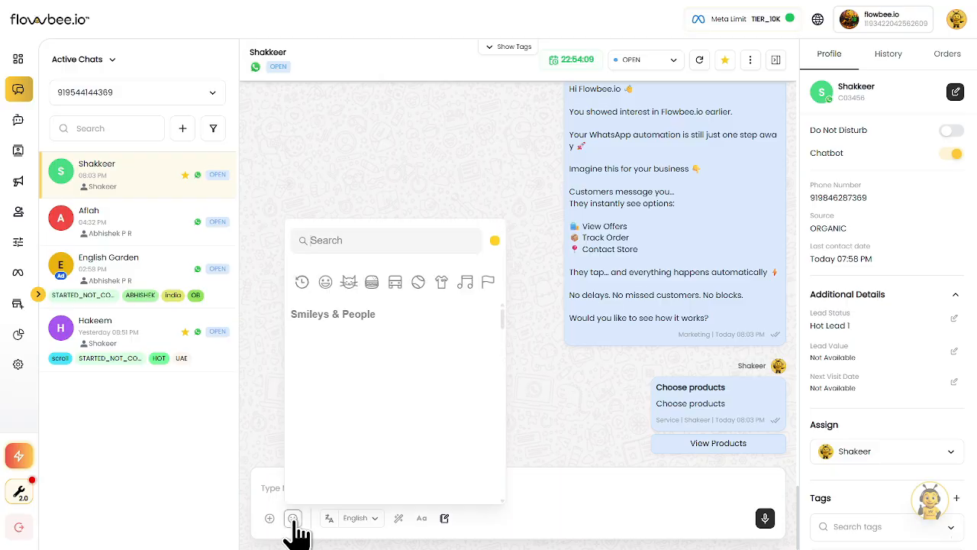
pyautogui.click(538, 353)
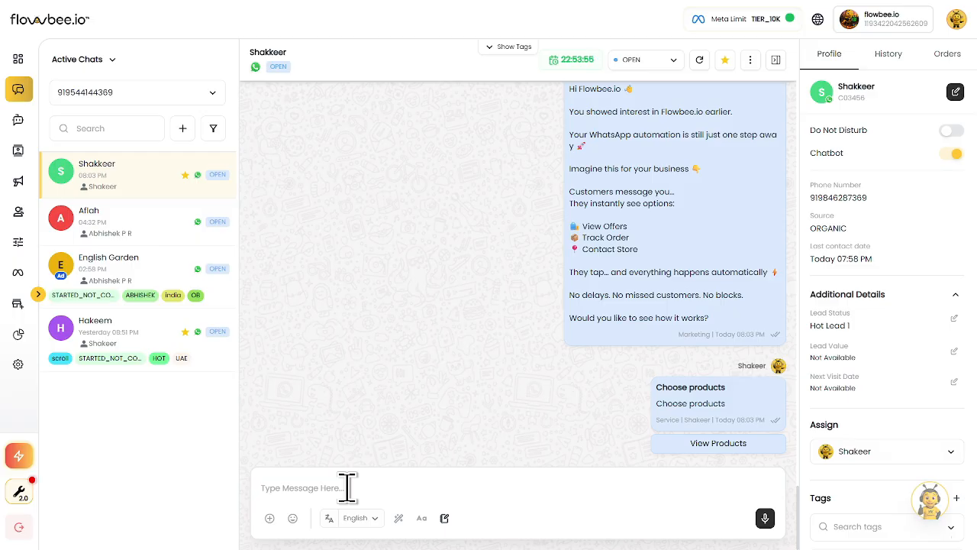
# - Translate the customer's latest incoming Arabic message to English
pyautogui.press('Tab')
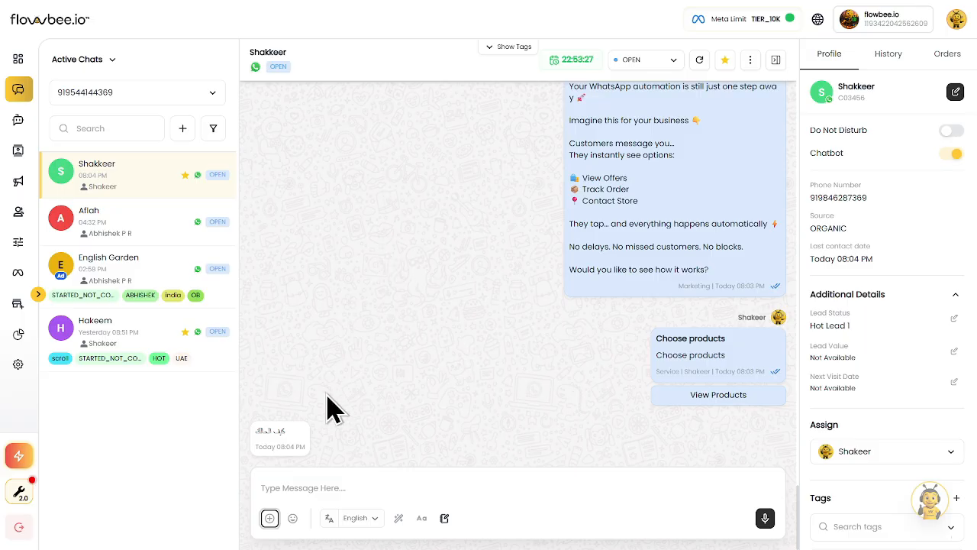
pyautogui.moveTo(293, 433)
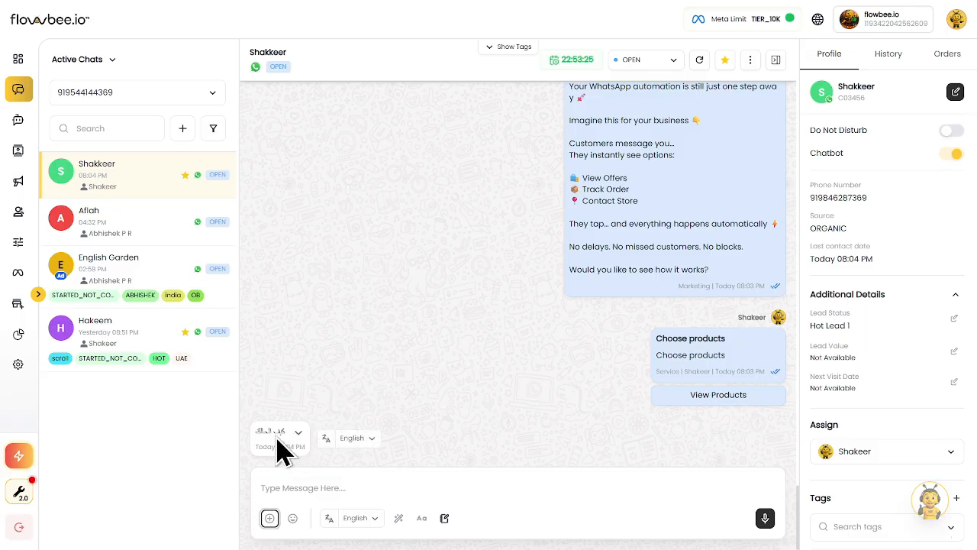
pyautogui.moveTo(279, 450)
pyautogui.click(359, 447)
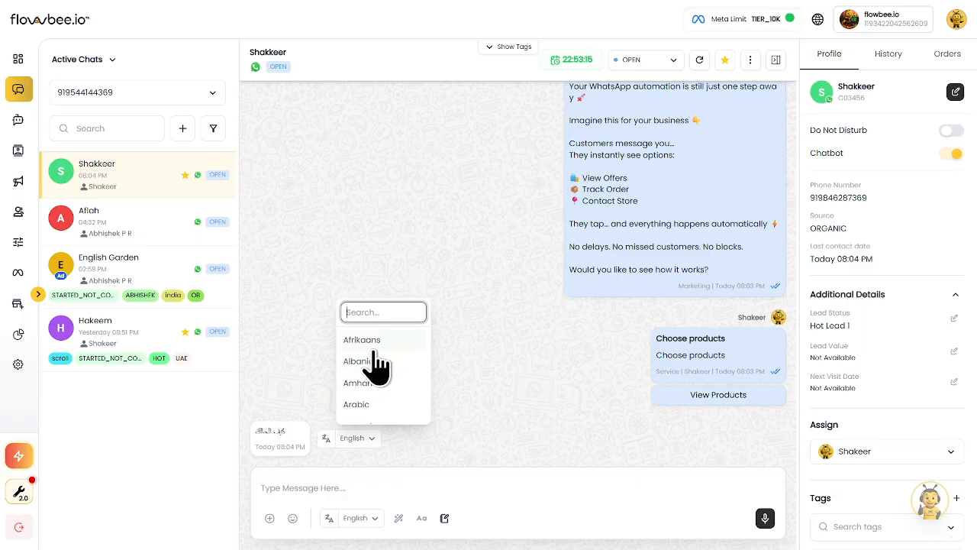
pyautogui.write('ثرل')
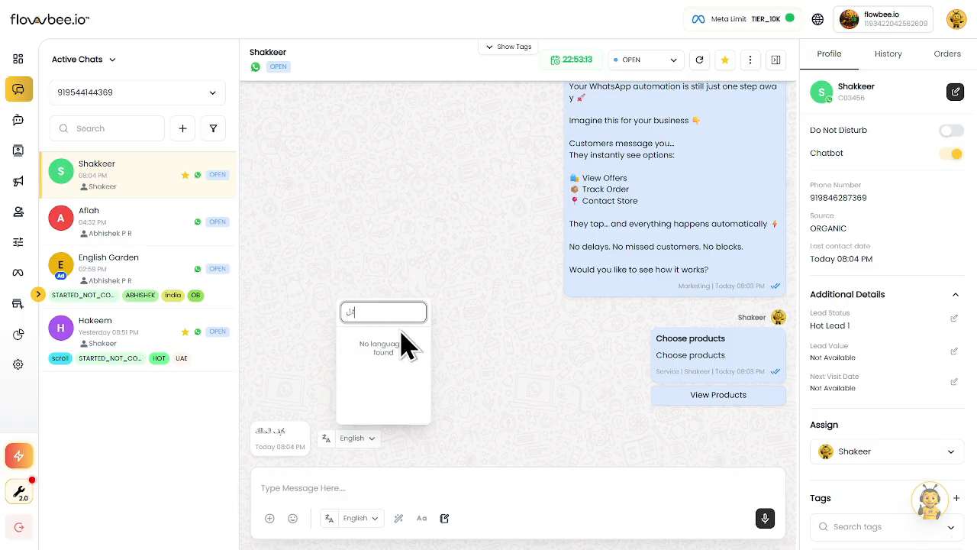
pyautogui.press('BackSpace')
pyautogui.write('en')
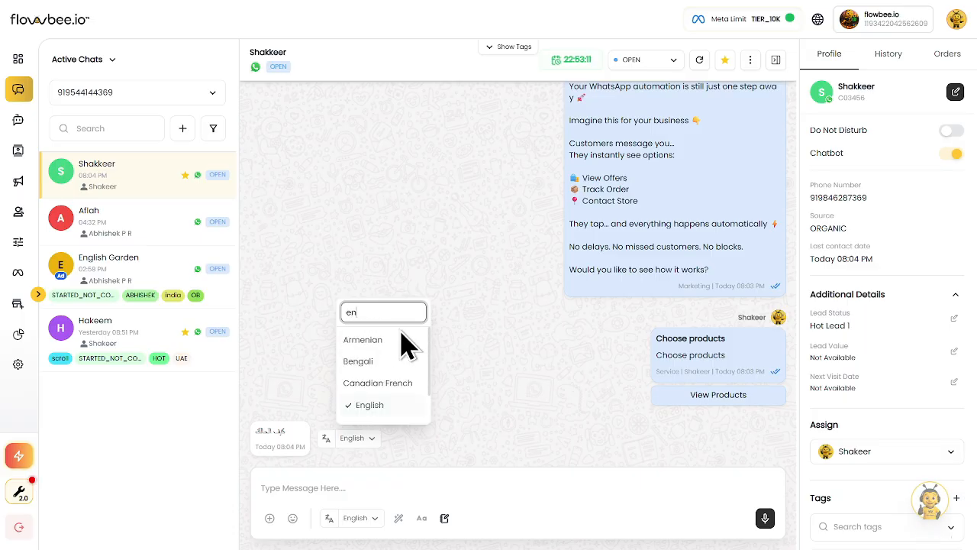
pyautogui.click(371, 406)
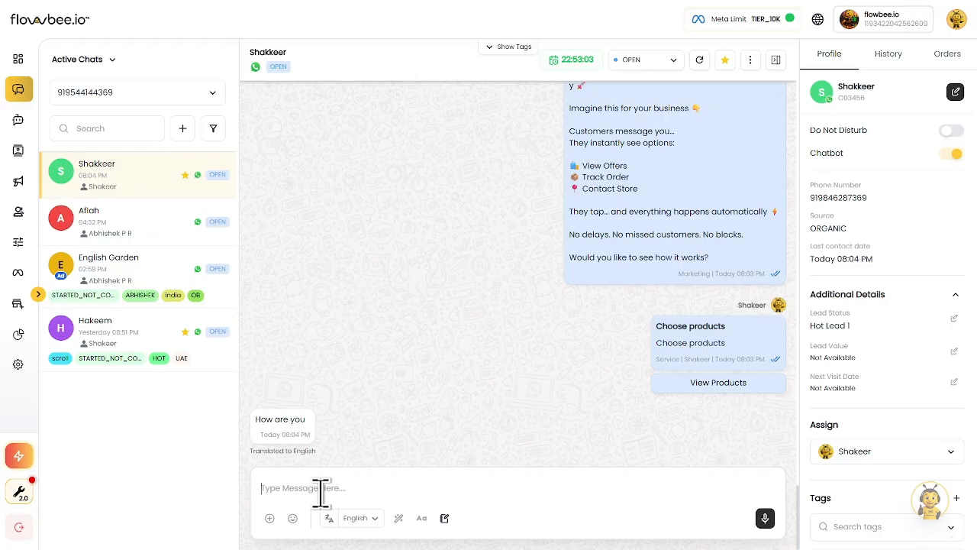
# - Write the reply "i am fine , and how are you ?", translate it to Arabic and send it to the customer
pyautogui.write('i am fine')
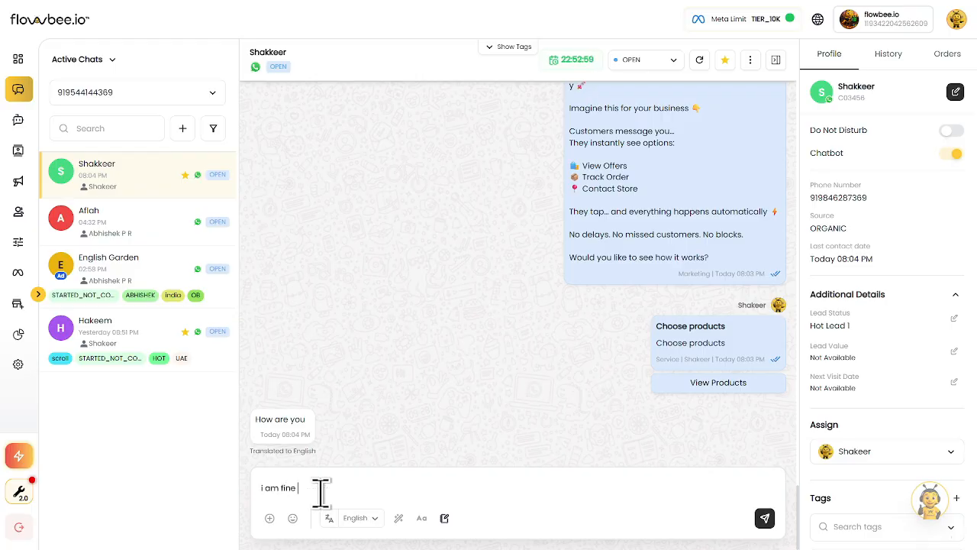
pyautogui.write(' , and how are you ?')
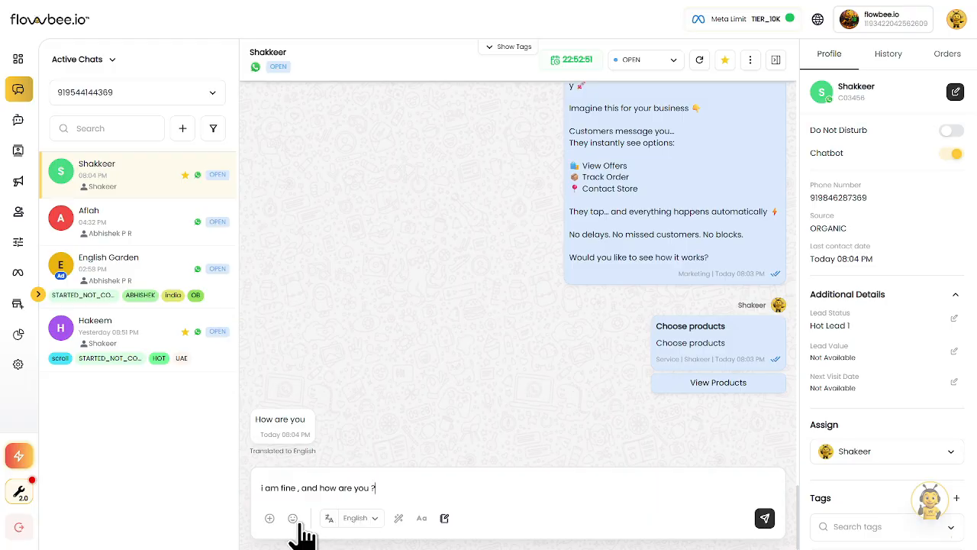
pyautogui.click(354, 519)
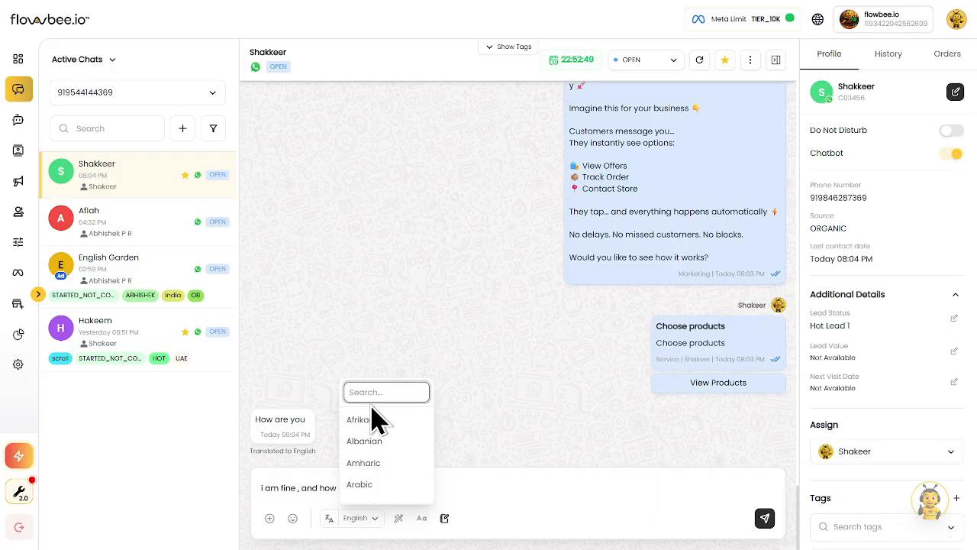
pyautogui.write('arabi')
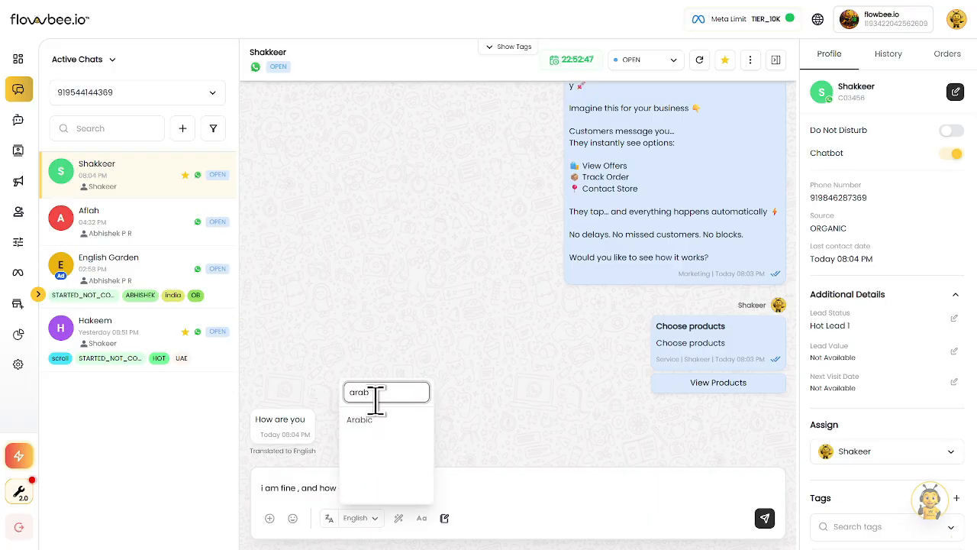
pyautogui.click(365, 426)
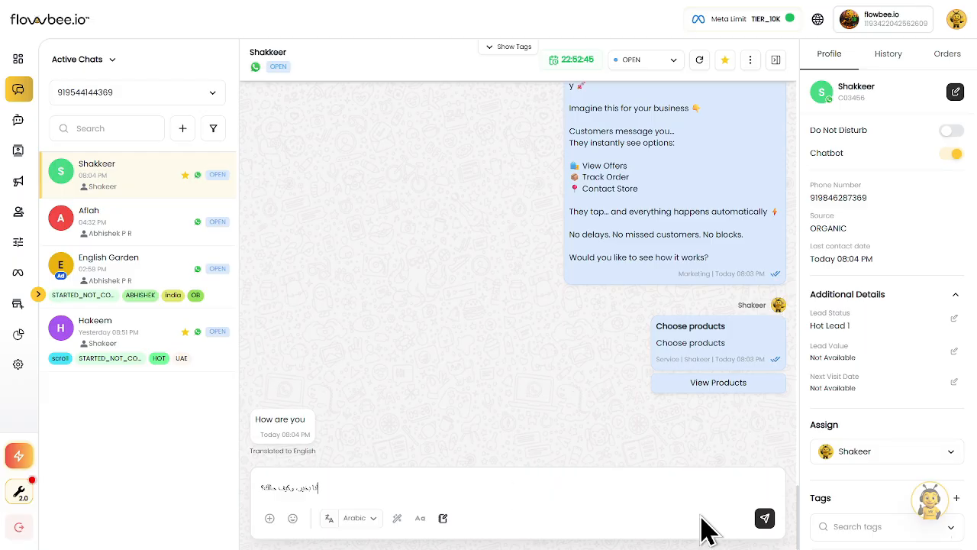
pyautogui.click(764, 518)
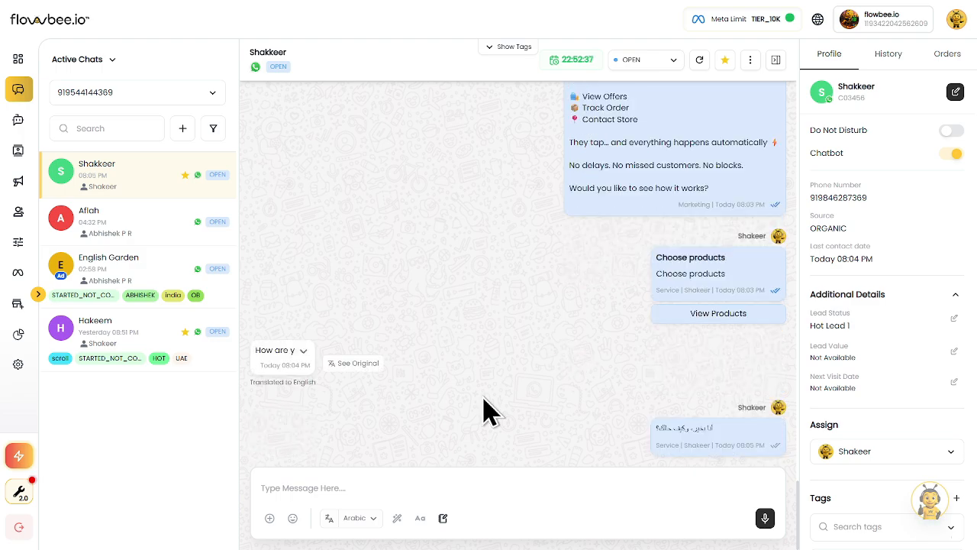
# - Send the customer the "Pricing" text quick reply from the English quick replies
pyautogui.click(367, 490)
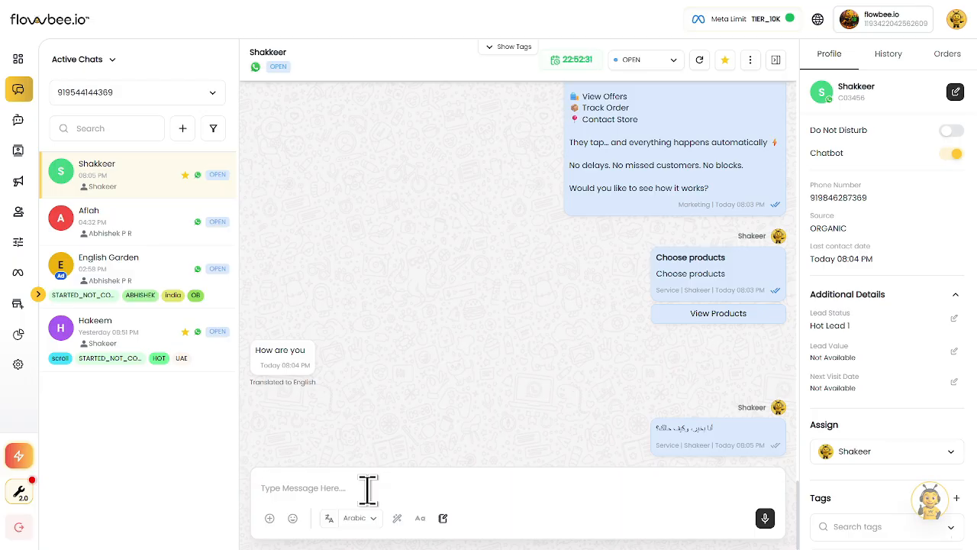
pyautogui.click(443, 518)
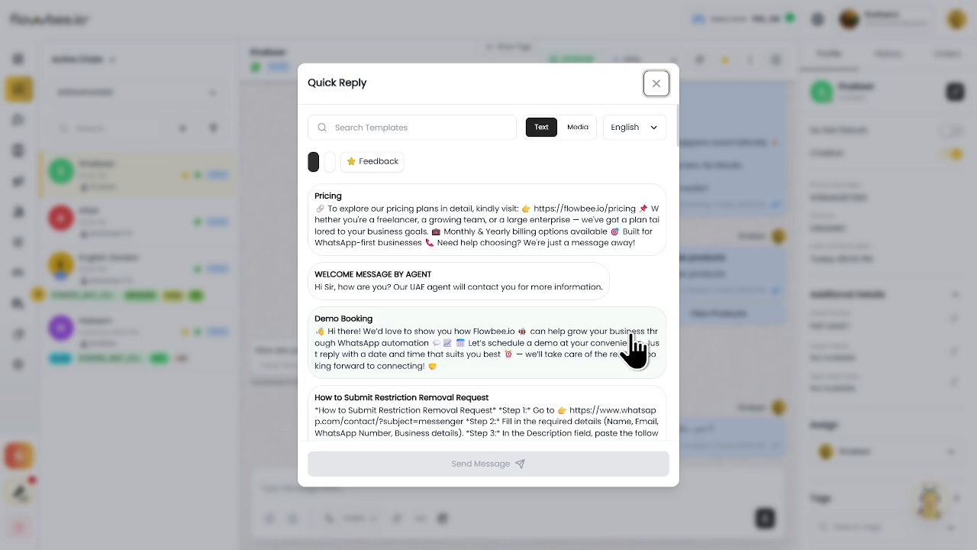
pyautogui.click(413, 127)
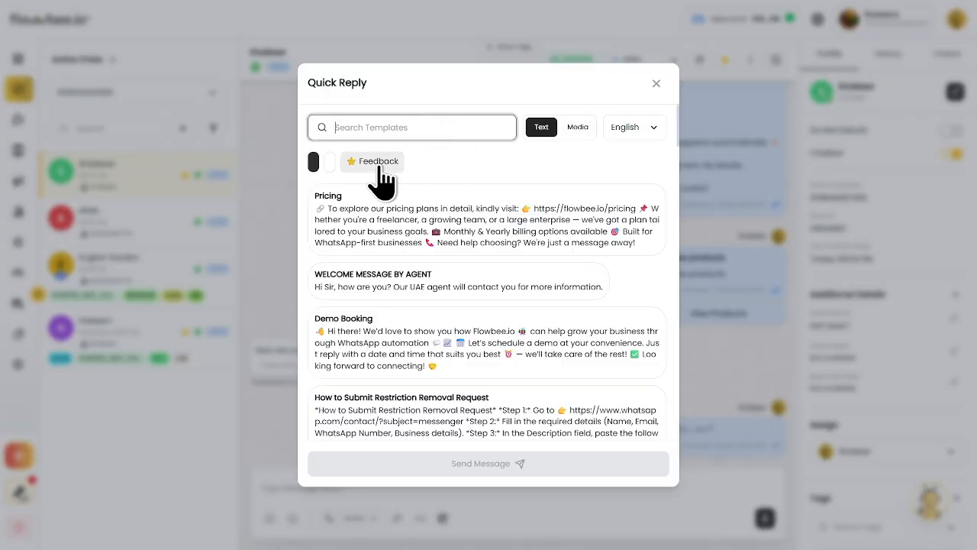
pyautogui.click(637, 129)
pyautogui.click(567, 167)
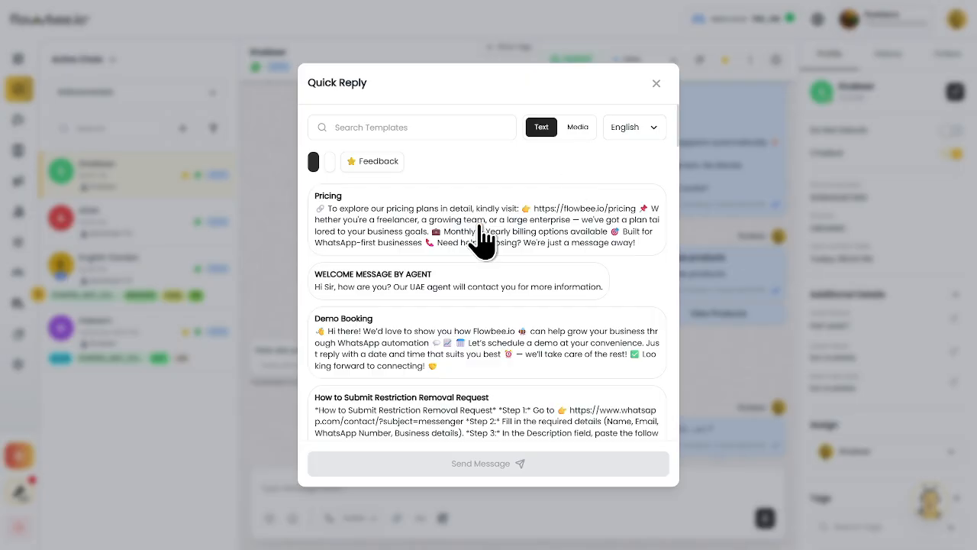
pyautogui.click(395, 235)
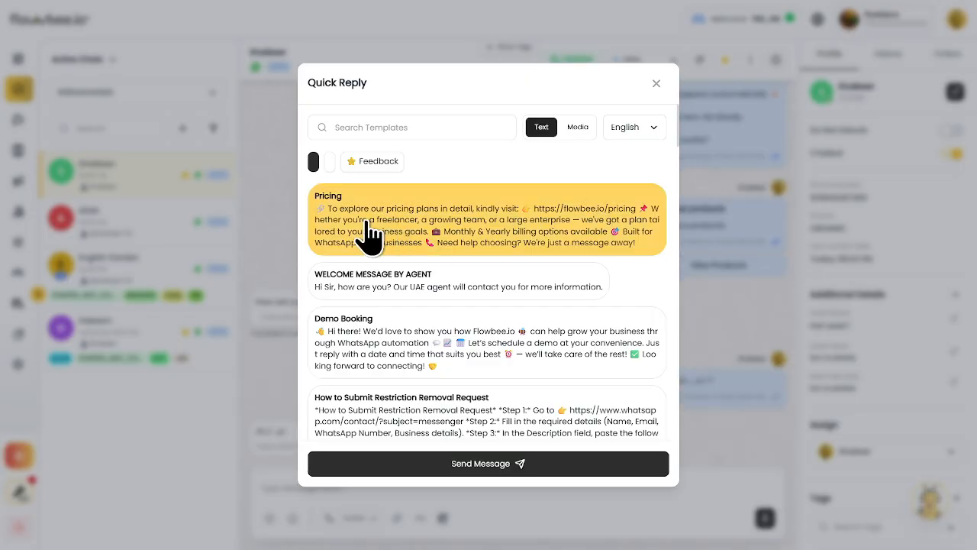
pyautogui.click(477, 463)
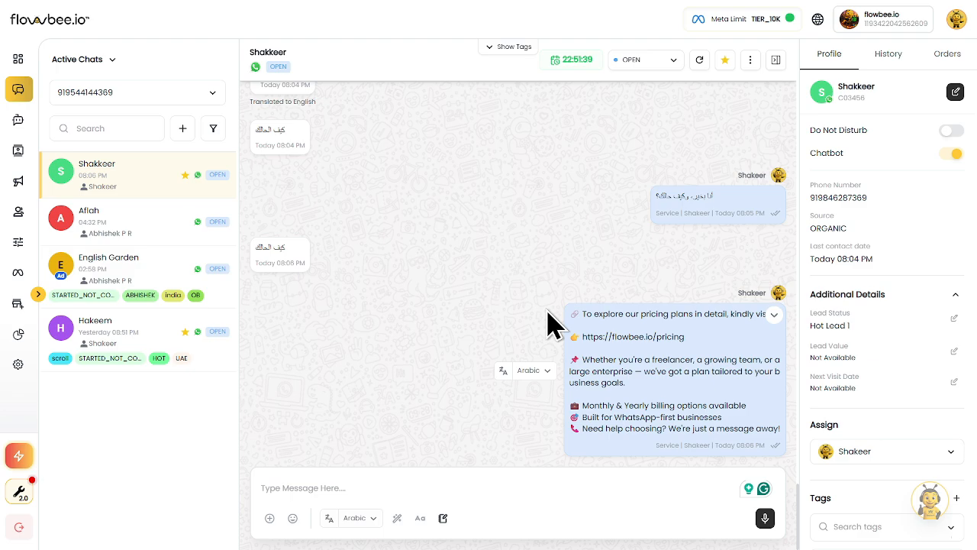
# - Open the Quick Message settings and look through the saved text messages and the message search
pyautogui.click(37, 295)
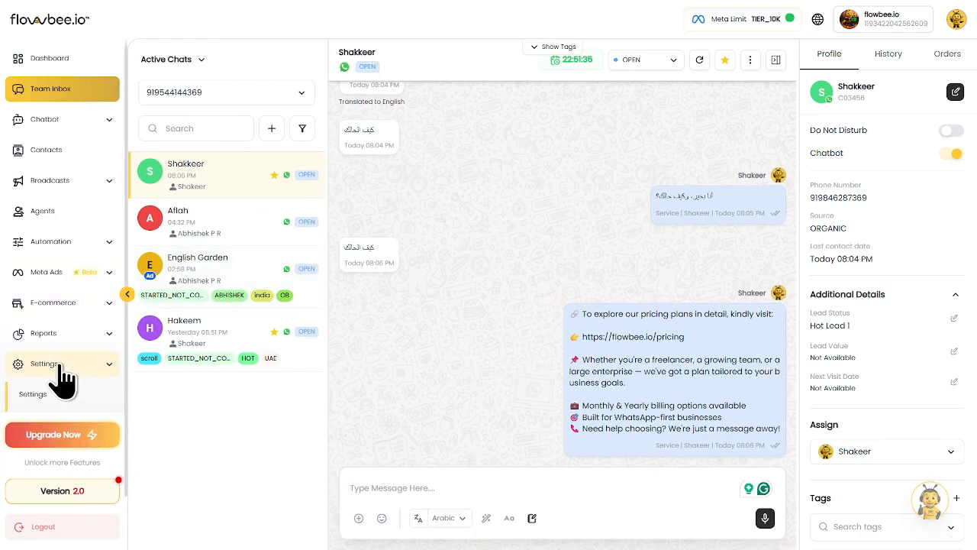
pyautogui.click(38, 395)
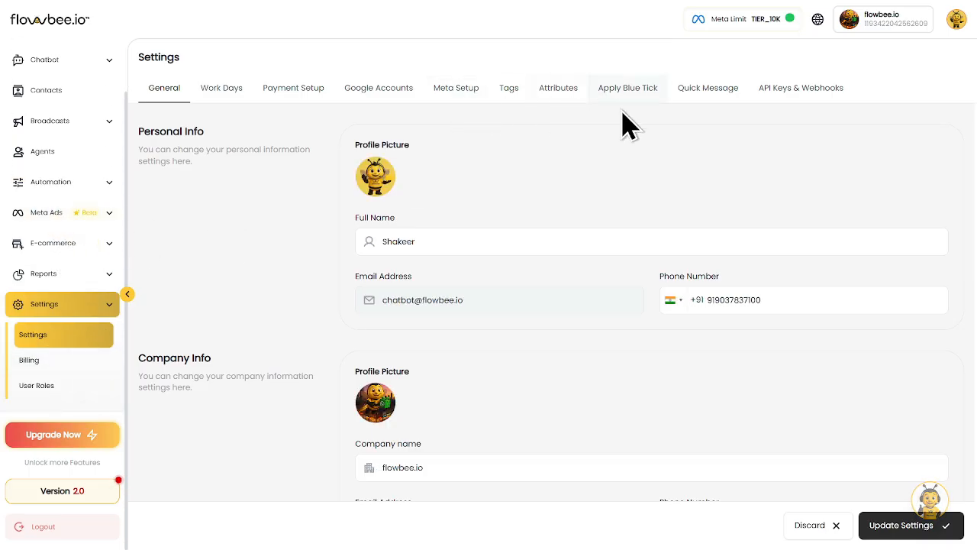
pyautogui.click(707, 106)
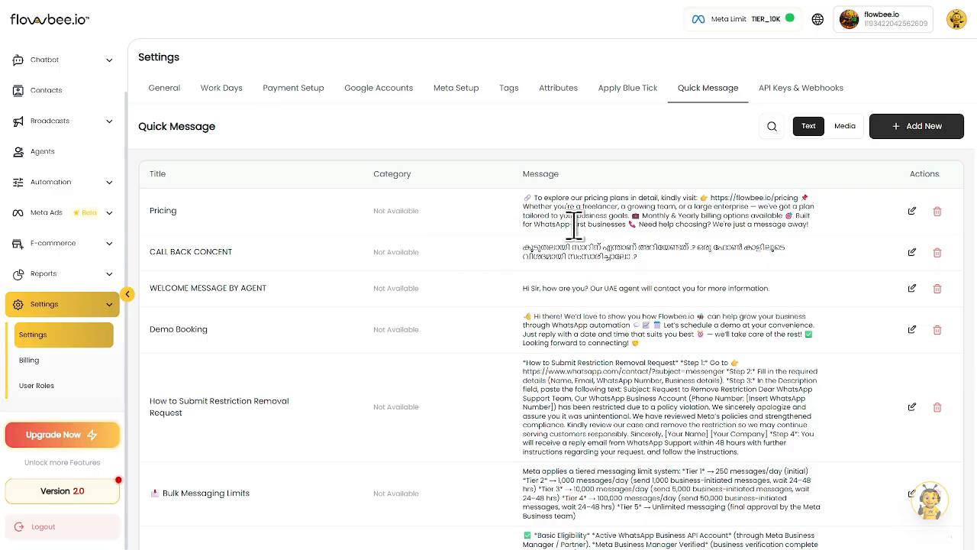
pyautogui.scroll(-3, 575, 226)
pyautogui.scroll(-4, 574, 225)
pyautogui.scroll(6, 574, 225)
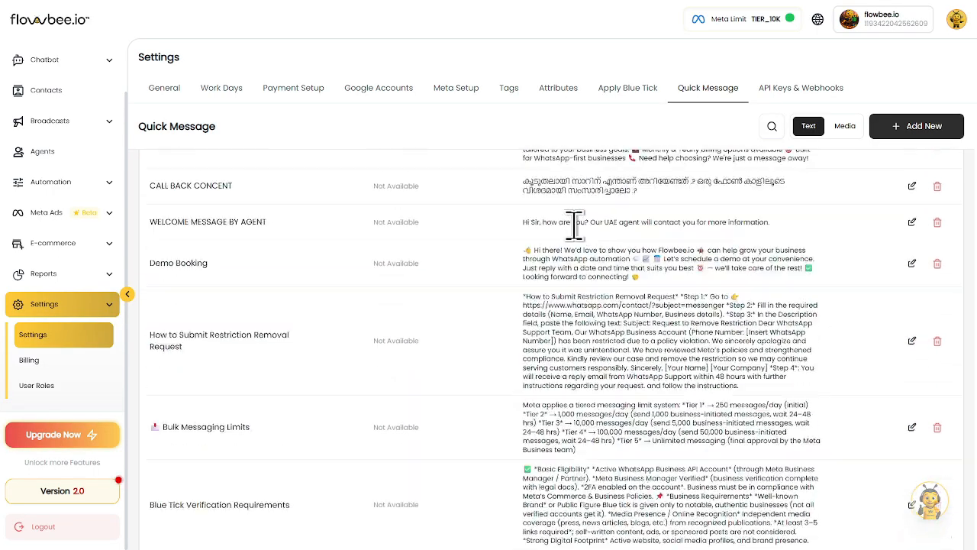
pyautogui.scroll(1, 744, 216)
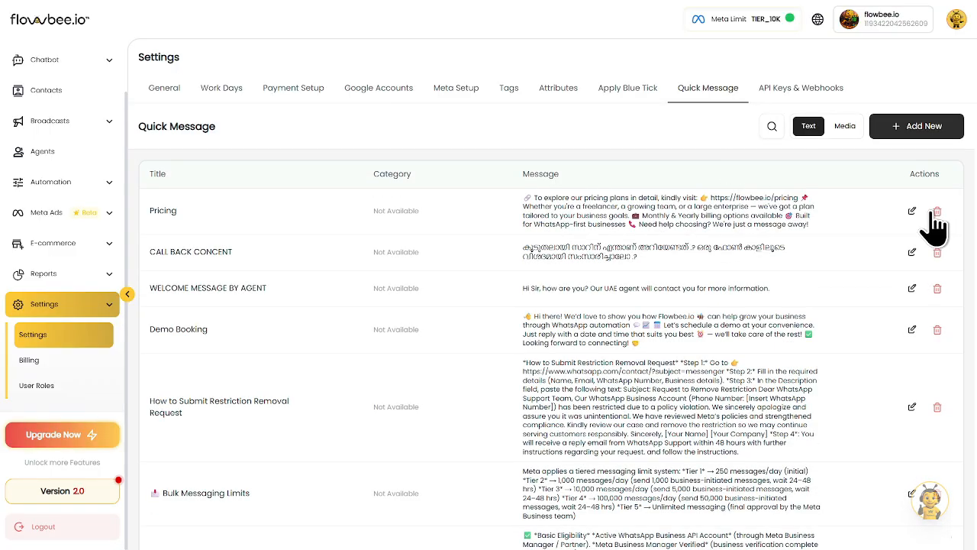
pyautogui.click(773, 127)
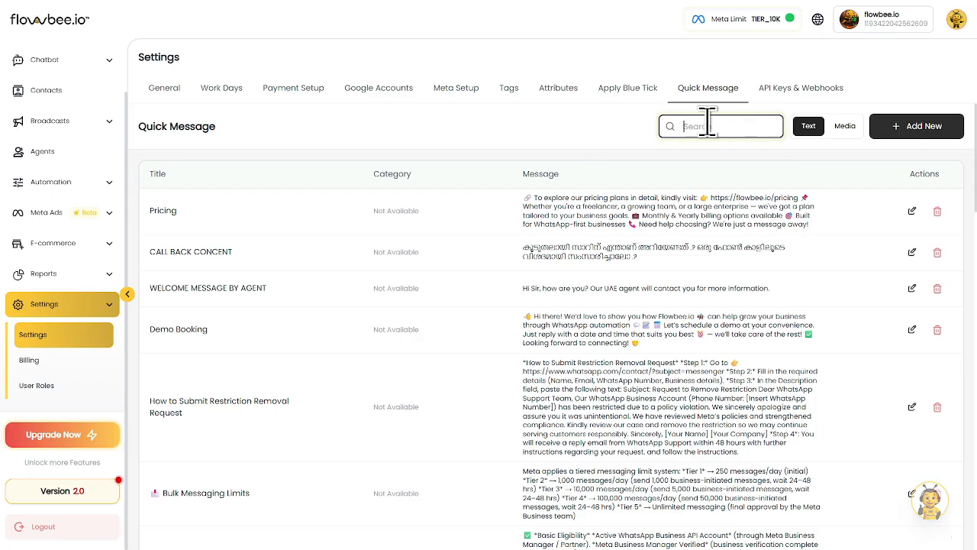
pyautogui.click(592, 129)
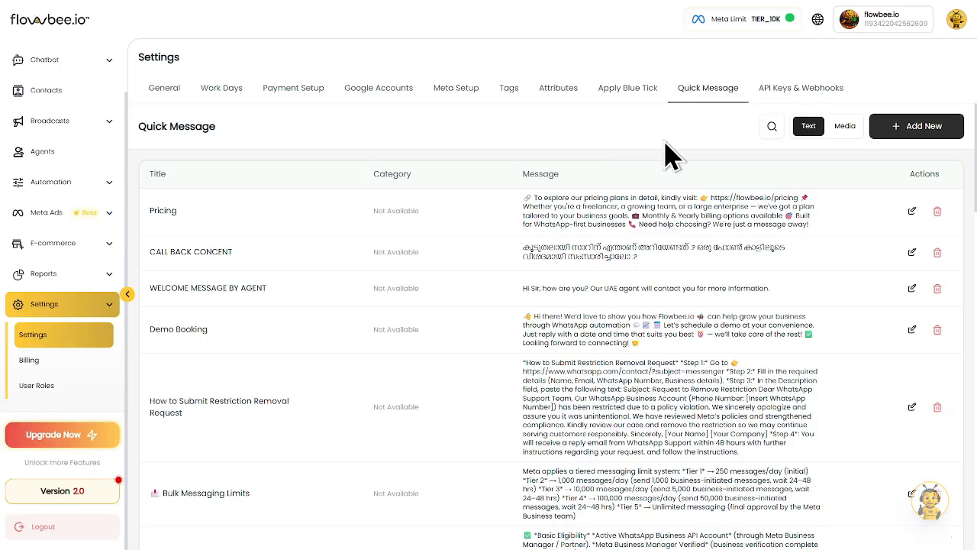
# - Compare the Text and Image fields of the new quick message form and cancel it without saving
pyautogui.click(906, 142)
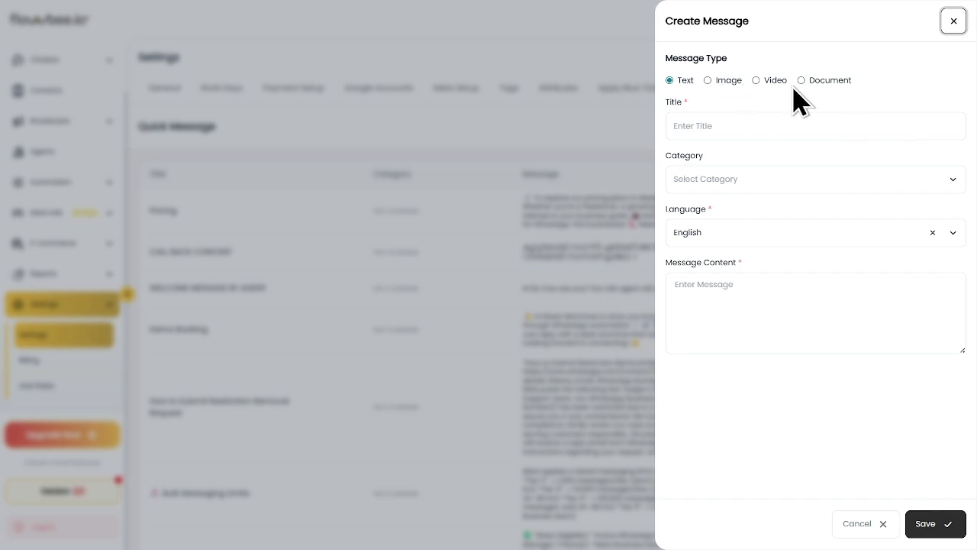
pyautogui.click(729, 82)
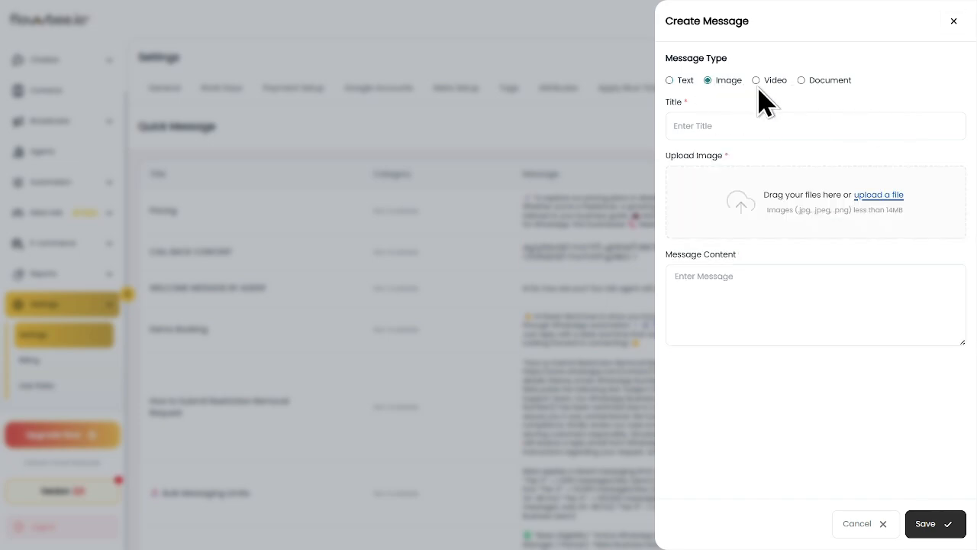
pyautogui.click(677, 82)
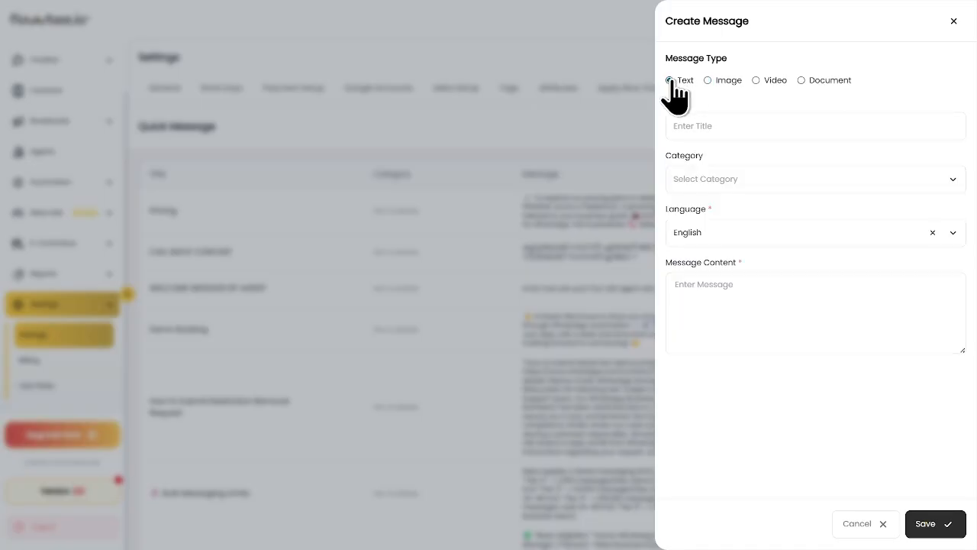
pyautogui.click(722, 129)
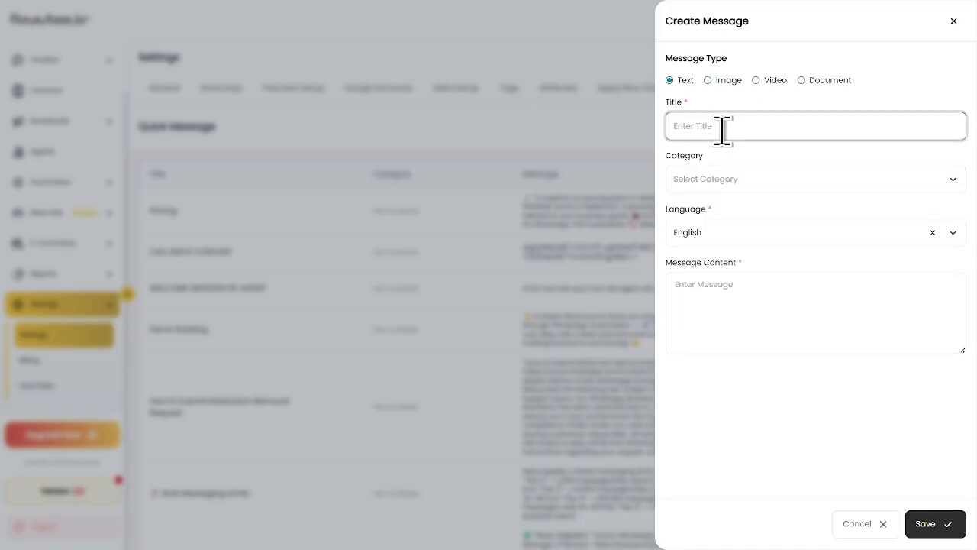
pyautogui.click(725, 81)
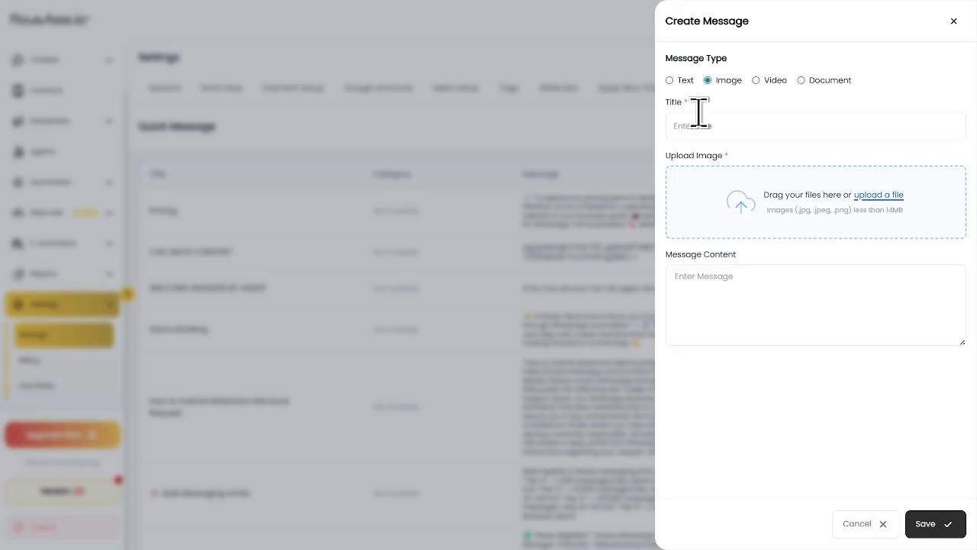
pyautogui.click(671, 81)
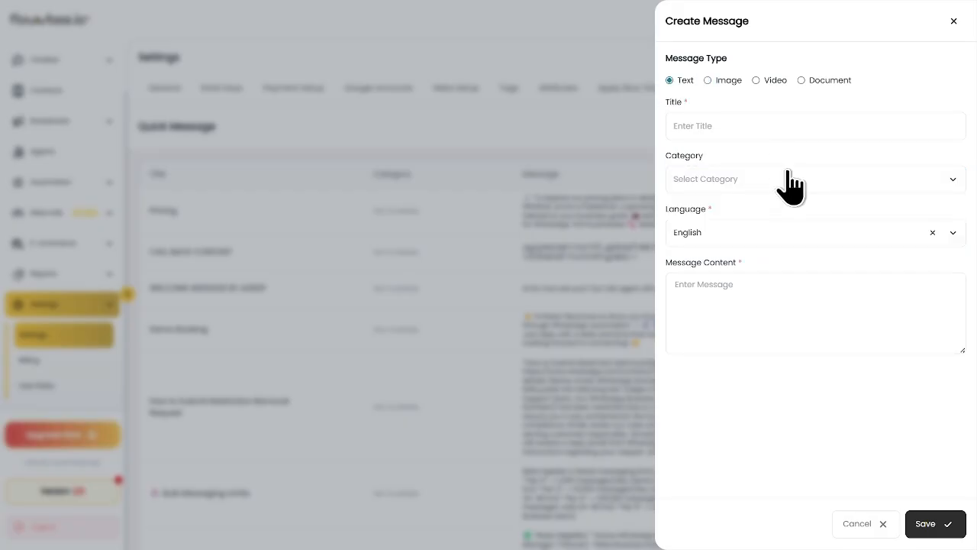
pyautogui.click(727, 84)
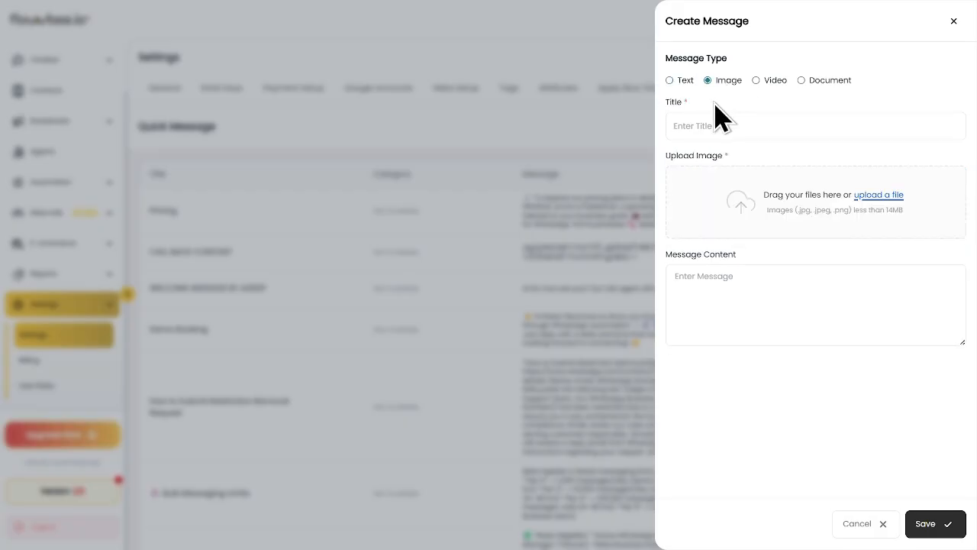
pyautogui.click(670, 81)
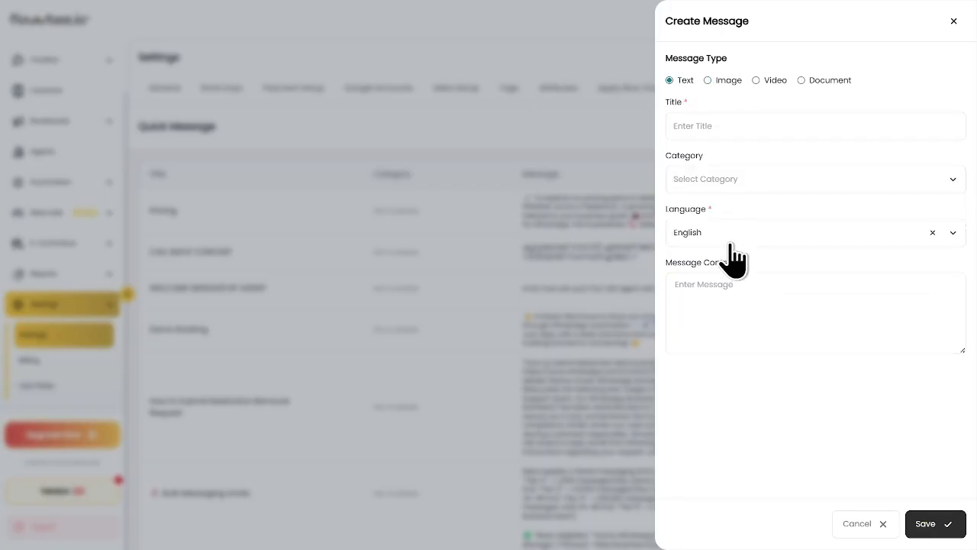
pyautogui.click(772, 302)
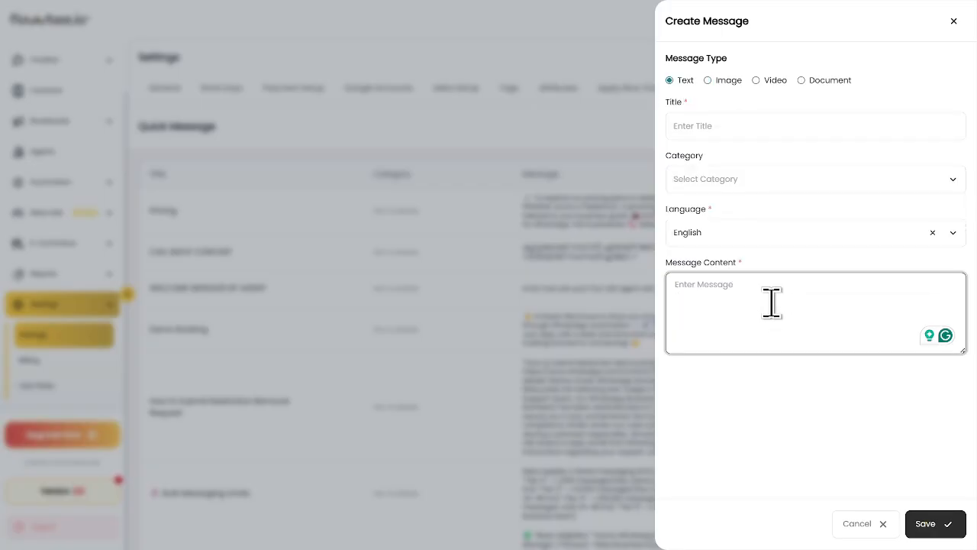
pyautogui.click(857, 525)
pyautogui.scroll(2, 44, 129)
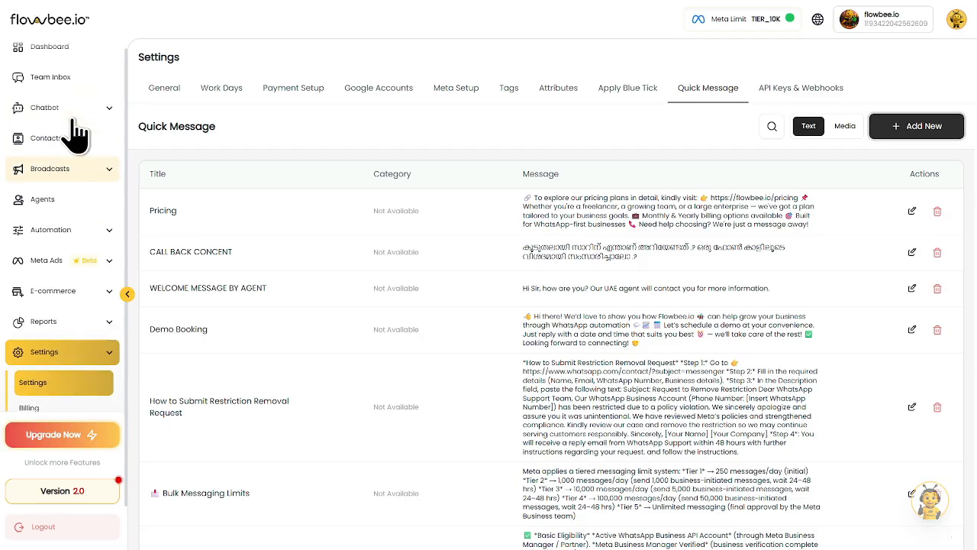
# - Return to the Team Inbox, open the first active chat, look through its English text quick replies and close them
pyautogui.click(61, 91)
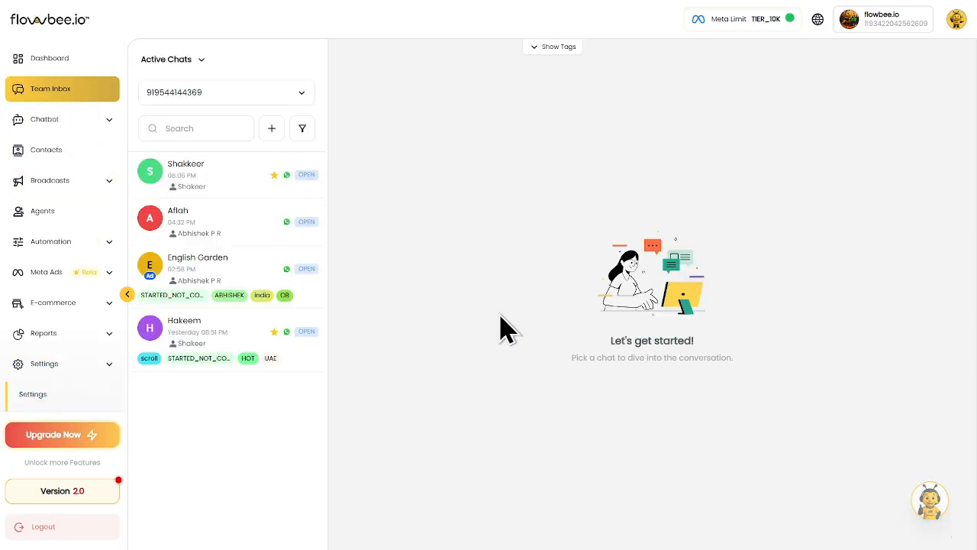
pyautogui.click(235, 184)
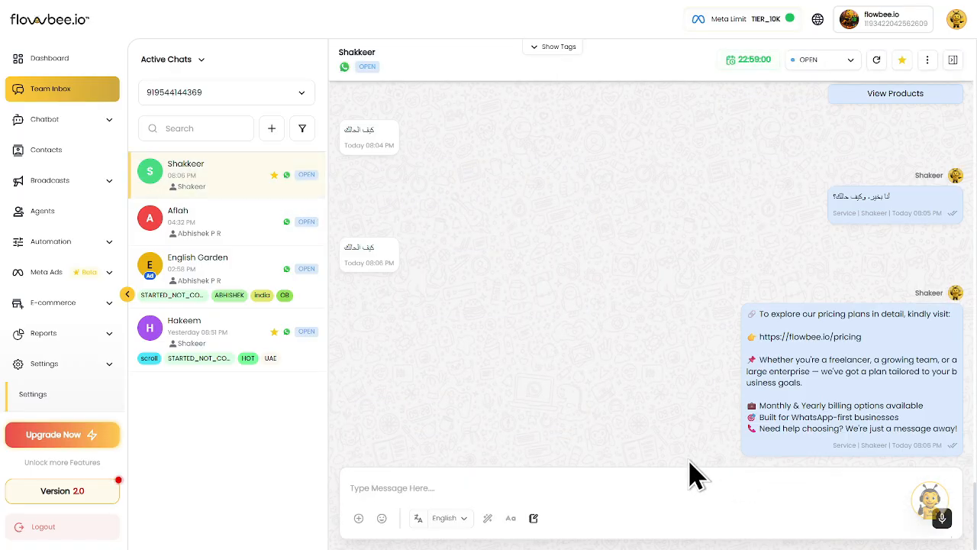
pyautogui.click(487, 519)
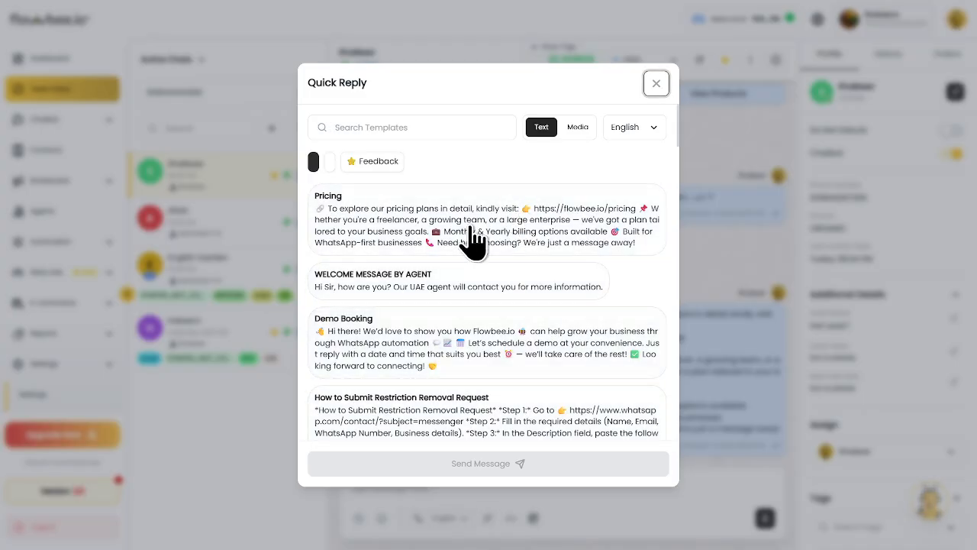
pyautogui.scroll(-3, 481, 259)
pyautogui.scroll(3, 668, 152)
pyautogui.click(656, 84)
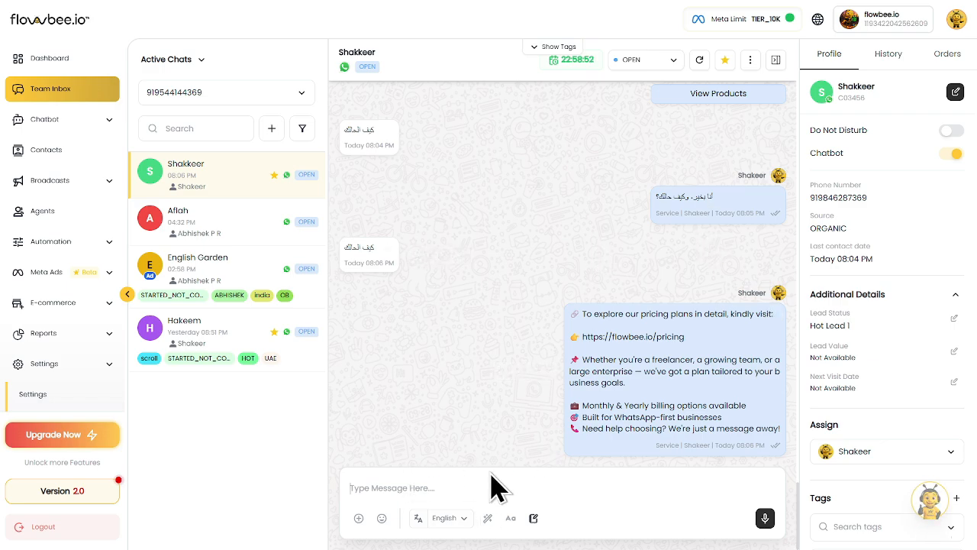
# - Start the message with "hi" and insert the customer_name variable, found by searching the variables for "name"
pyautogui.click(512, 519)
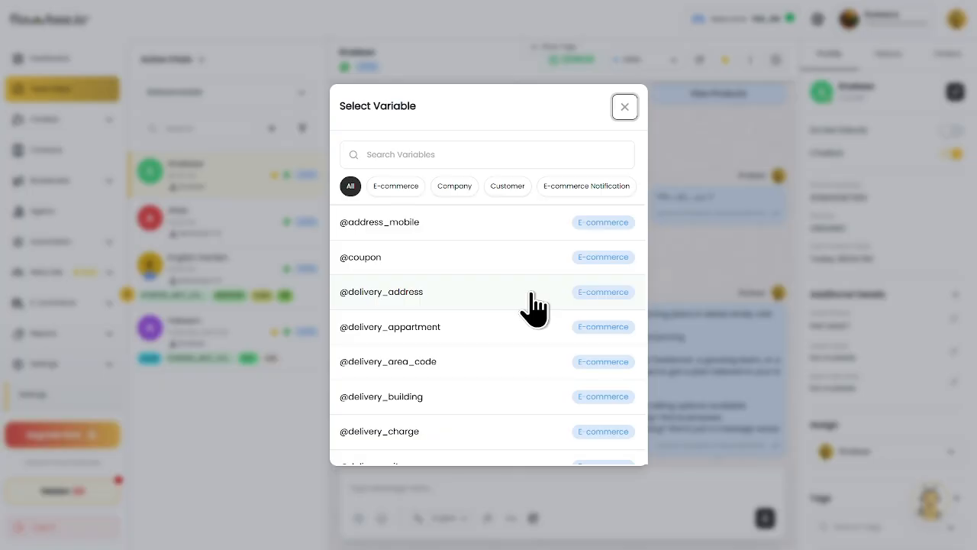
pyautogui.click(625, 107)
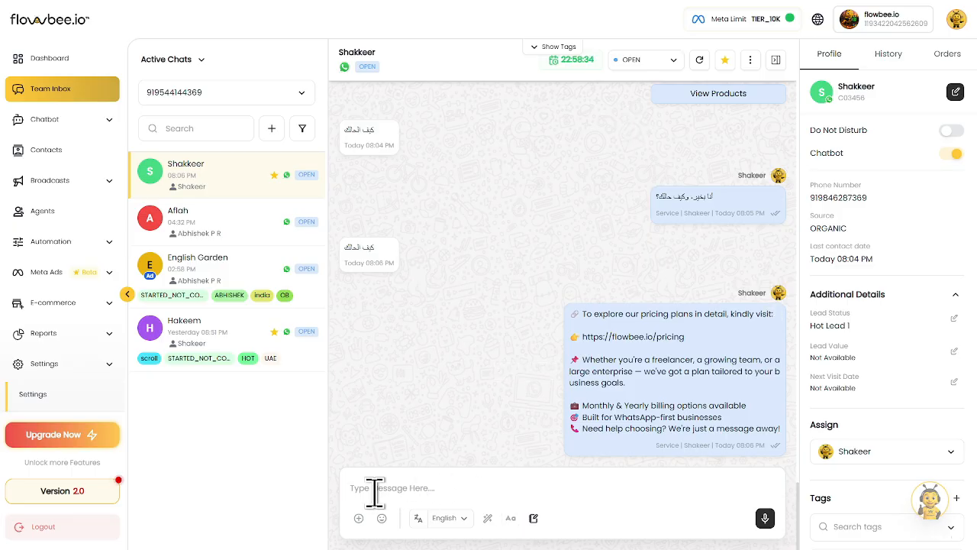
pyautogui.write('hi')
pyautogui.click(533, 518)
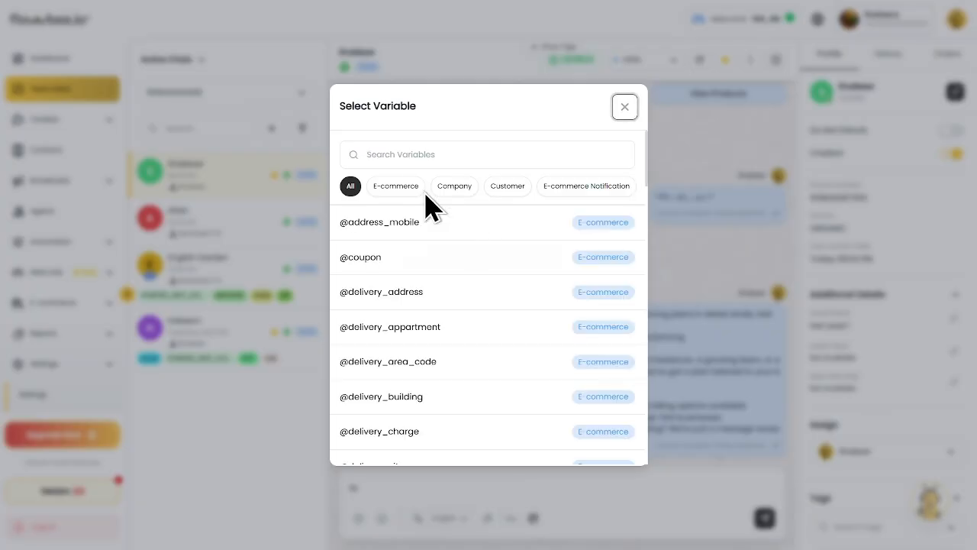
pyautogui.click(407, 153)
pyautogui.write('cu')
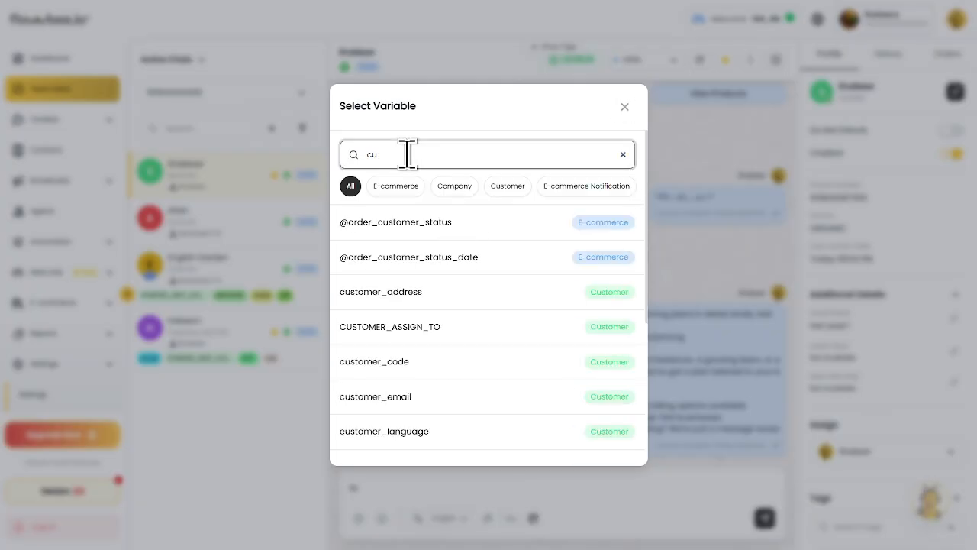
pyautogui.press('BackSpace')
pyautogui.press('BackSpace')
pyautogui.write('name')
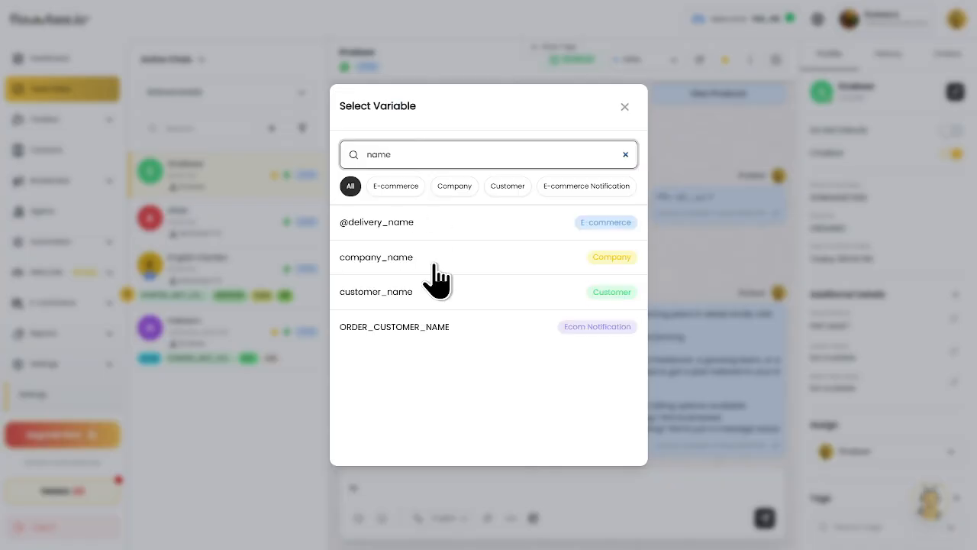
pyautogui.click(398, 295)
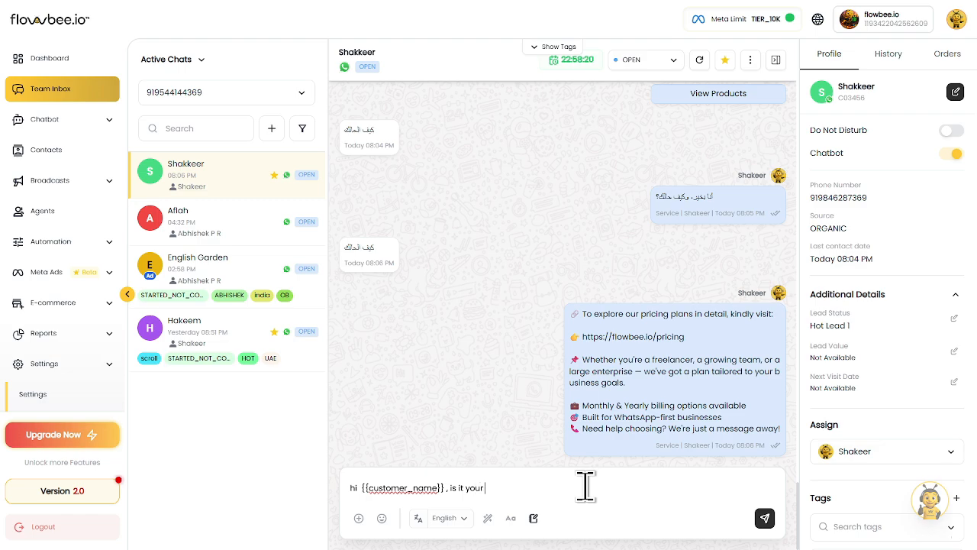
# - Continue the message after the name variable with ", is it your mobile number"
pyautogui.write(', is it your mobile numebr')
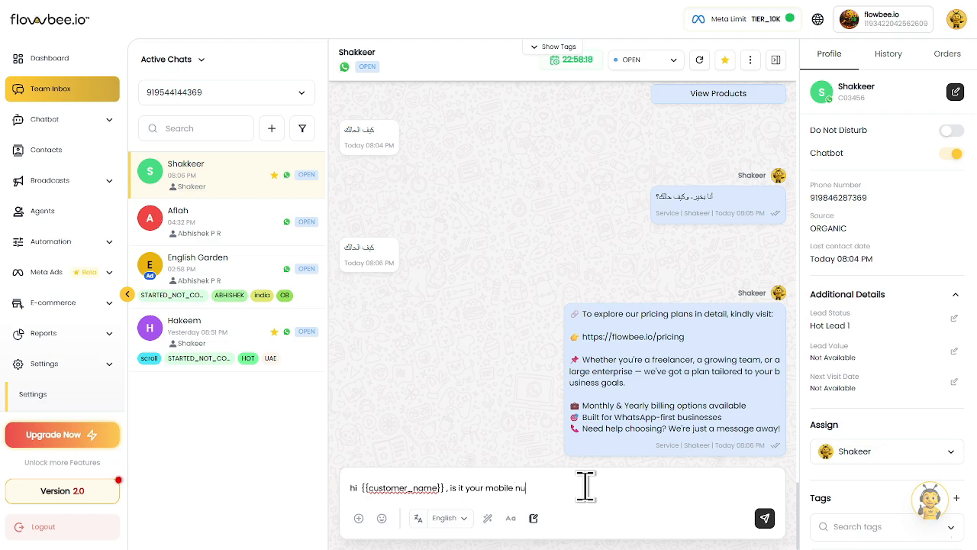
pyautogui.doubleClick(521, 487)
pyautogui.write('number')
# - Insert the customer_mobile variable at the end of the message, searching the variables for "mobile"
pyautogui.click(509, 520)
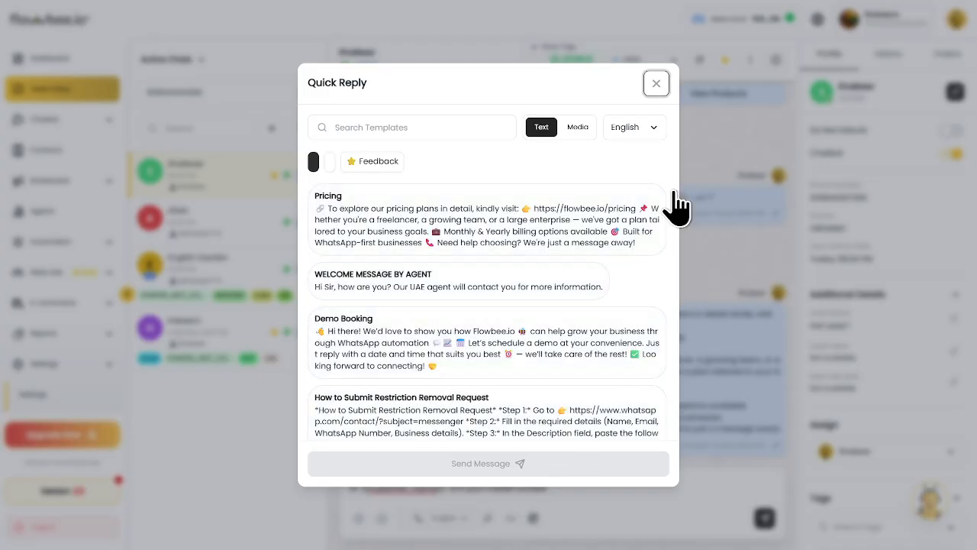
pyautogui.click(657, 86)
pyautogui.click(511, 519)
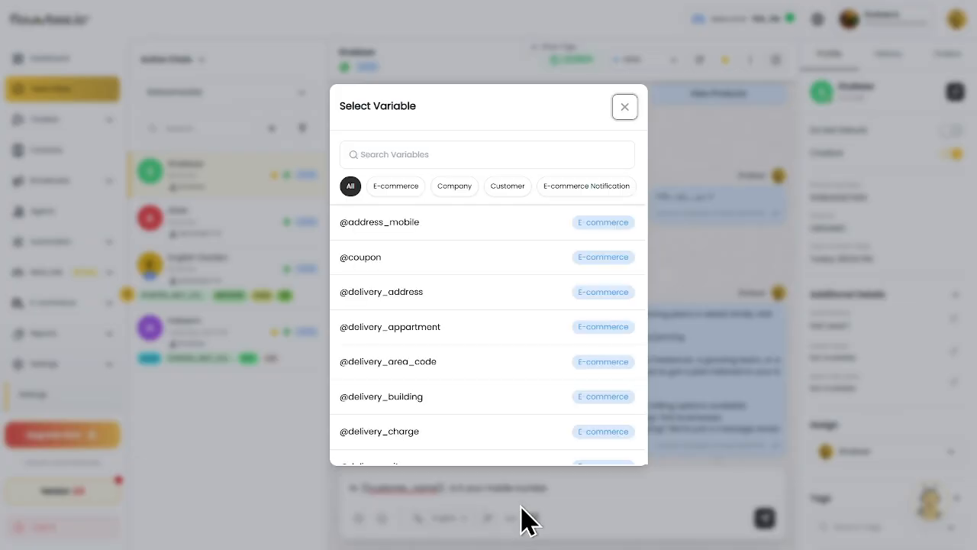
pyautogui.click(419, 153)
pyautogui.write('mob')
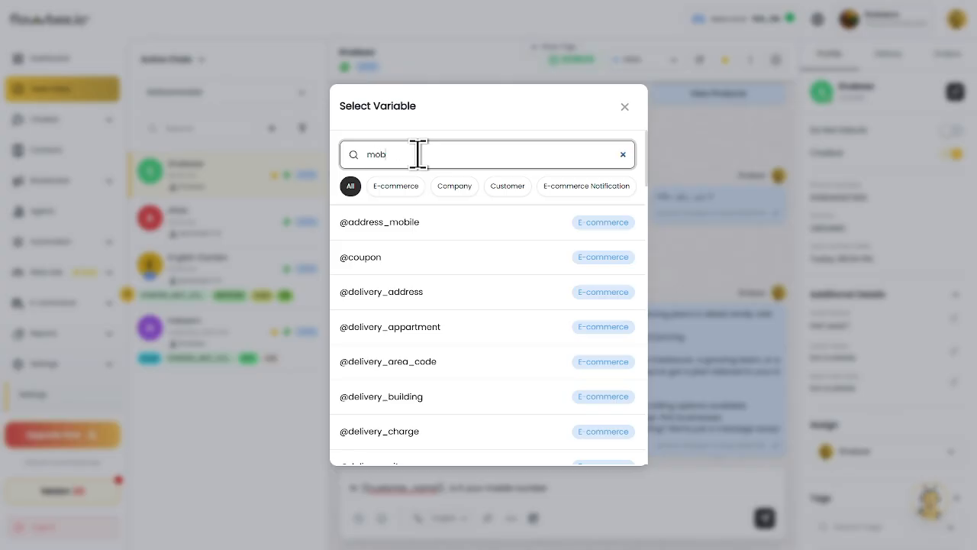
pyautogui.write('ile')
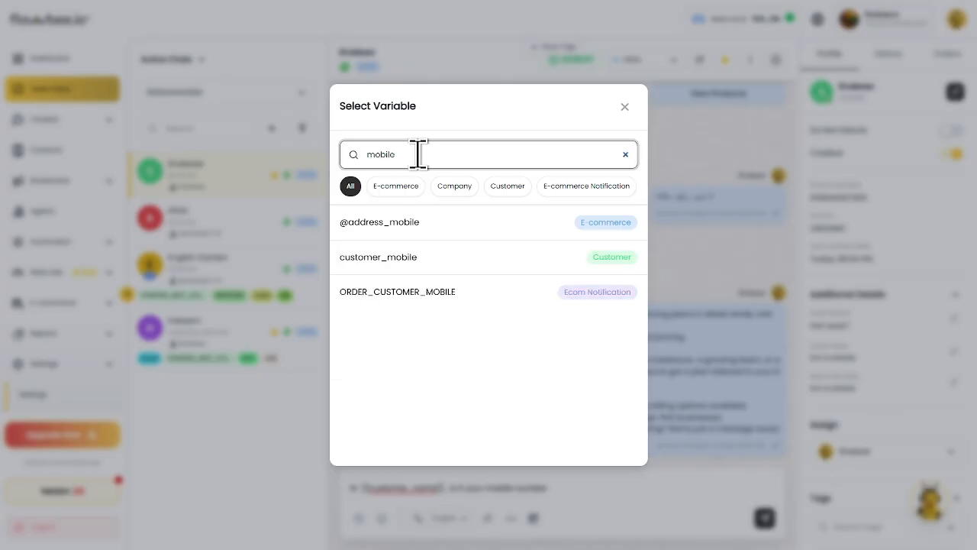
pyautogui.click(413, 276)
# - Add a comma and a new line reading "Please visit us at", followed by the company_address variable from the Company category
pyautogui.write(',')
pyautogui.hotkey('shift', 'Return')
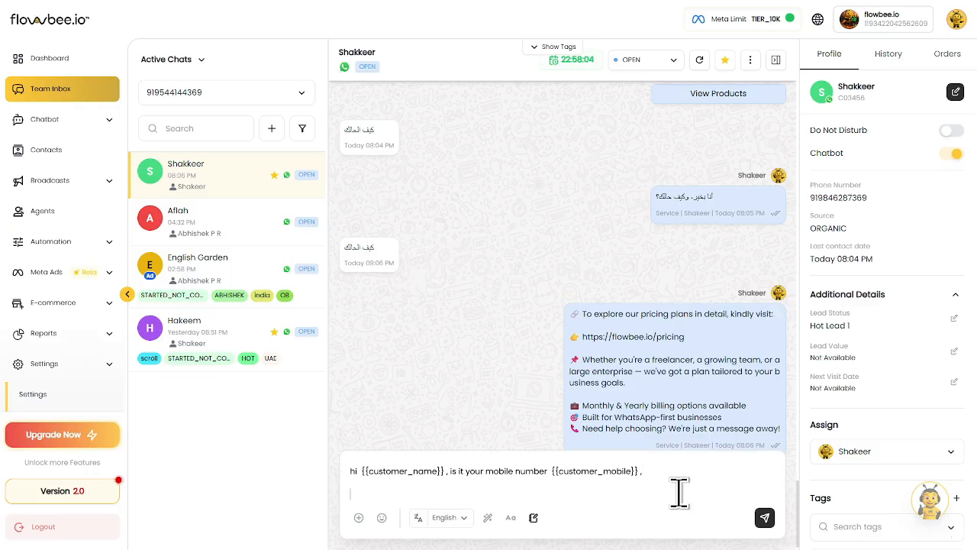
pyautogui.write('Please ')
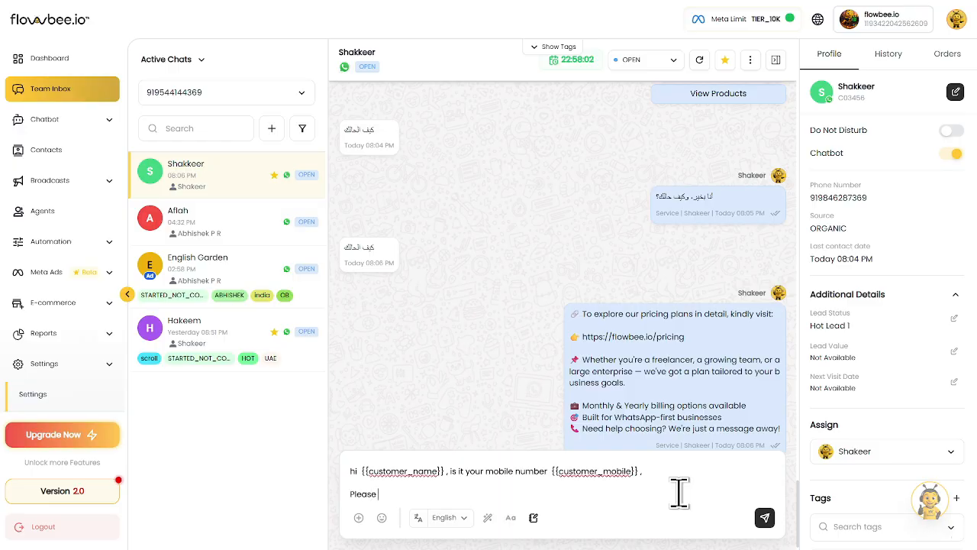
pyautogui.write('visit us at')
pyautogui.click(533, 518)
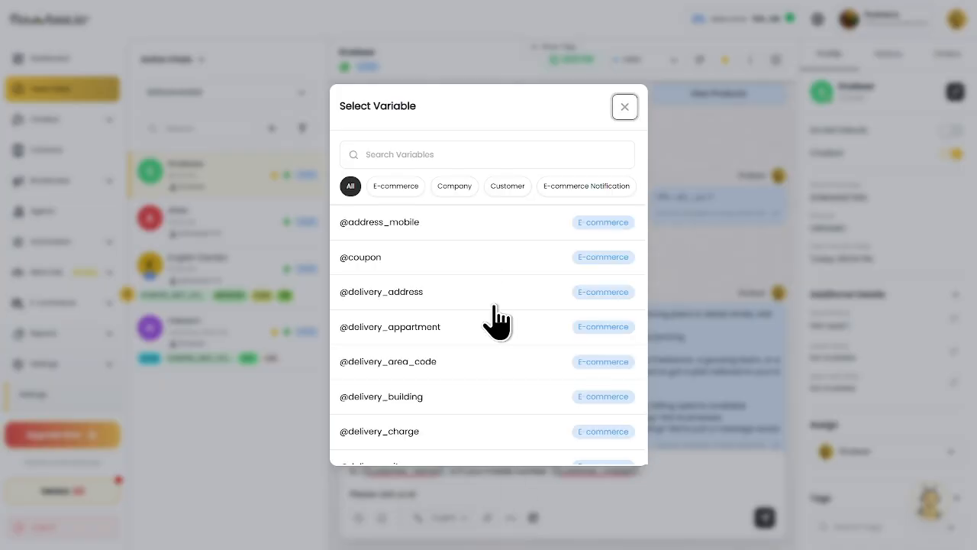
pyautogui.click(456, 186)
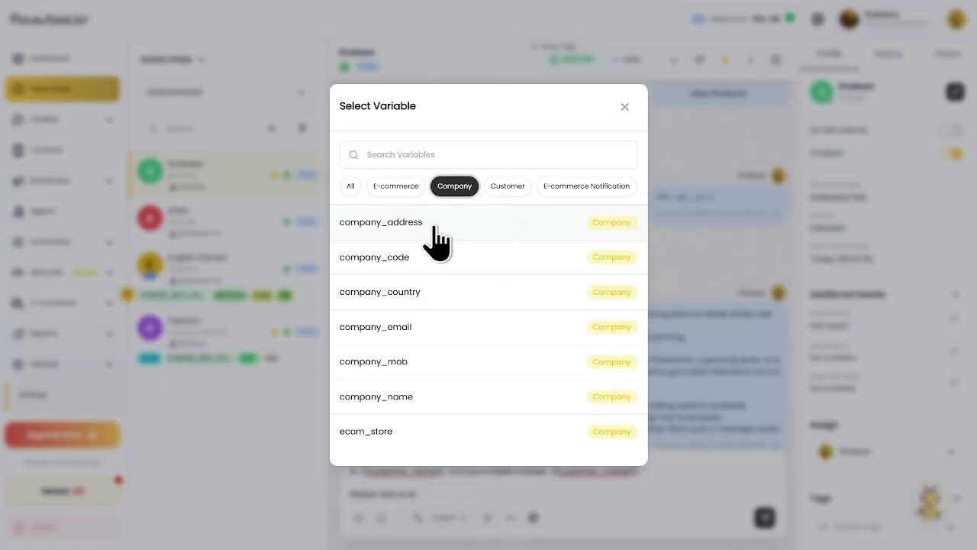
pyautogui.click(436, 239)
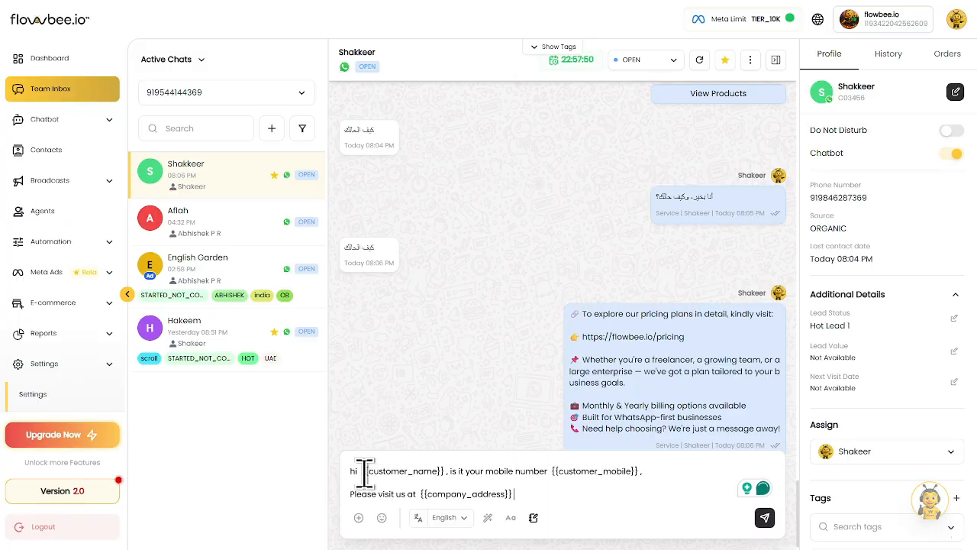
# - Highlight the three variables in the draft, send the message, and check the filled-in name and mobile number
pyautogui.moveTo(365, 470); pyautogui.dragTo(446, 469)
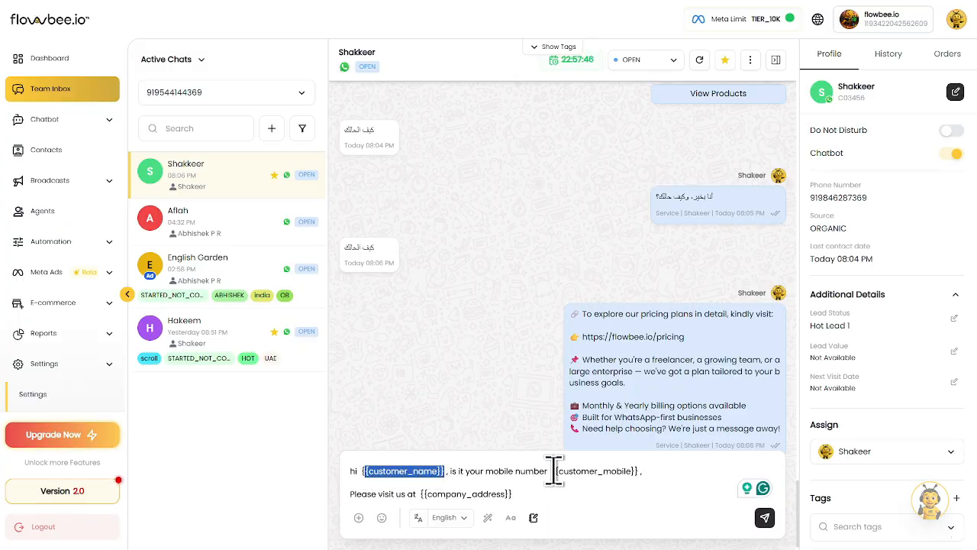
pyautogui.moveTo(554, 470); pyautogui.dragTo(641, 472)
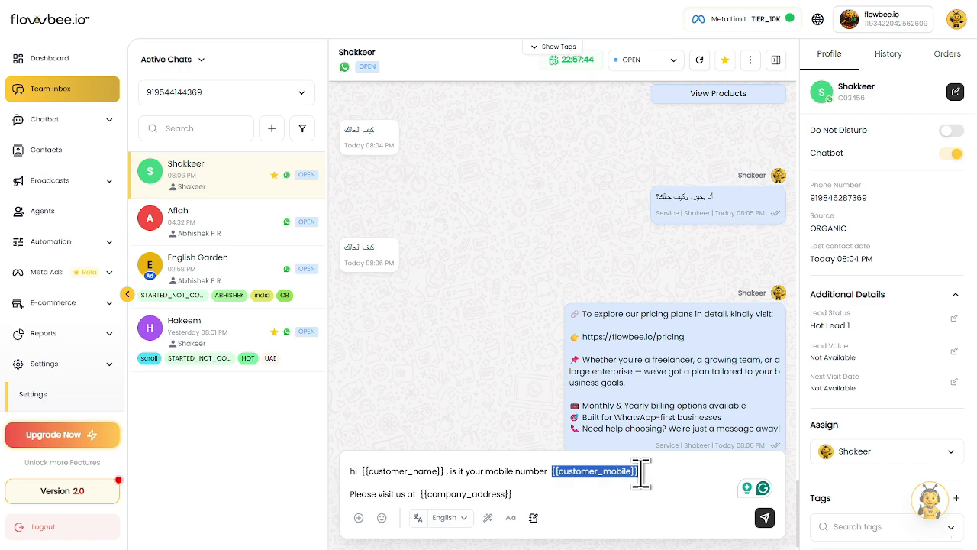
pyautogui.moveTo(419, 493); pyautogui.dragTo(518, 493)
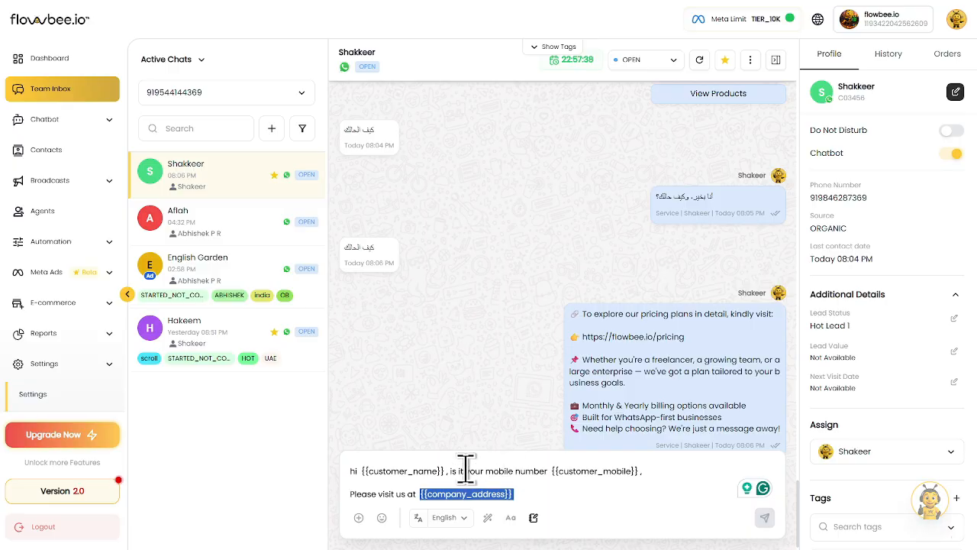
pyautogui.press('Return')
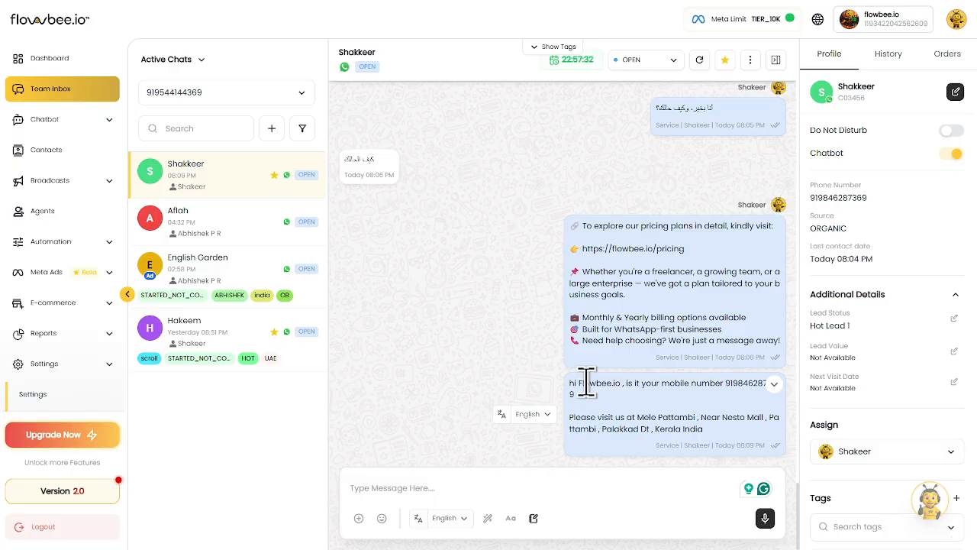
pyautogui.doubleClick(588, 384)
pyautogui.moveTo(727, 384); pyautogui.dragTo(743, 383)
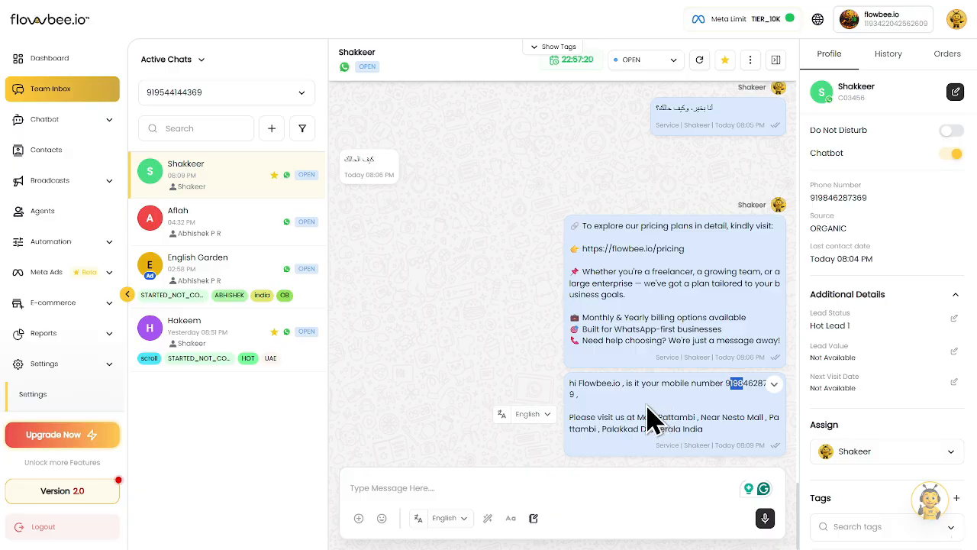
# - Browse the E-commerce, Company, Customer and E-commerce Notification categories of the variable list and close it without inserting anything
pyautogui.click(410, 481)
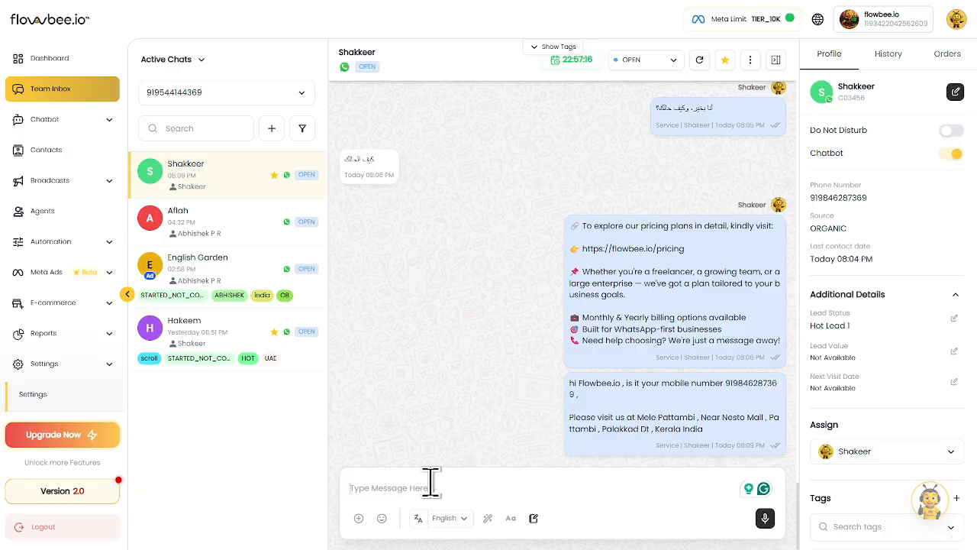
pyautogui.click(511, 519)
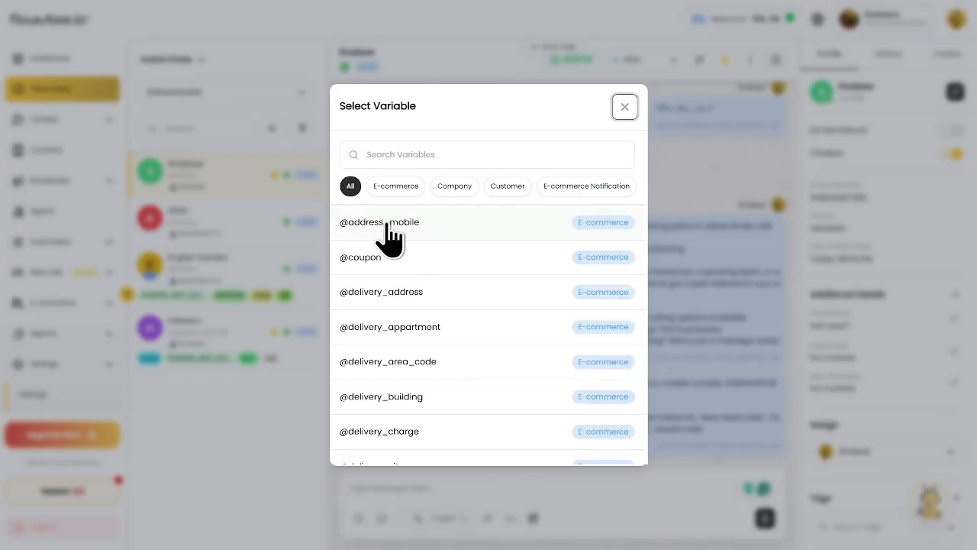
pyautogui.click(396, 187)
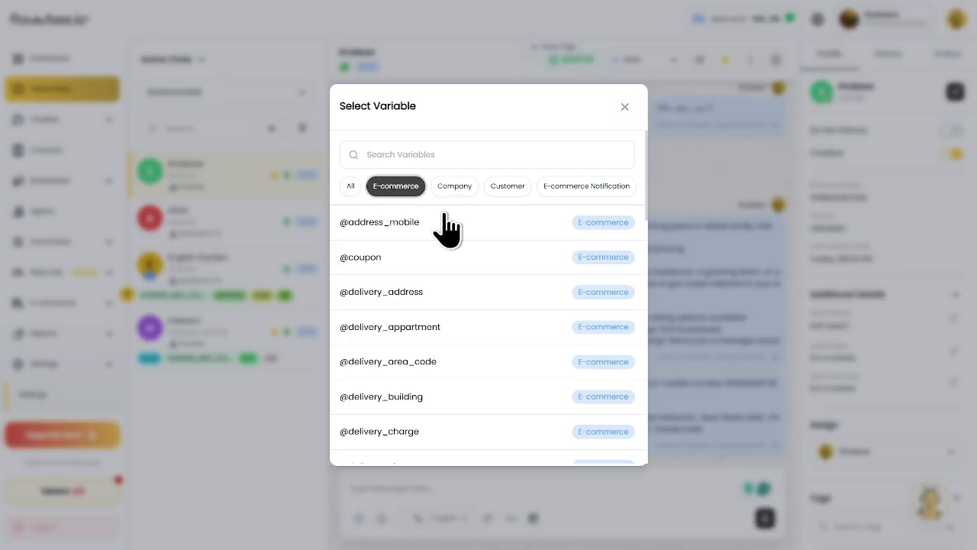
pyautogui.click(452, 188)
pyautogui.click(506, 188)
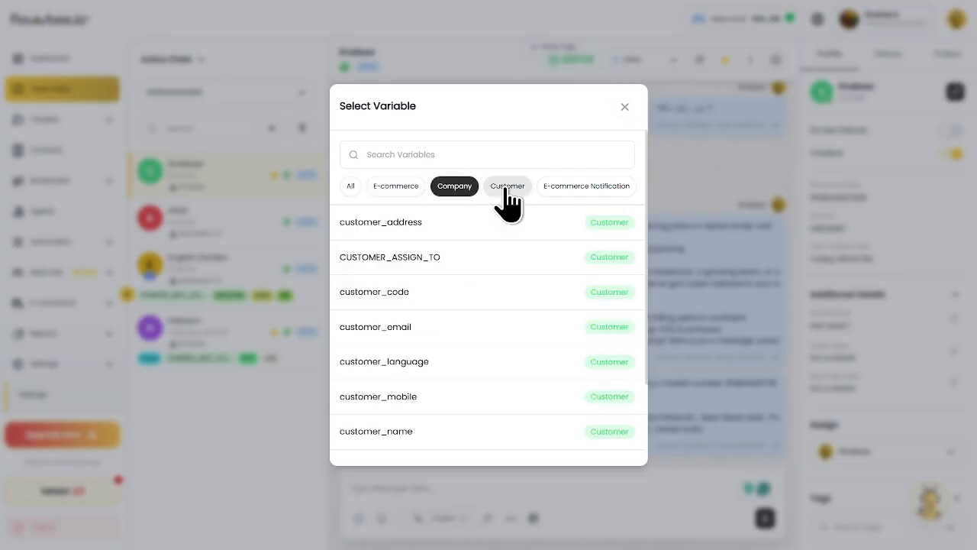
pyautogui.click(558, 191)
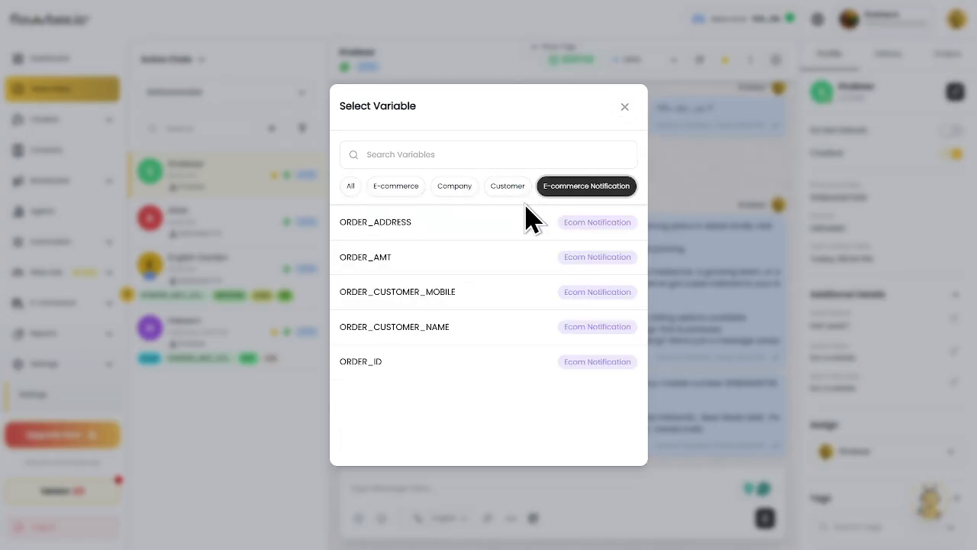
pyautogui.click(393, 187)
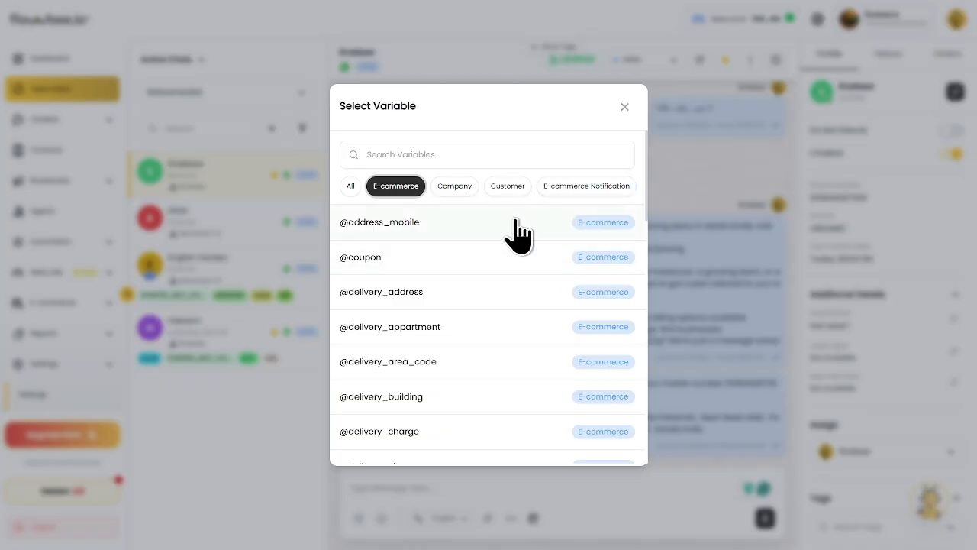
pyautogui.click(625, 108)
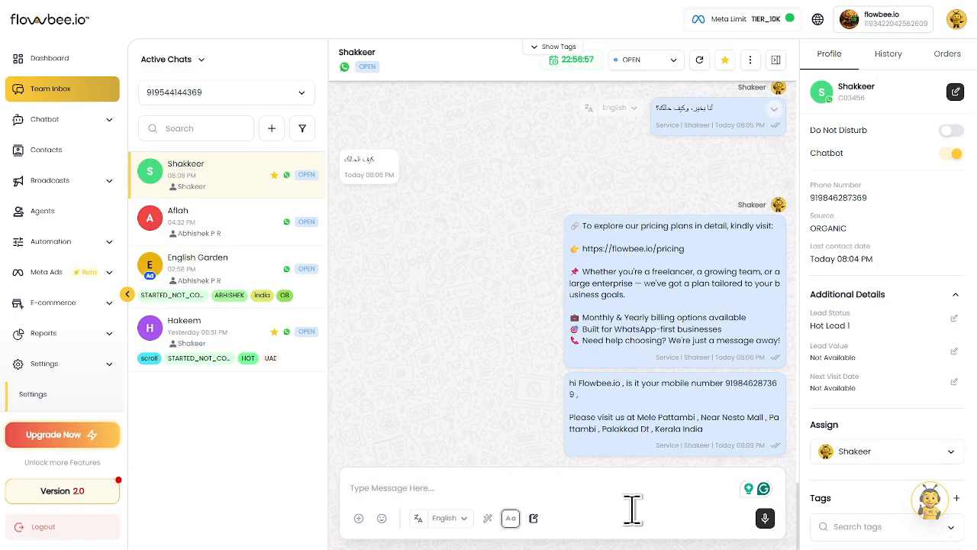
# - Switch the composer to notes and post the internal note "THIS IS FOR INTERNAL PURPOSE" in the chat
pyautogui.click(524, 486)
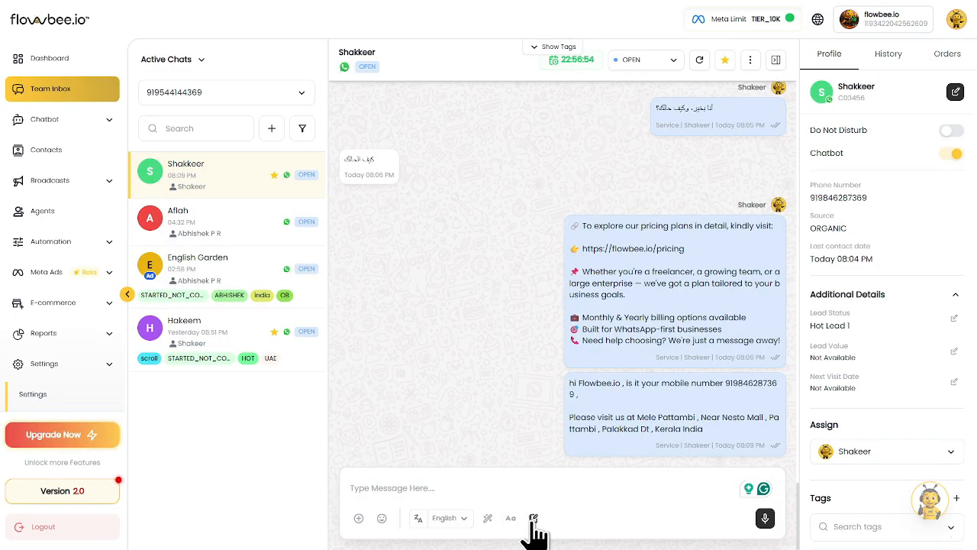
pyautogui.click(534, 519)
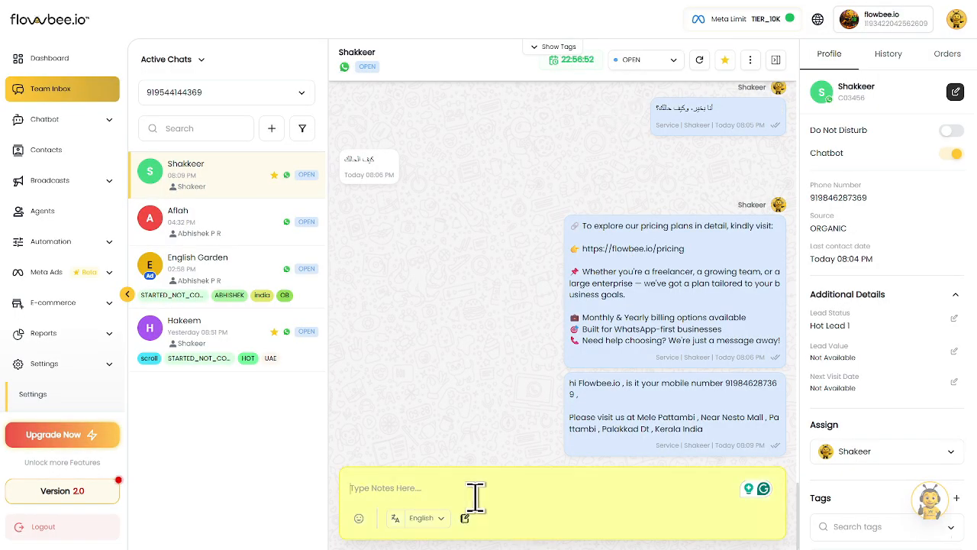
pyautogui.write('TH')
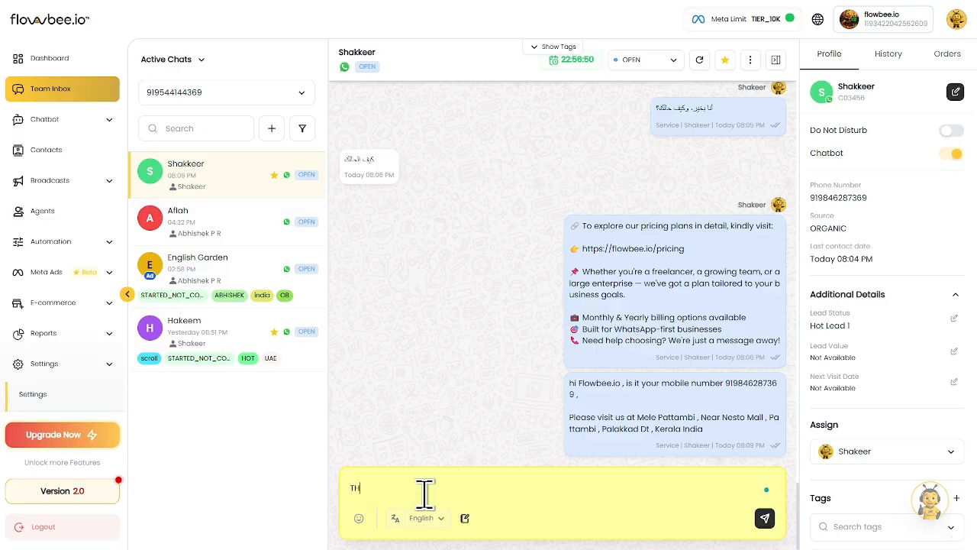
pyautogui.write('IS IS FOR INTERNAL PURPOSE')
pyautogui.press('Return')
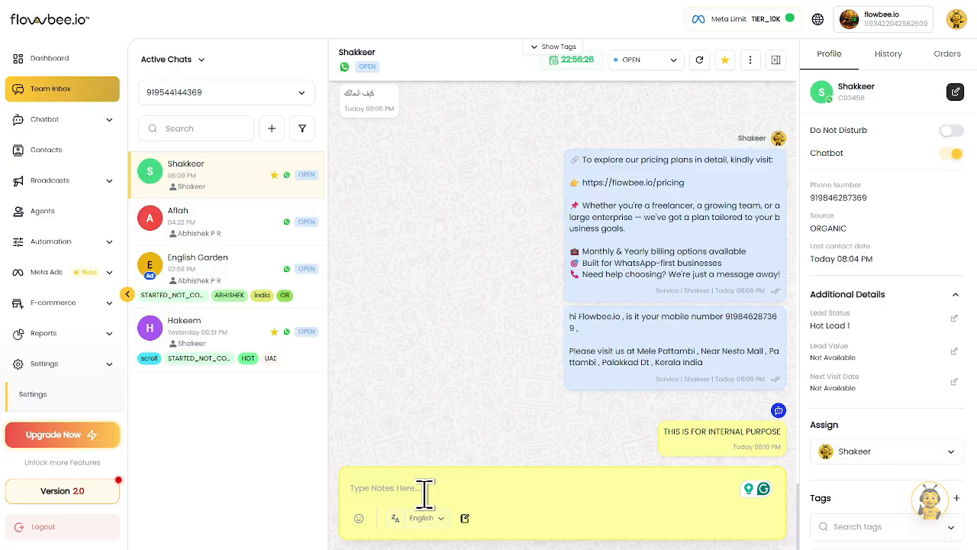
# - Toggle the composer between message and note mode, ending in normal message mode
pyautogui.click(465, 519)
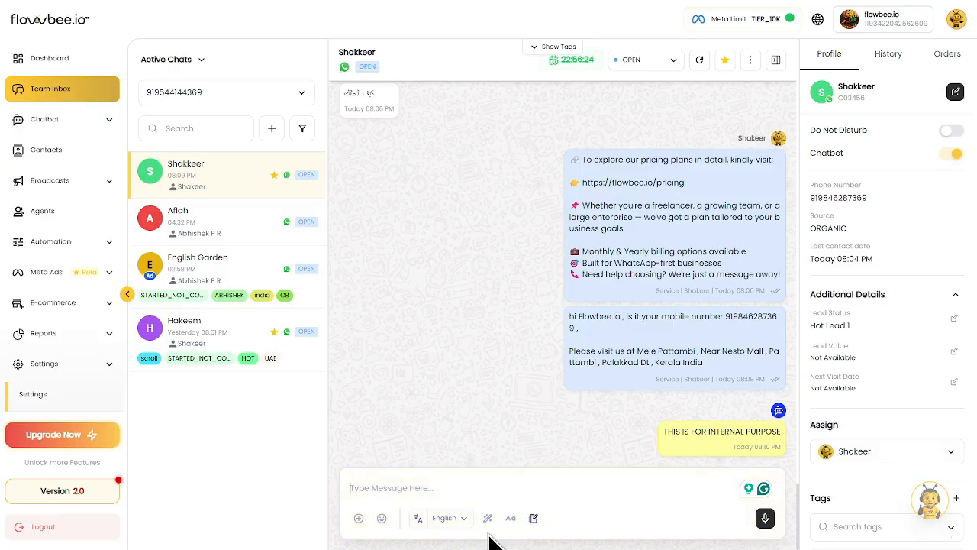
pyautogui.click(534, 519)
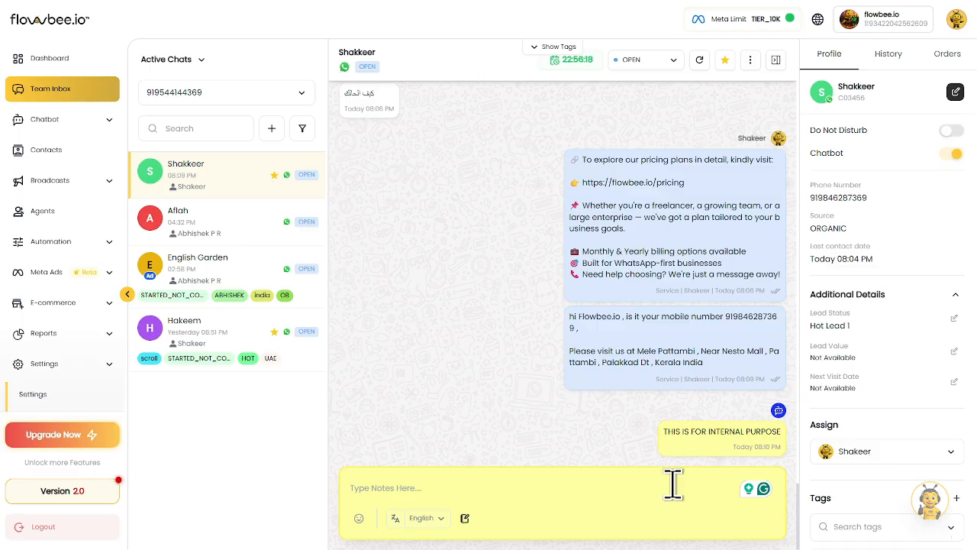
pyautogui.click(465, 519)
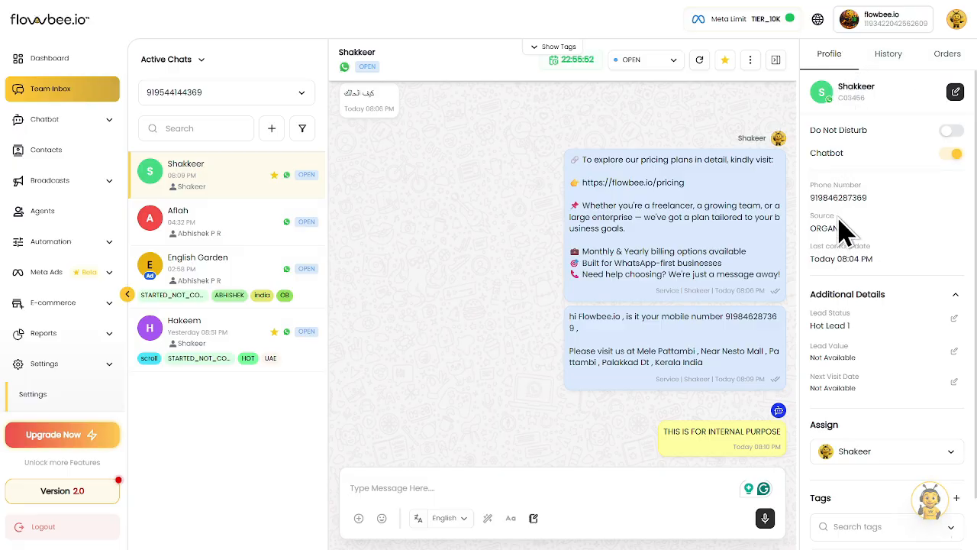
# - Review all fields of the contact's edit form, from the name down to the attributes, and close it without changes
pyautogui.scroll(-1, 840, 222)
pyautogui.scroll(1, 840, 248)
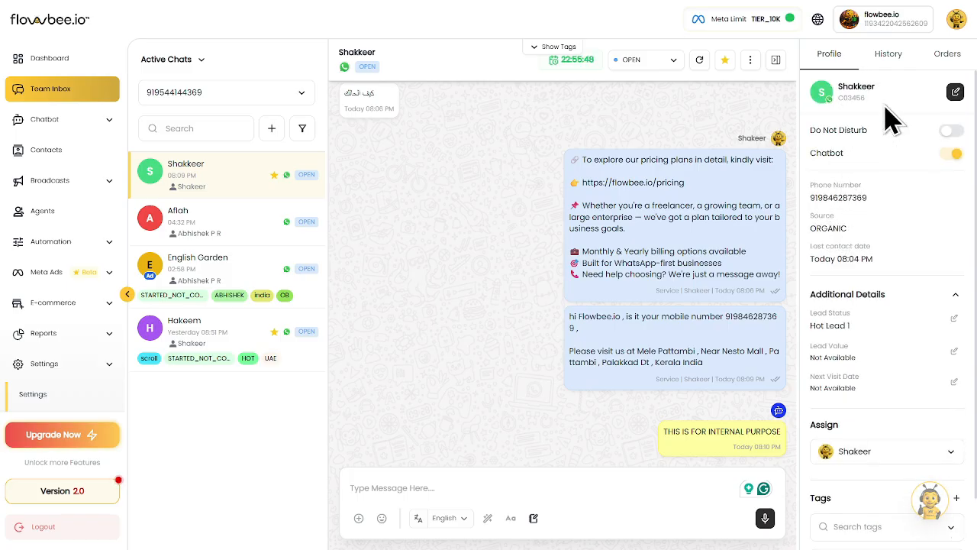
pyautogui.click(955, 93)
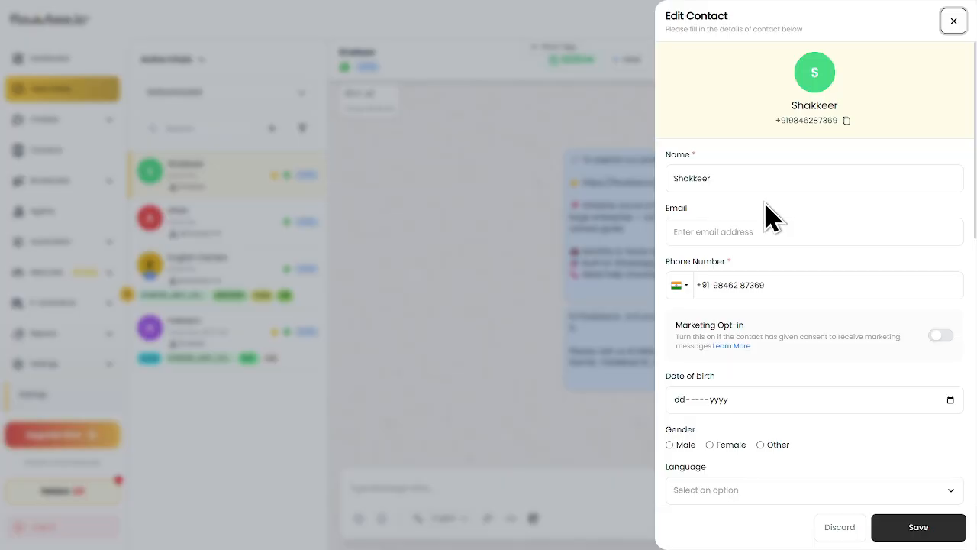
pyautogui.scroll(-1, 774, 223)
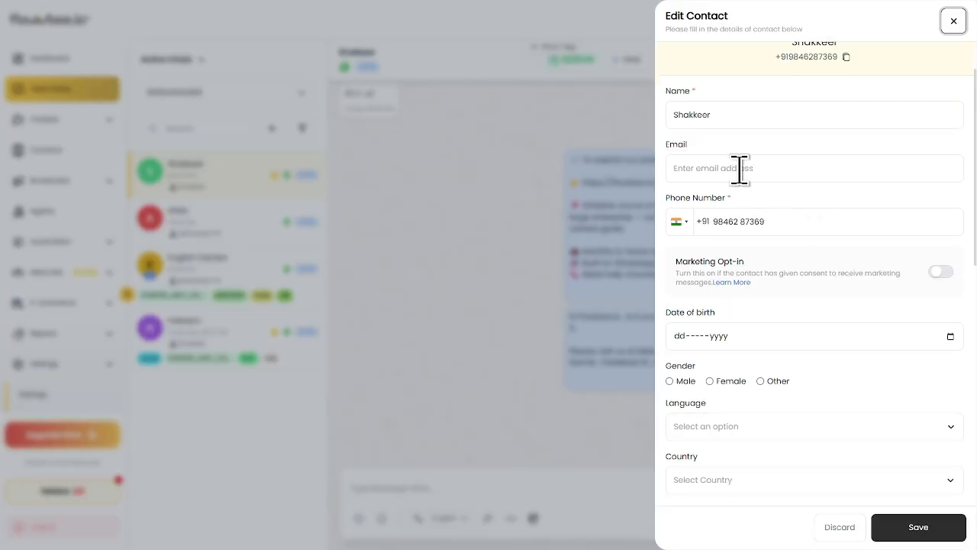
pyautogui.scroll(-4, 826, 316)
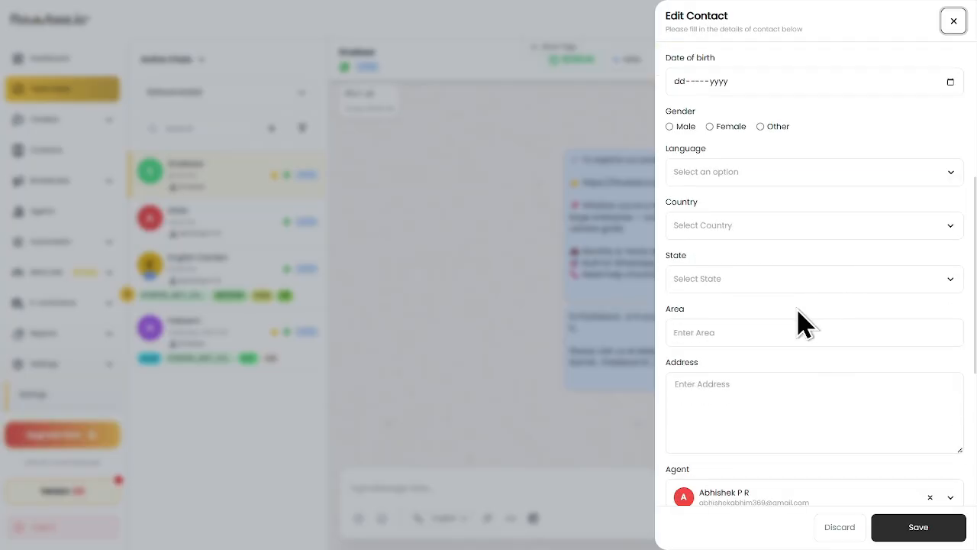
pyautogui.scroll(5, 800, 324)
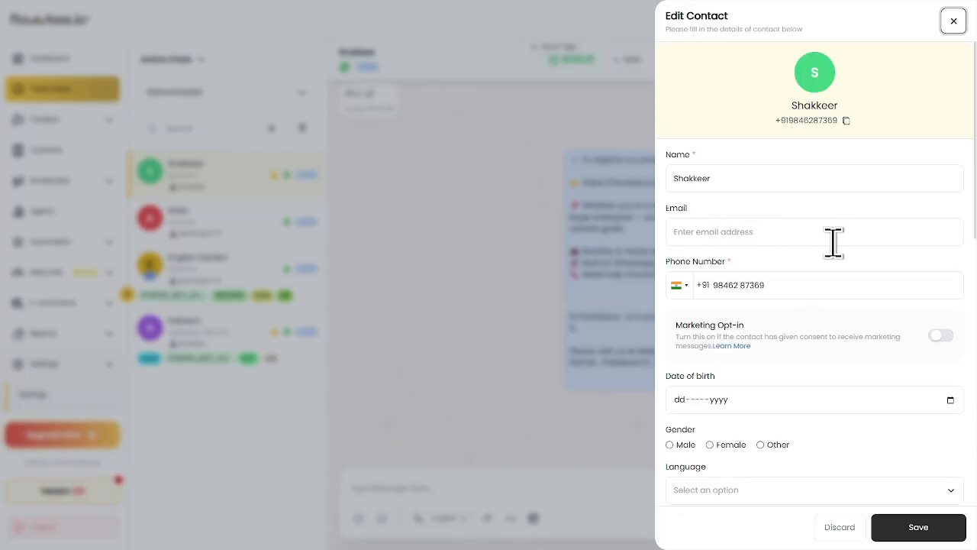
pyautogui.scroll(-1, 855, 275)
pyautogui.scroll(-1, 812, 356)
pyautogui.scroll(-1, 825, 359)
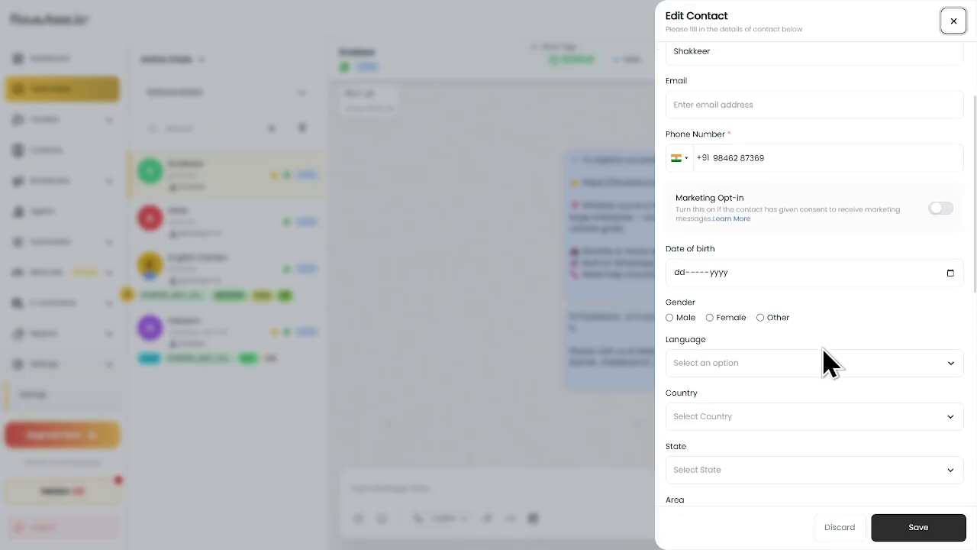
pyautogui.scroll(-6, 823, 359)
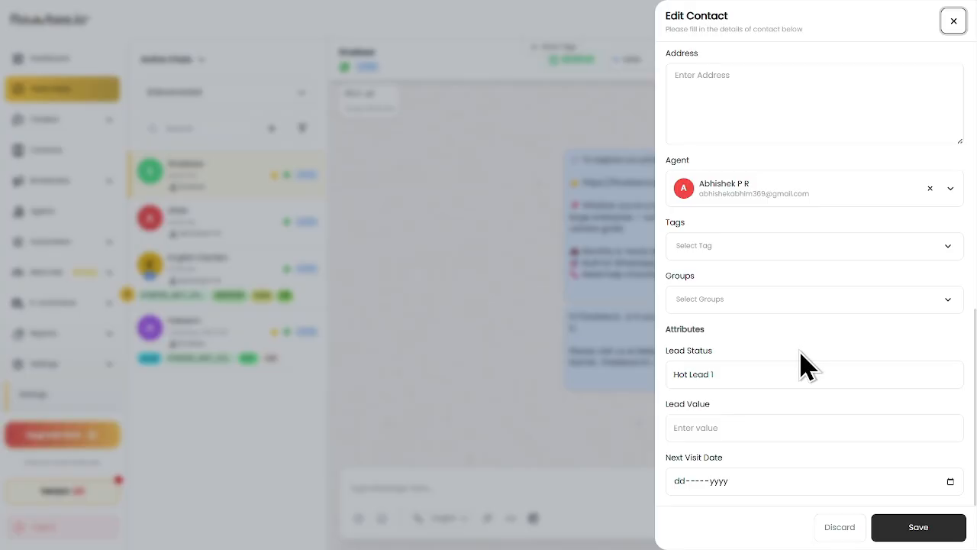
pyautogui.scroll(2, 805, 367)
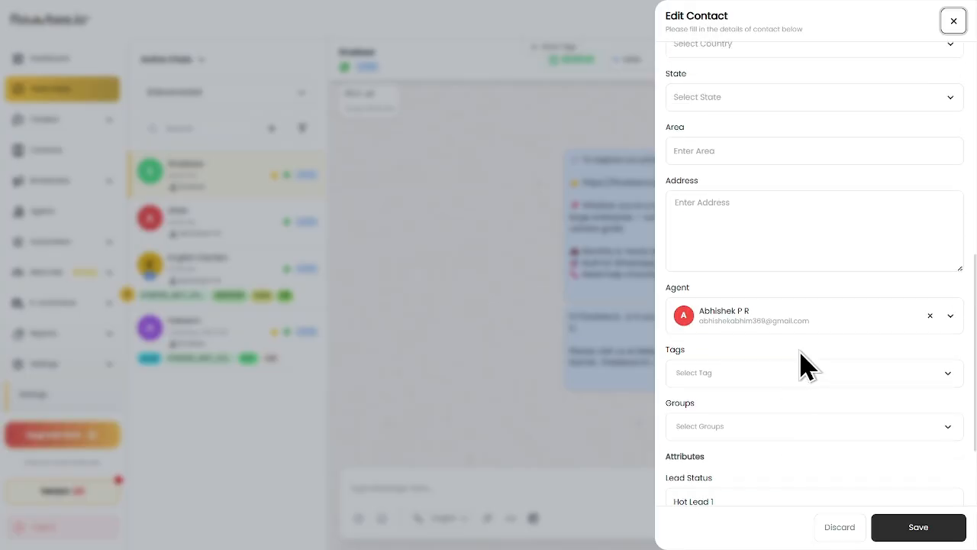
pyautogui.scroll(6, 805, 366)
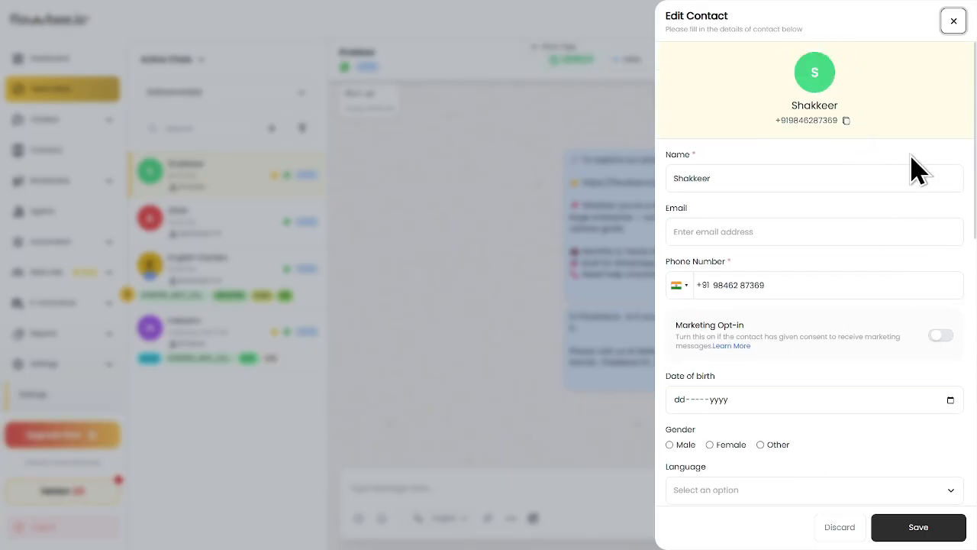
pyautogui.click(953, 22)
pyautogui.click(450, 321)
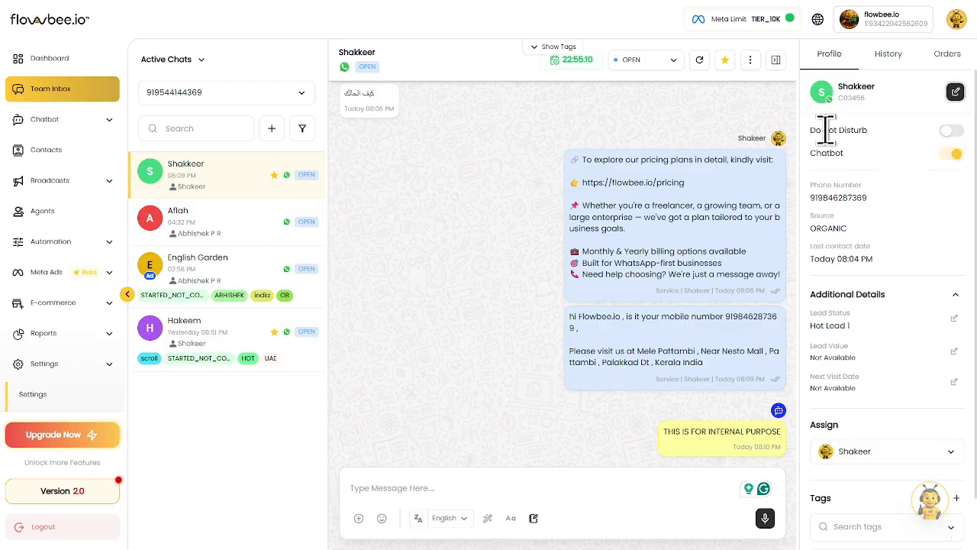
# - Turn the contact's Do Not Disturb on and off again, and its Chatbot setting off and back on
pyautogui.moveTo(811, 131); pyautogui.dragTo(867, 128)
pyautogui.click(901, 139)
pyautogui.moveTo(809, 129); pyautogui.dragTo(878, 152)
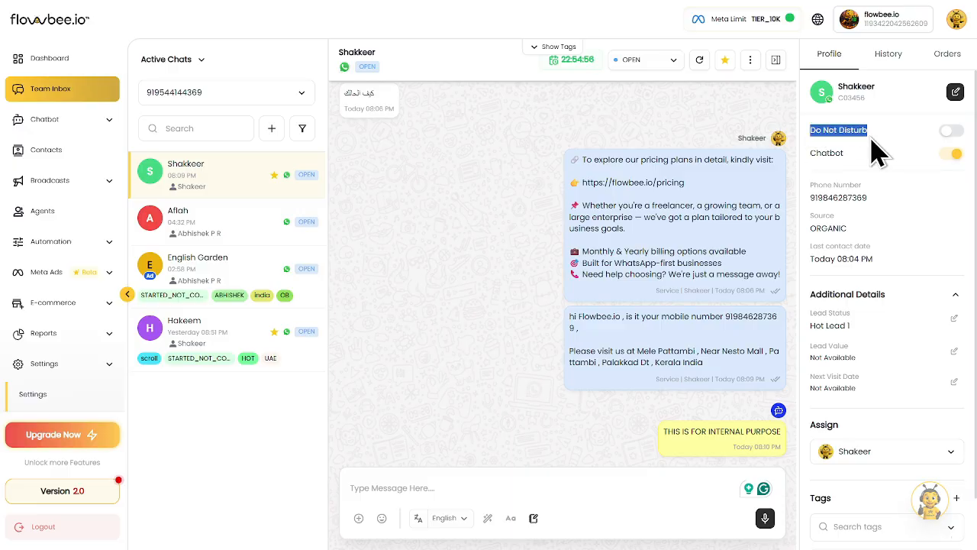
pyautogui.click(885, 135)
pyautogui.click(952, 140)
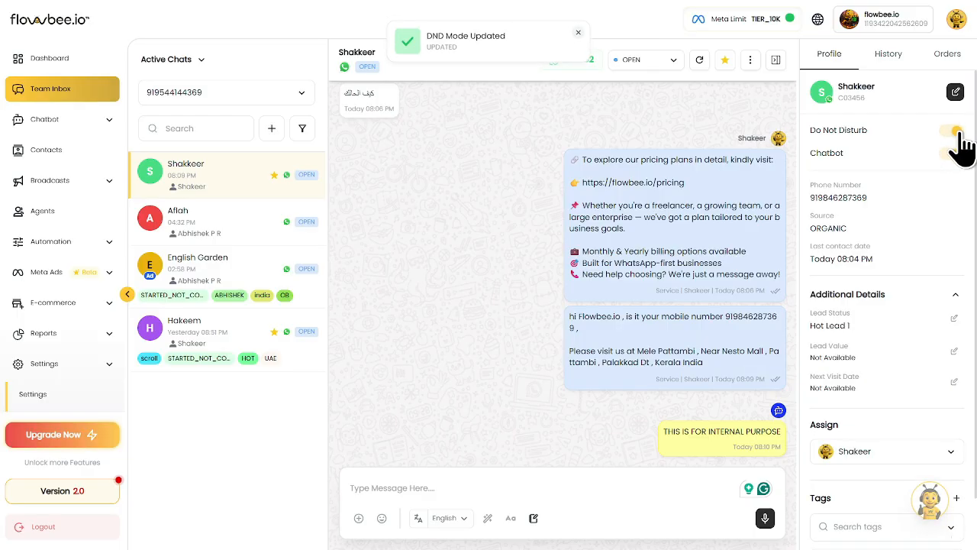
pyautogui.click(956, 131)
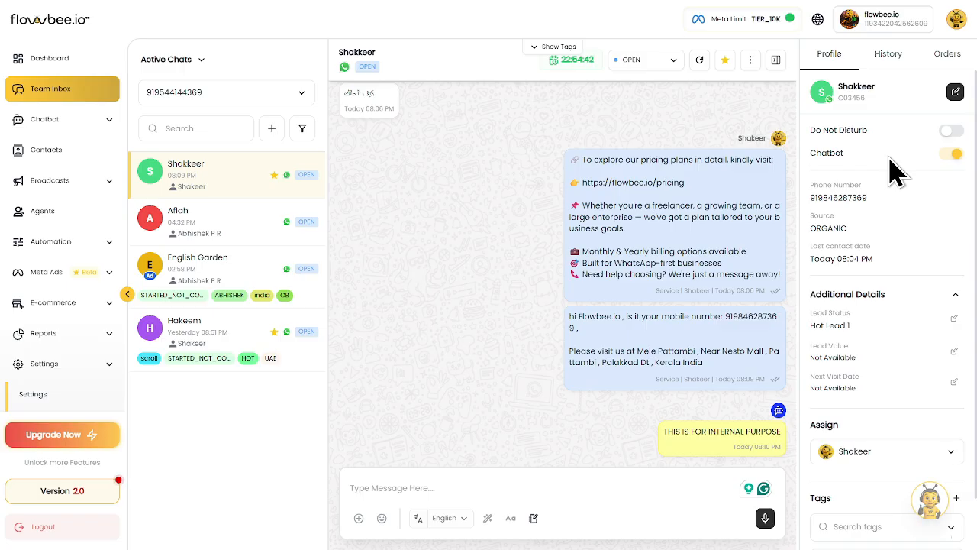
pyautogui.click(955, 155)
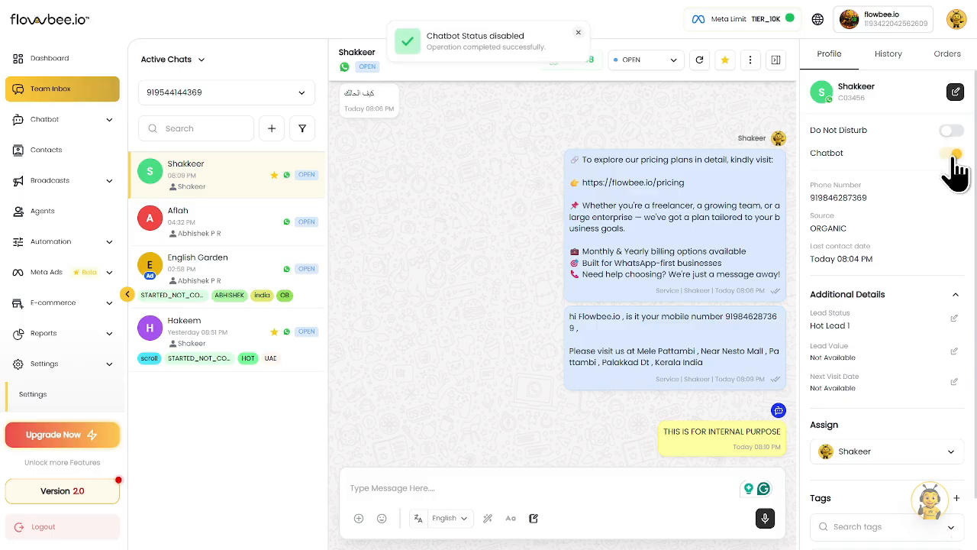
pyautogui.click(952, 156)
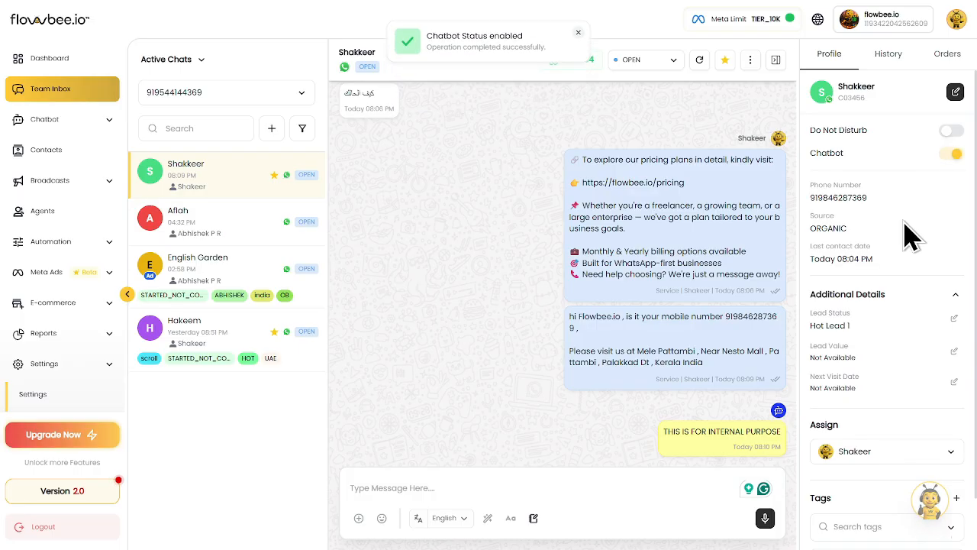
# - Look through the staff and team assignment options and assign the chat to the first listed staff member
pyautogui.scroll(-1, 913, 238)
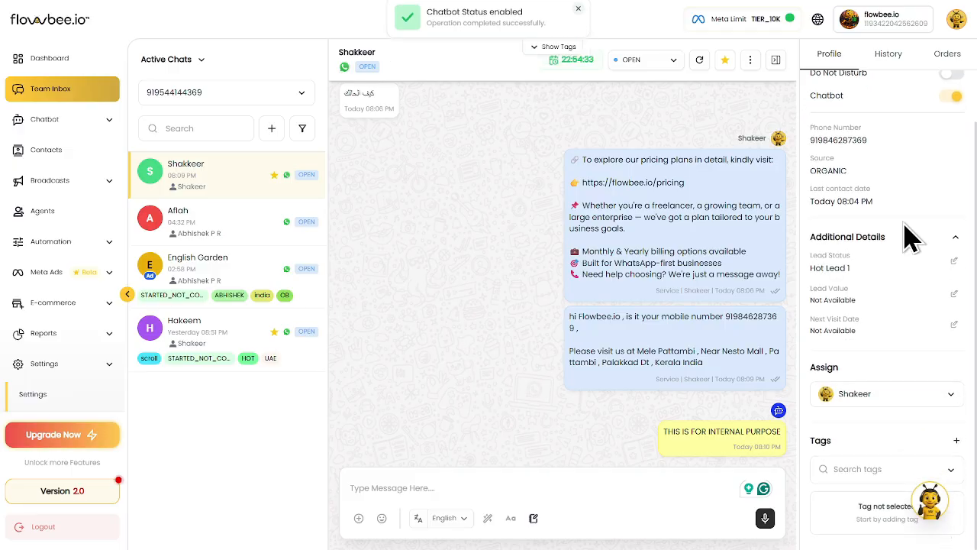
pyautogui.doubleClick(819, 361)
pyautogui.click(906, 367)
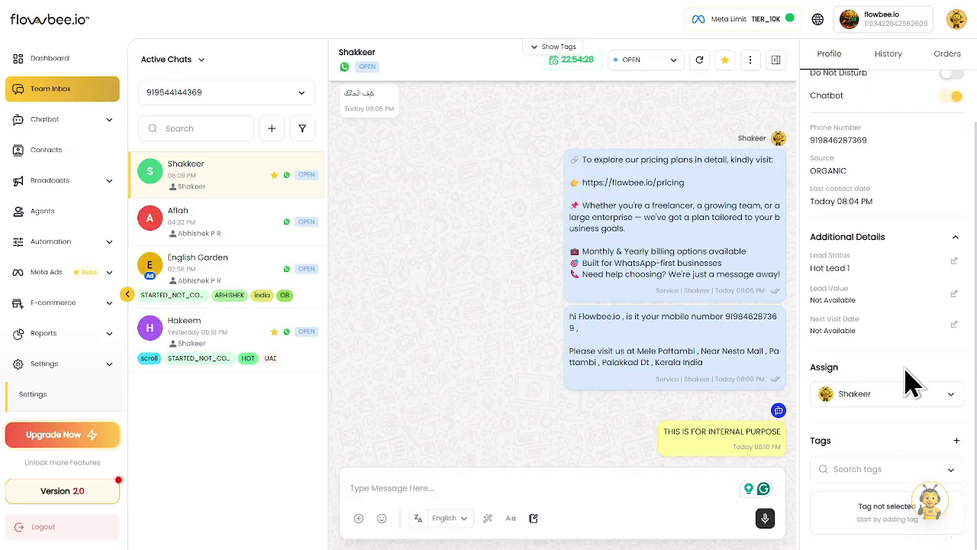
pyautogui.click(855, 395)
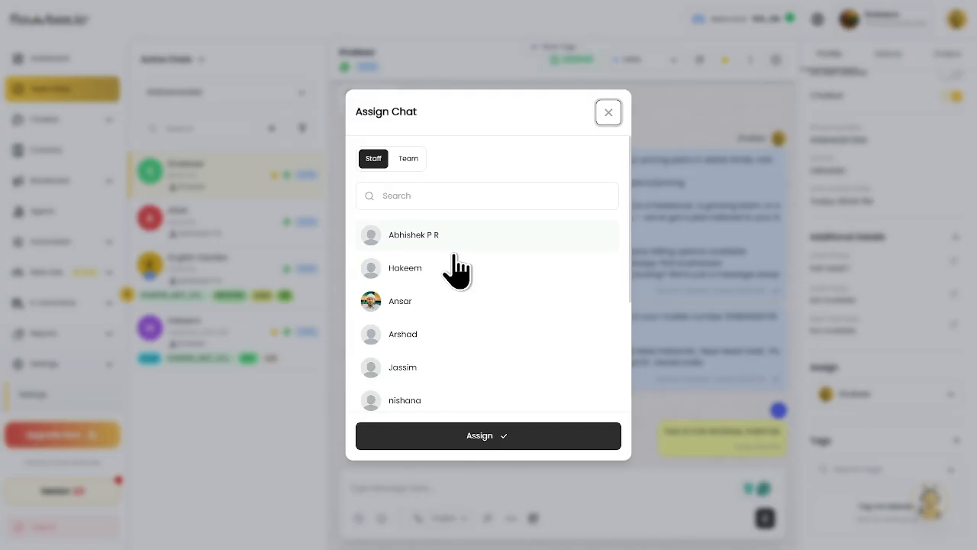
pyautogui.scroll(-3, 456, 274)
pyautogui.scroll(3, 451, 328)
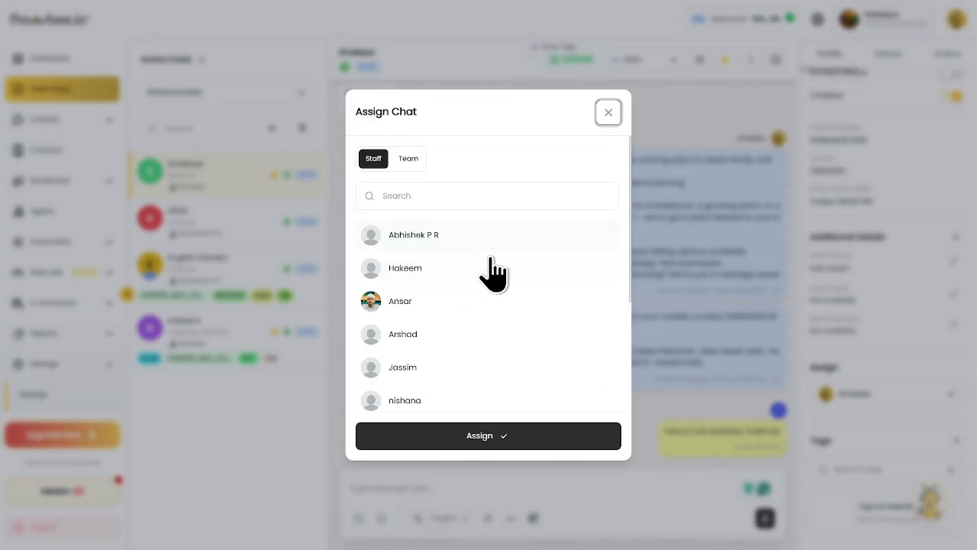
pyautogui.click(460, 317)
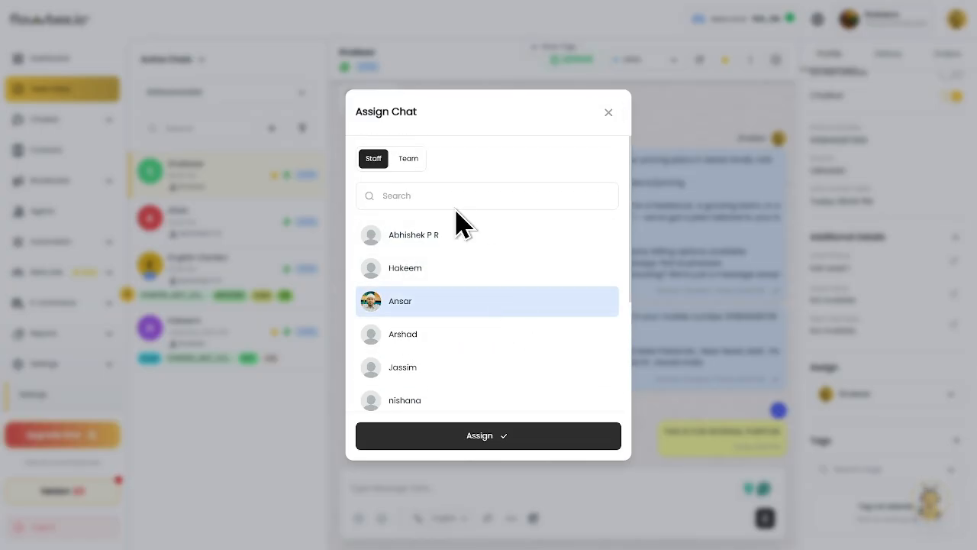
pyautogui.click(415, 162)
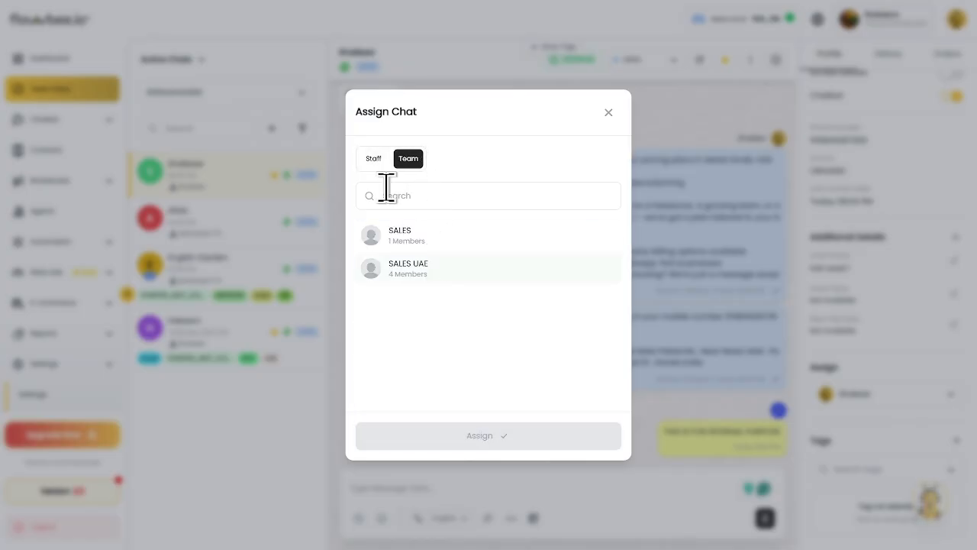
pyautogui.click(373, 159)
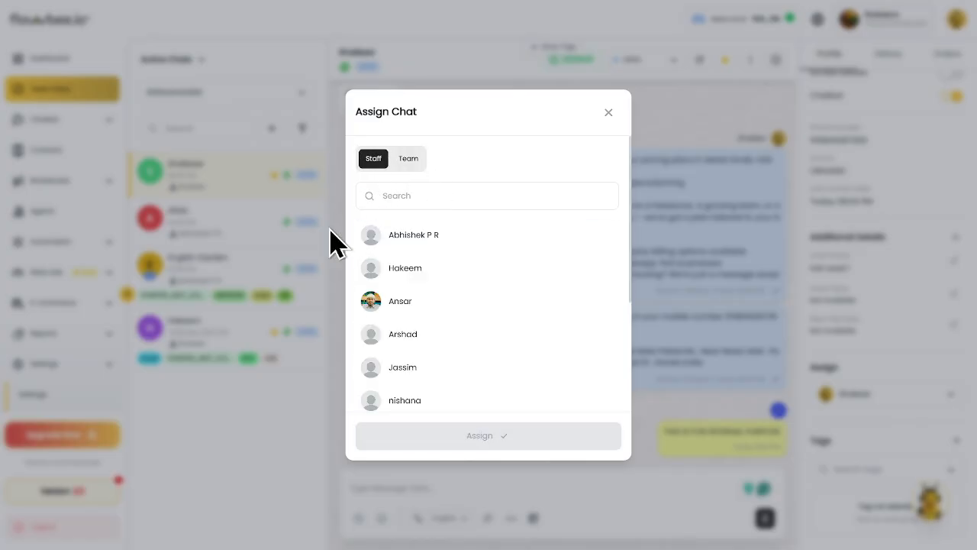
pyautogui.click(433, 243)
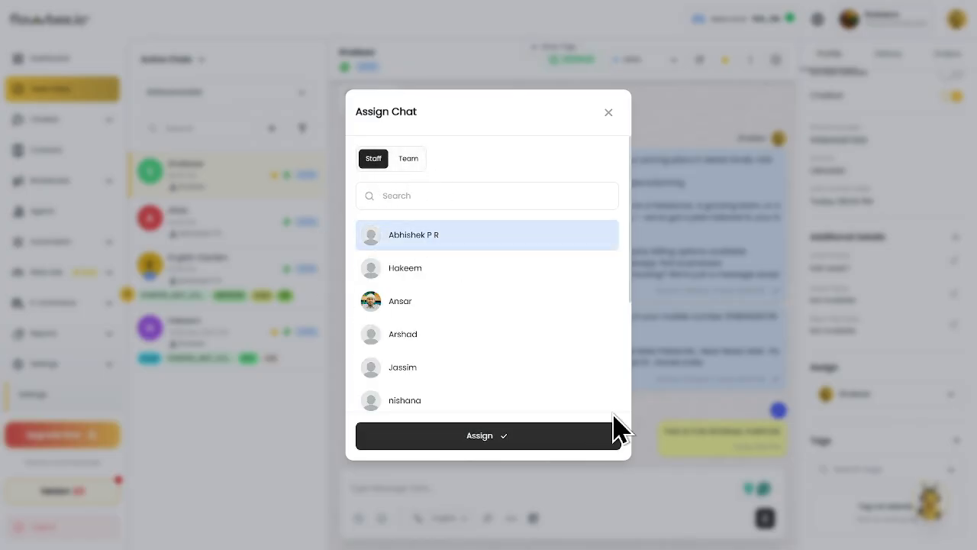
pyautogui.click(505, 441)
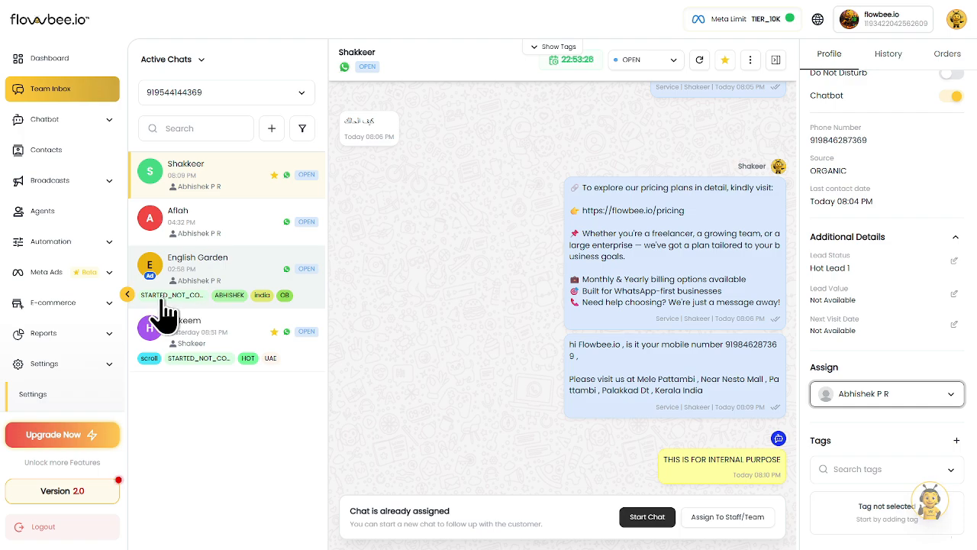
# - Check the existing tags, then create a chat tag named NEW TAG NEW in colour #b1b3ec for the contact
pyautogui.click(858, 477)
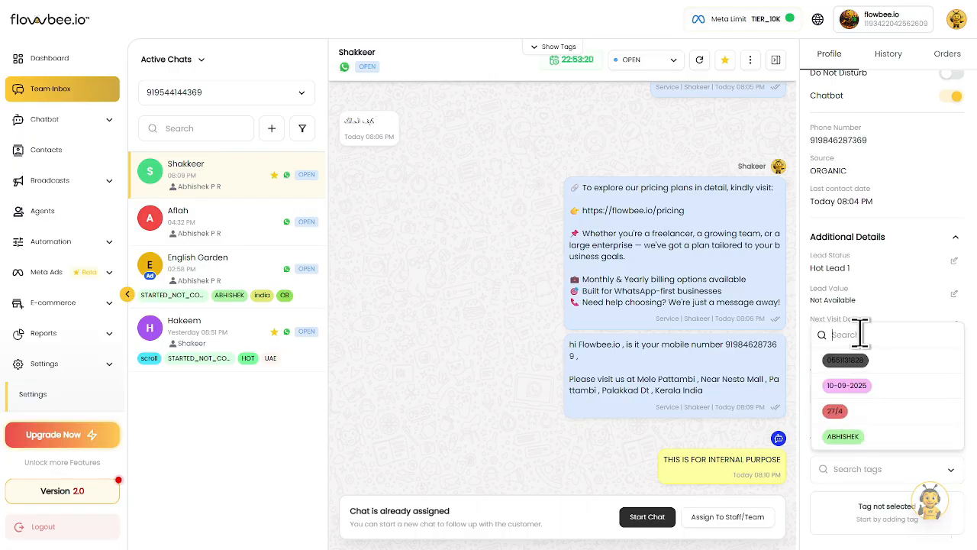
pyautogui.click(818, 477)
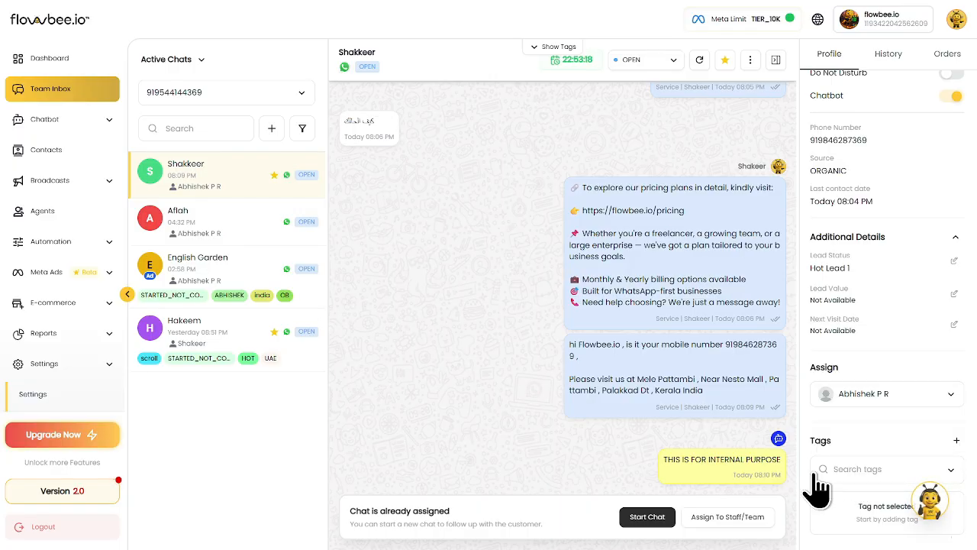
pyautogui.click(959, 442)
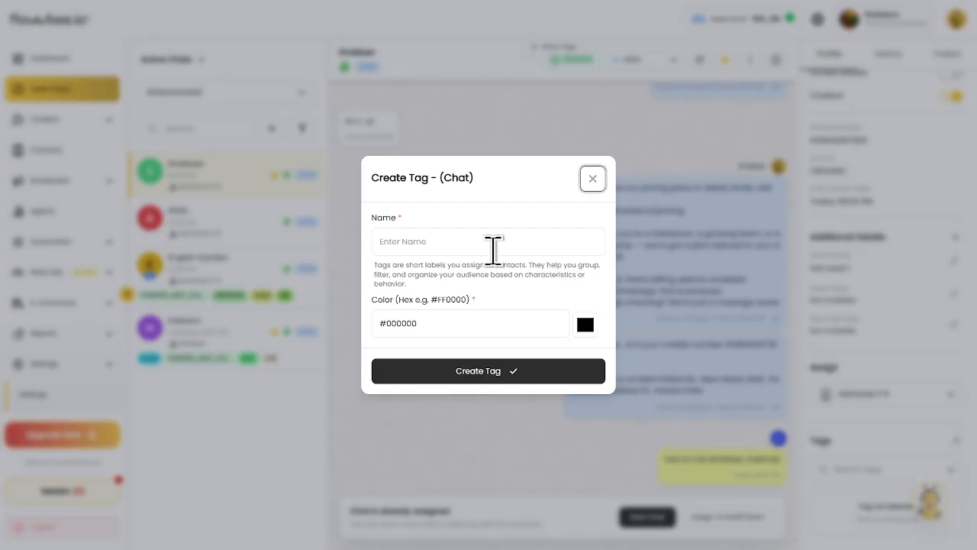
pyautogui.click(463, 242)
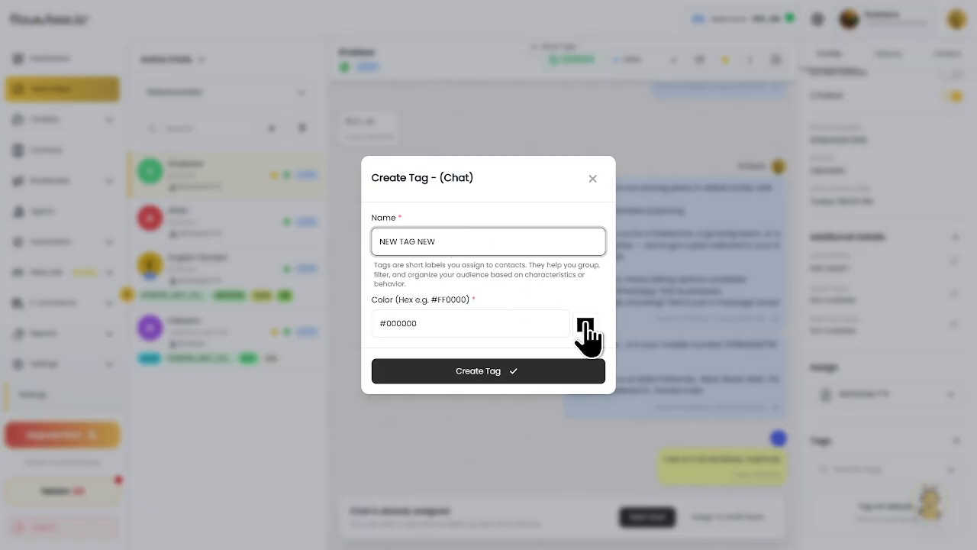
pyautogui.click(585, 324)
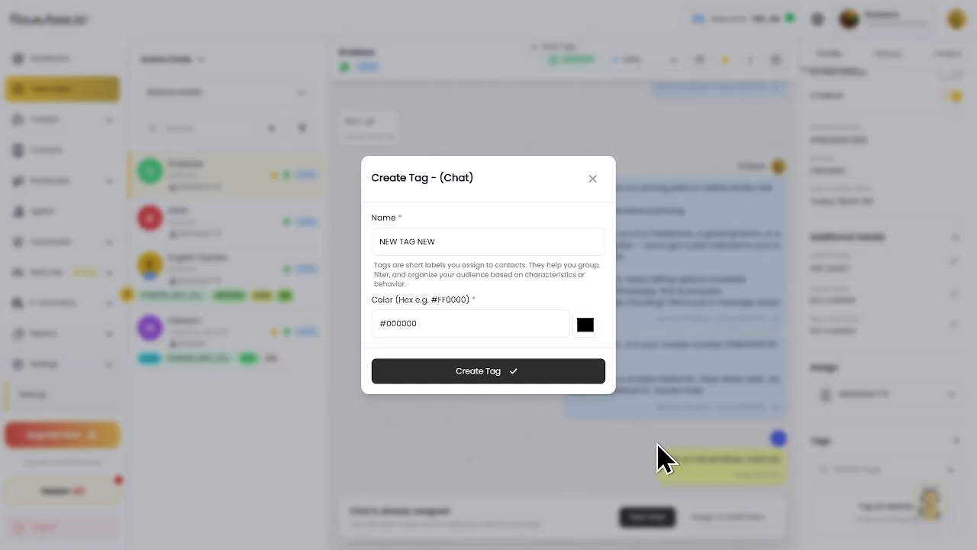
pyautogui.click(612, 349)
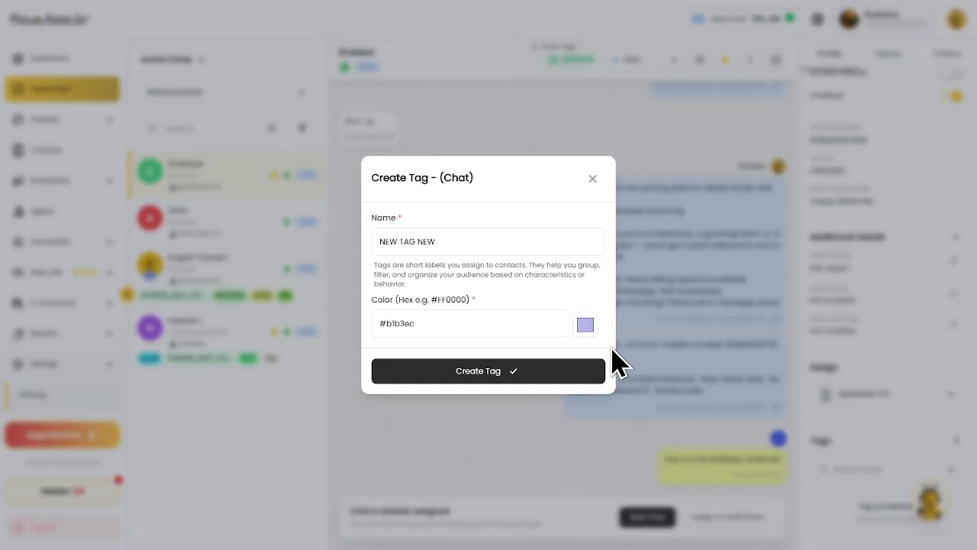
pyautogui.click(487, 382)
pyautogui.click(547, 334)
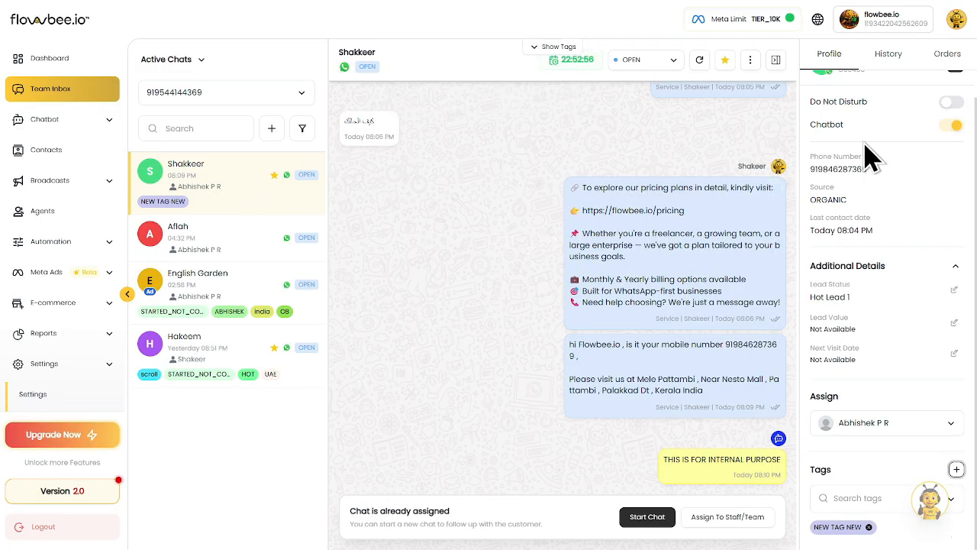
# - Review the contact's update history and the full list of orders, then return to the contact's profile
pyautogui.scroll(1, 870, 157)
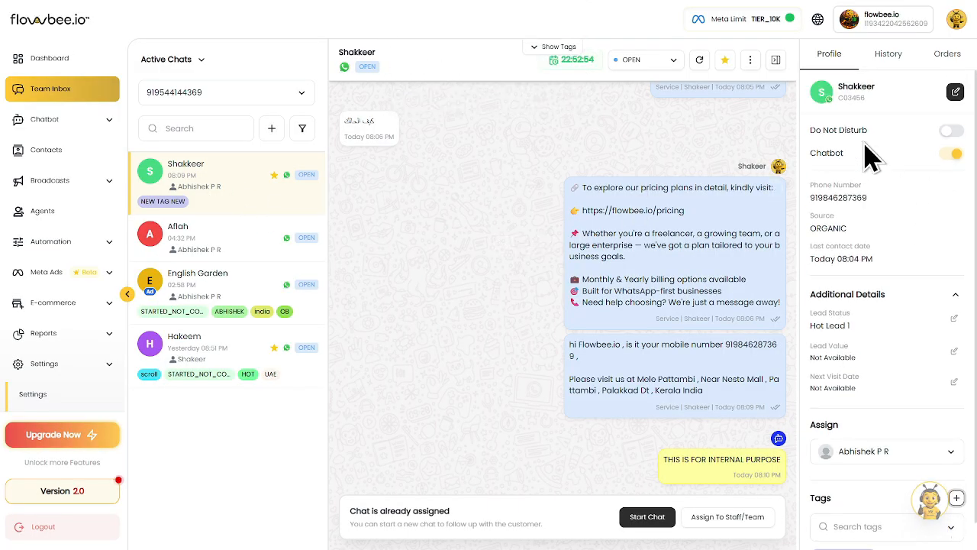
pyautogui.click(888, 58)
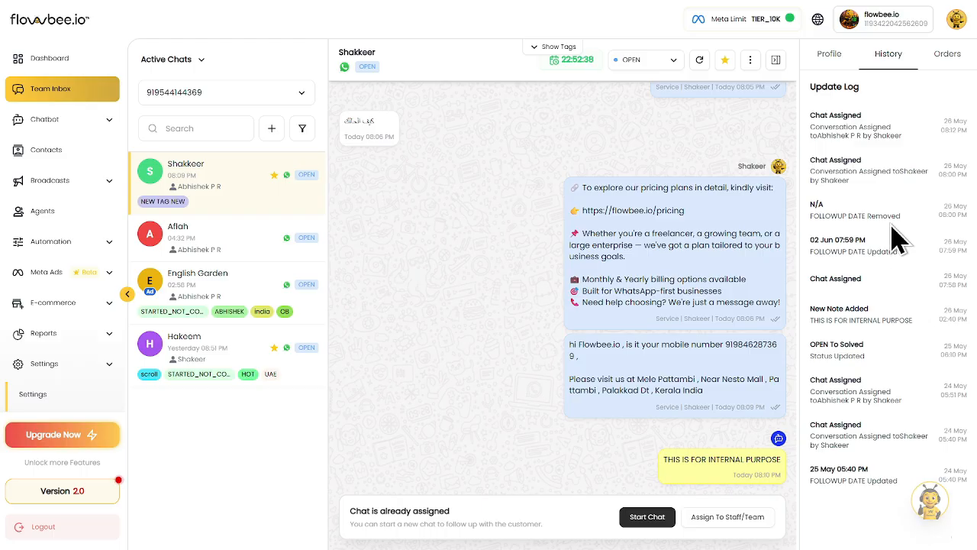
pyautogui.click(950, 58)
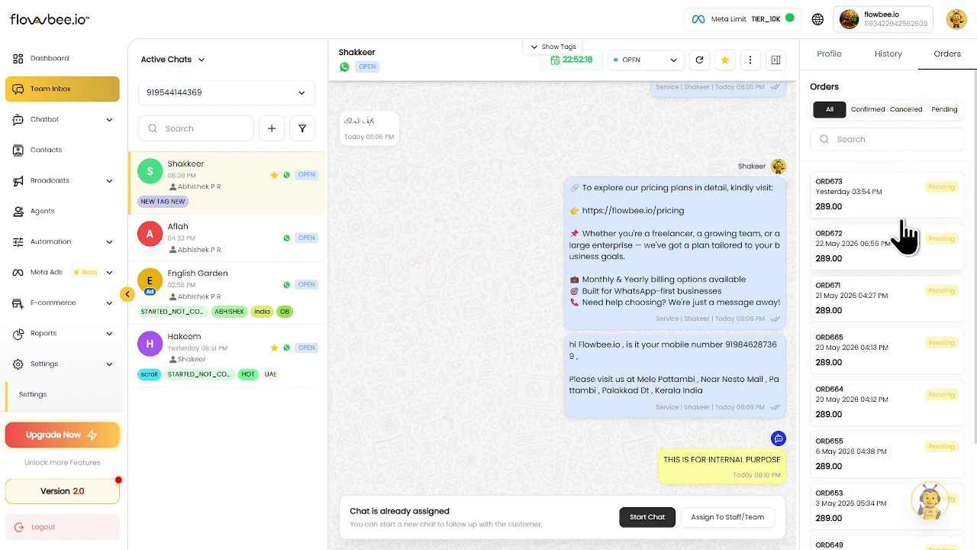
pyautogui.scroll(-2, 870, 259)
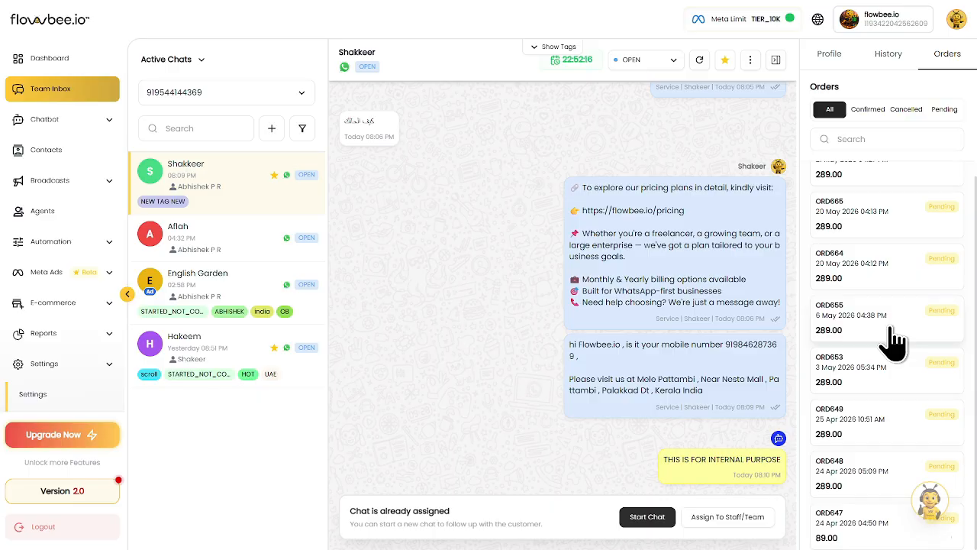
pyautogui.scroll(2, 893, 340)
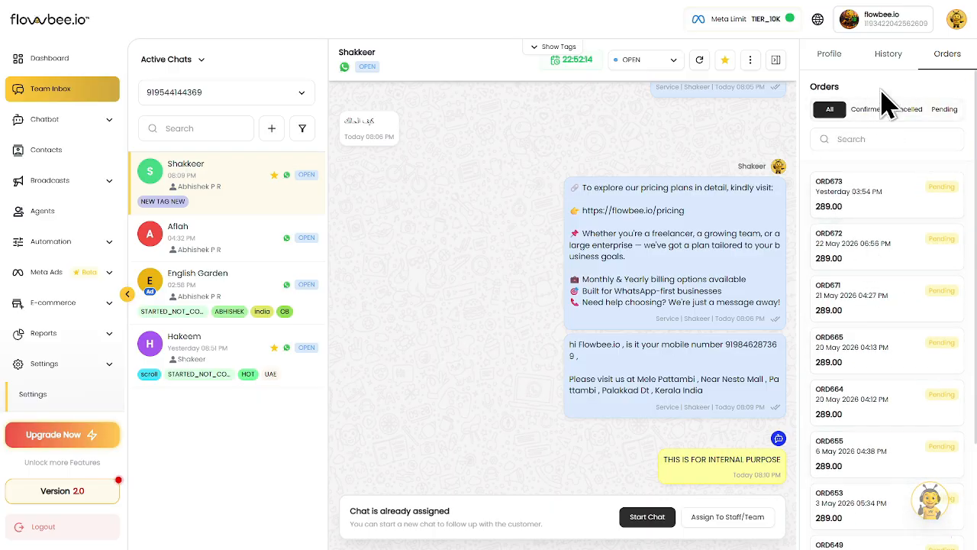
pyautogui.click(884, 57)
pyautogui.click(836, 58)
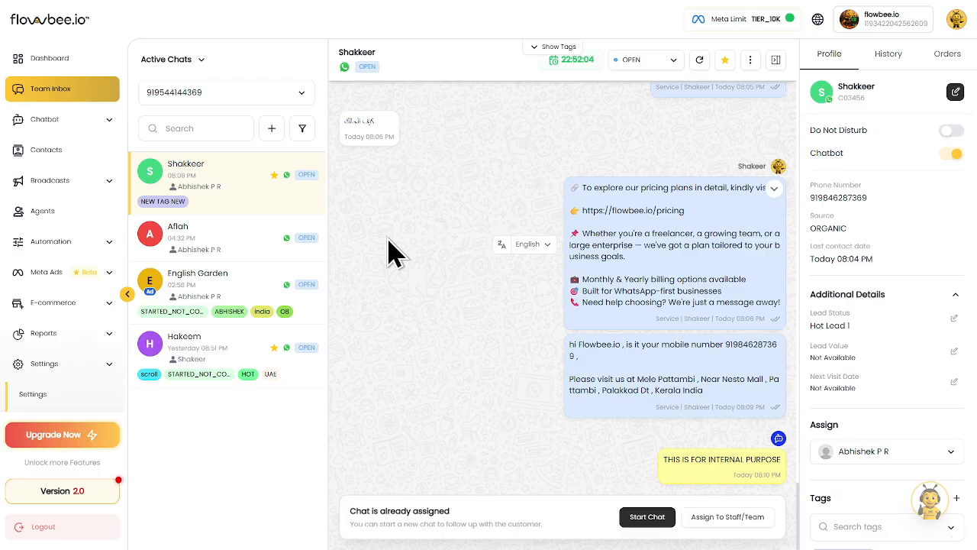
# - Collapse the main navigation sidebar to icons only
pyautogui.click(127, 294)
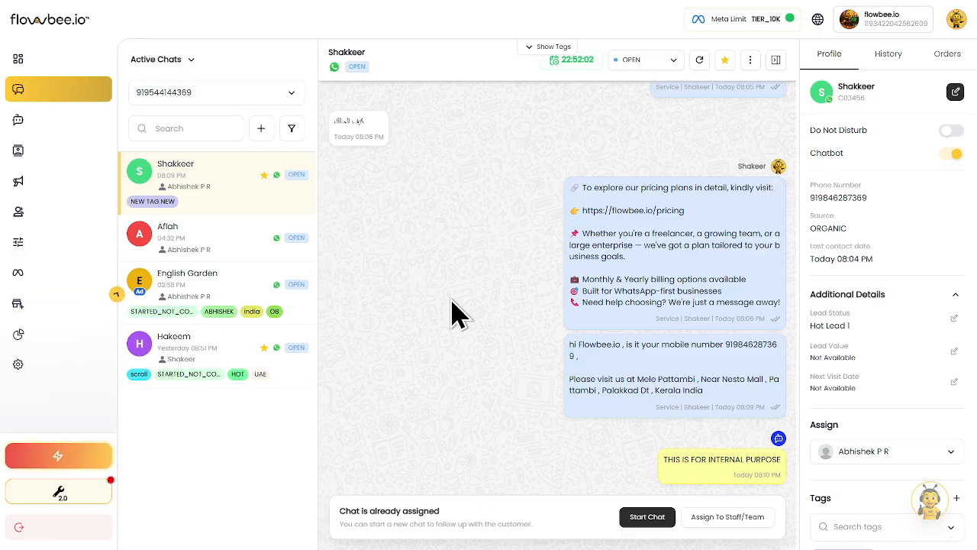